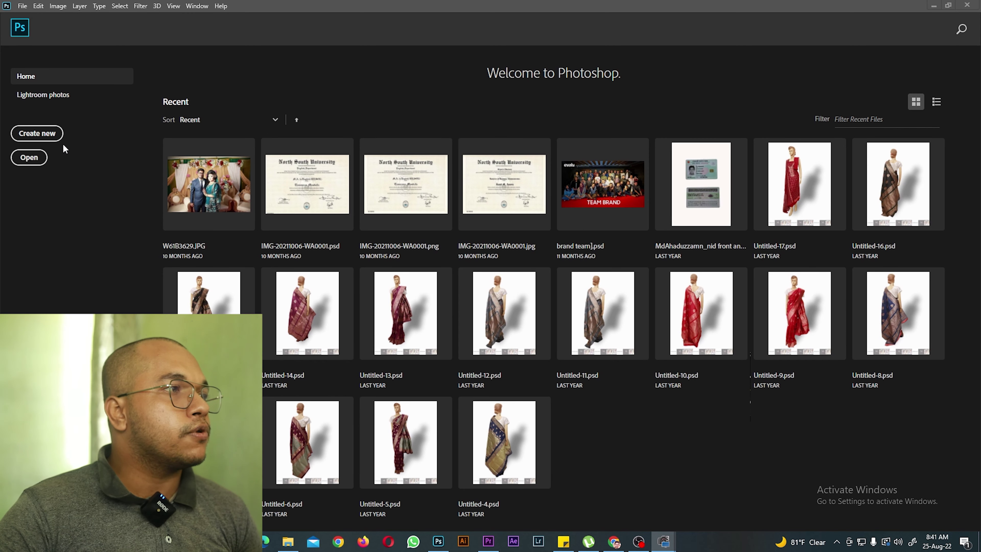
# Create a new A4 document named 'passport size' at 210×297 mm and 300 ppi
pyautogui.click(46, 139)
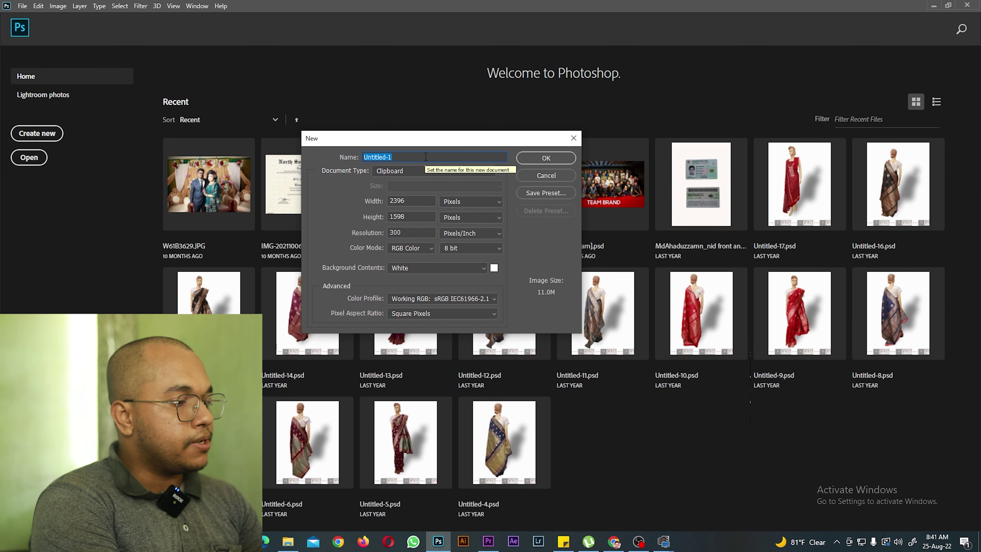
pyautogui.write('passport size')
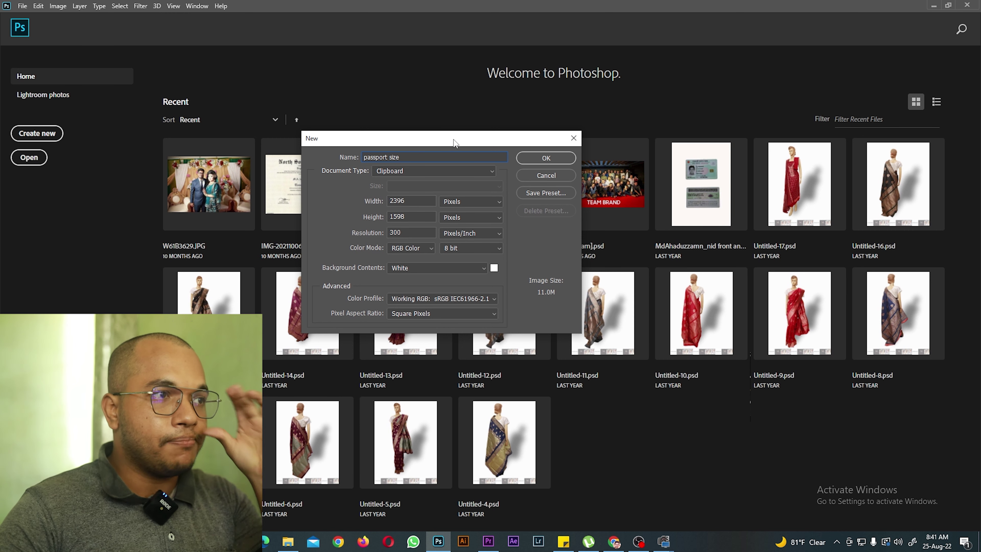
pyautogui.click(417, 174)
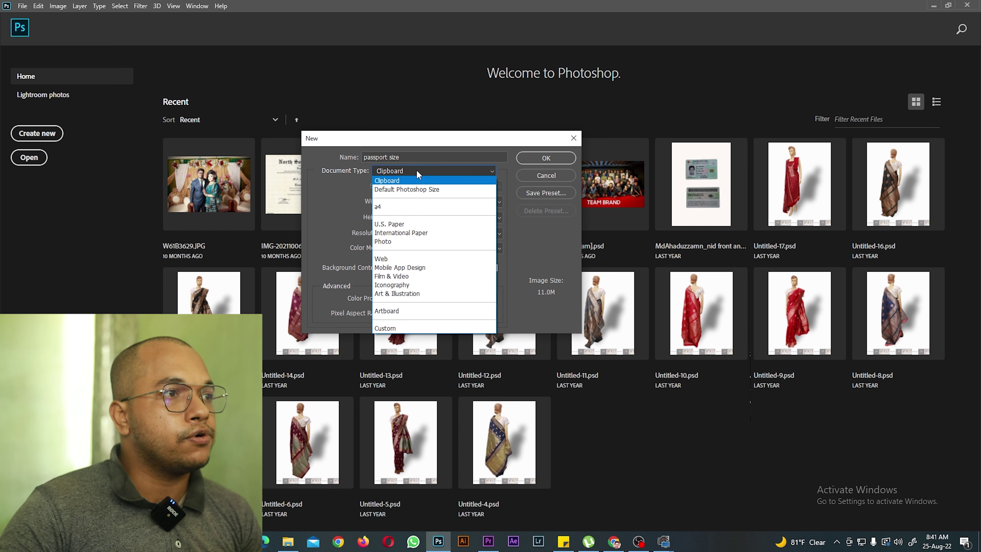
pyautogui.click(403, 210)
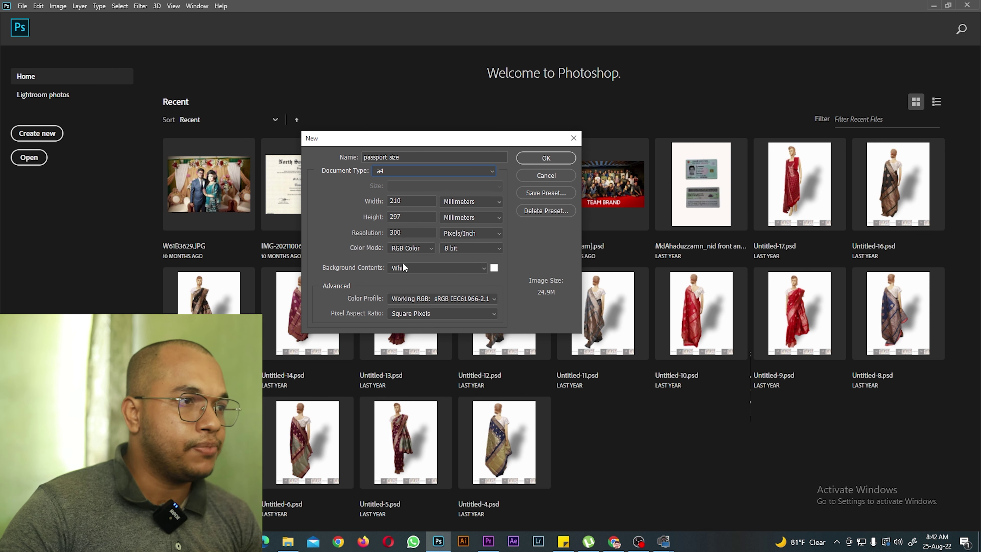
pyautogui.click(534, 154)
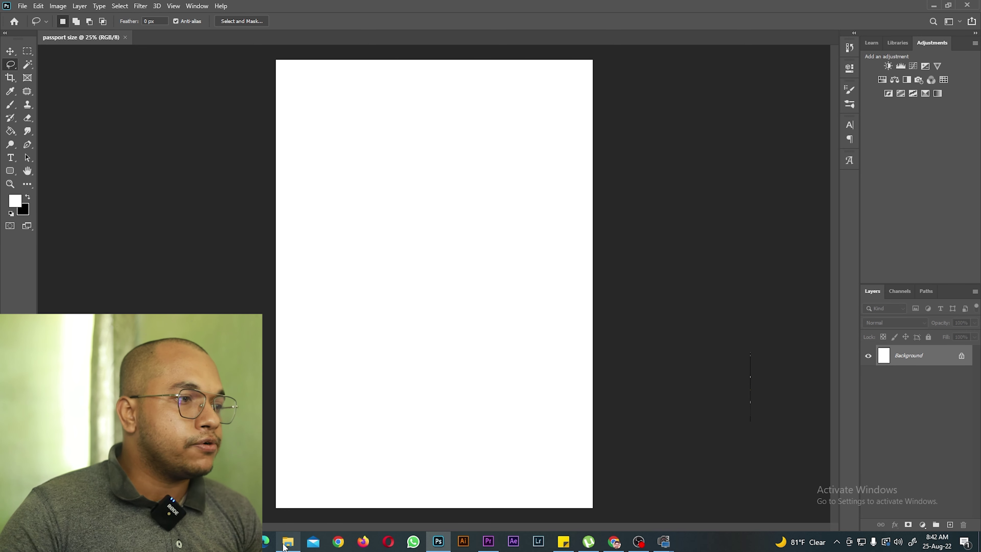
# Place 'aaka food model ahad (24).JPG' from File Explorer onto the A4 page as a layer
pyautogui.click(286, 542)
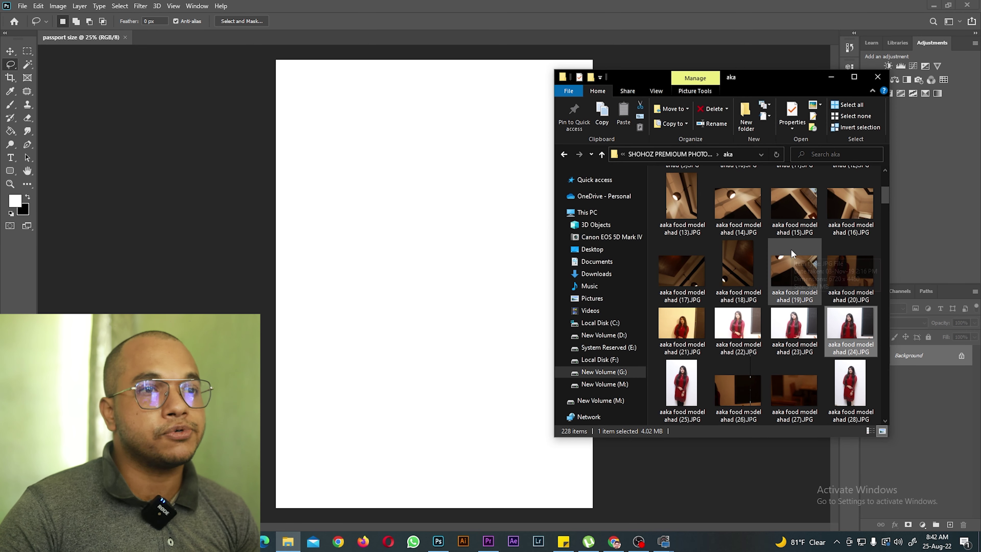
pyautogui.moveTo(791, 249); pyautogui.dragTo(437, 252)
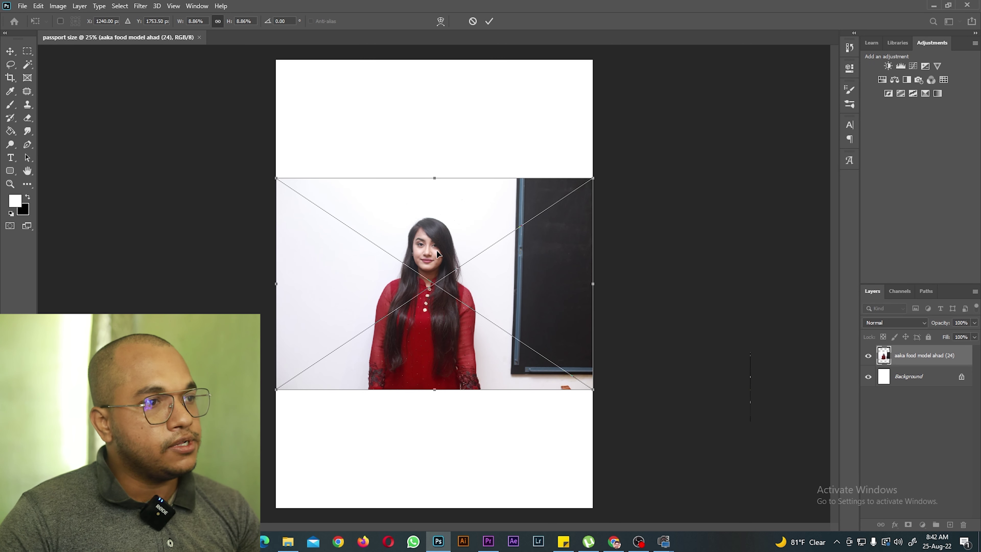
pyautogui.press('Return')
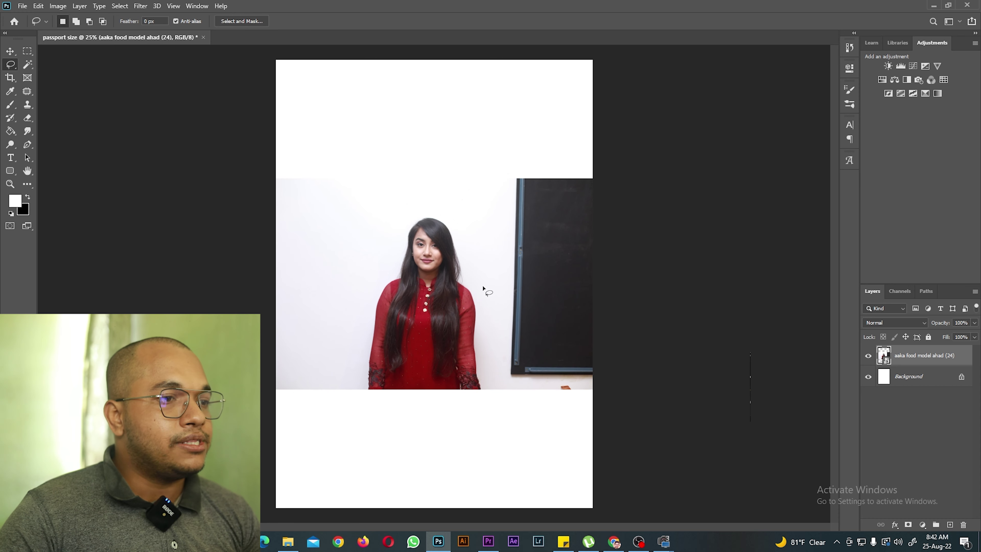
pyautogui.click(624, 542)
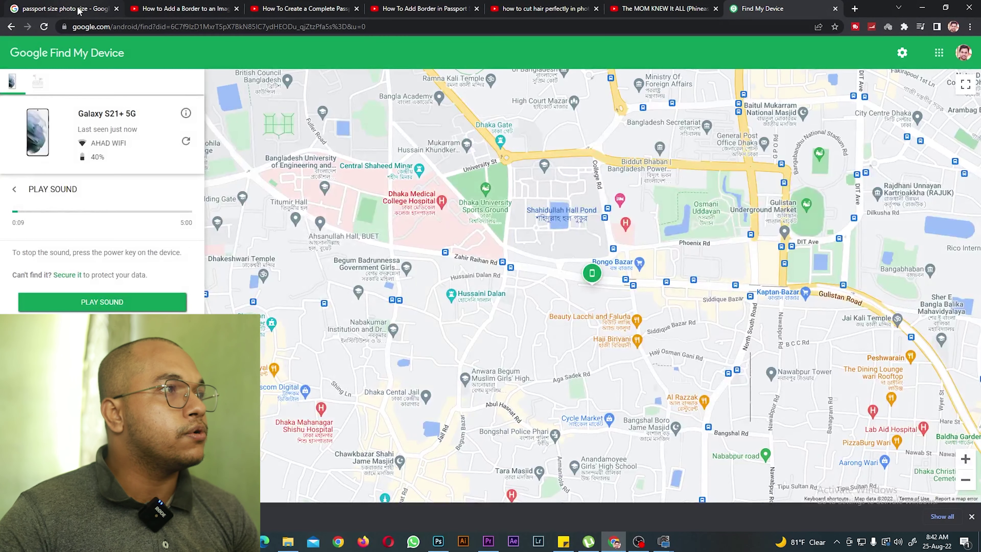
pyautogui.click(78, 10)
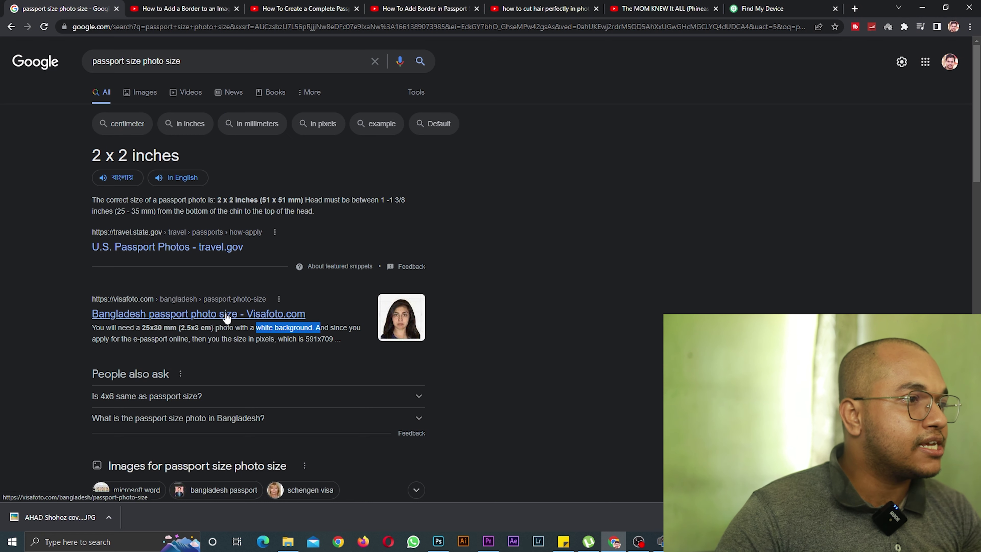
pyautogui.click(283, 333)
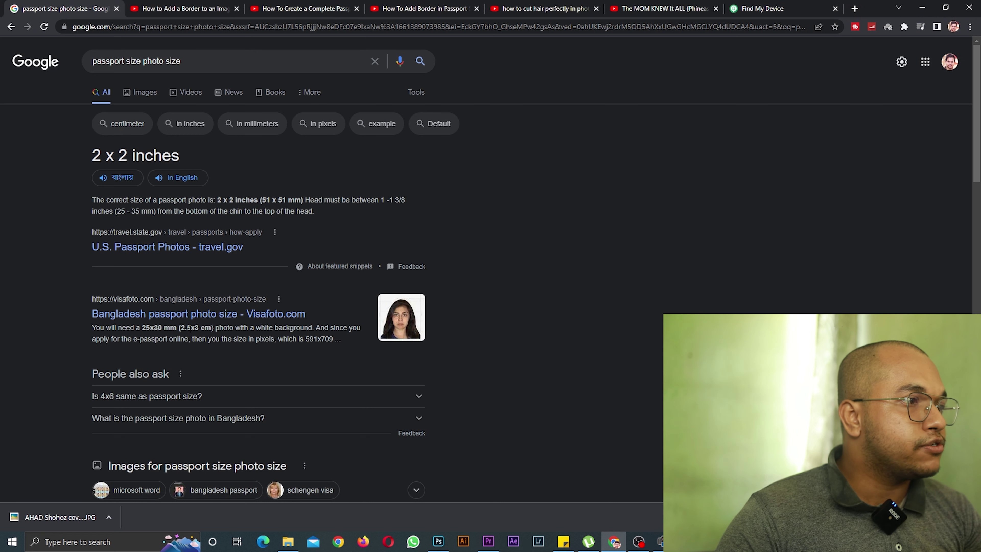
pyautogui.moveTo(200, 327); pyautogui.dragTo(212, 328)
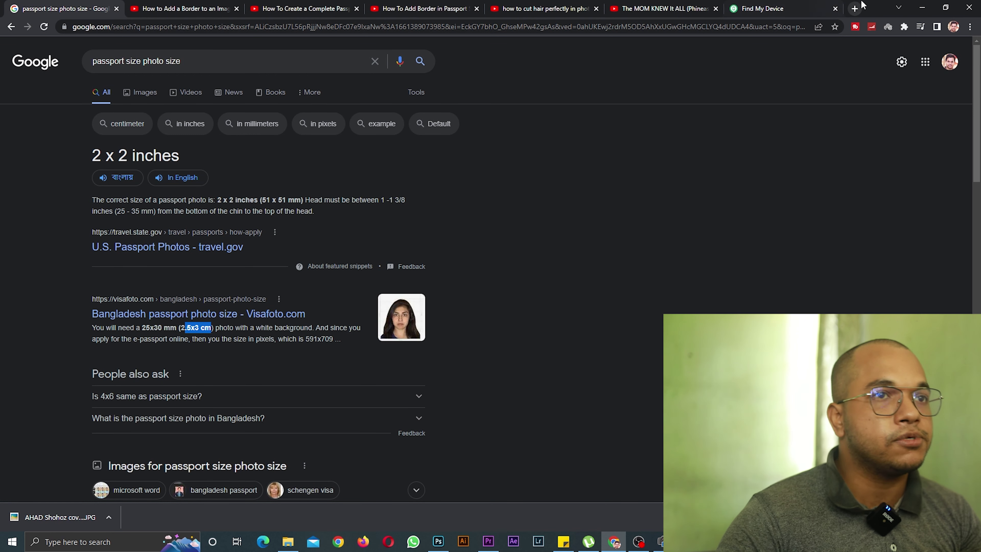
pyautogui.click(922, 11)
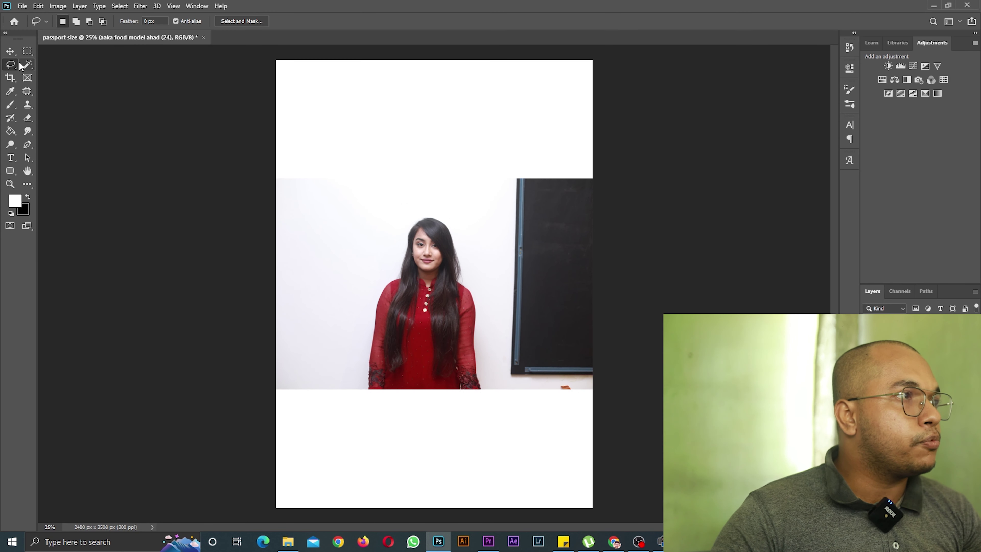
# Set up a 2.5 x 3 portrait crop frame over the woman's head and shoulders
pyautogui.click(11, 77)
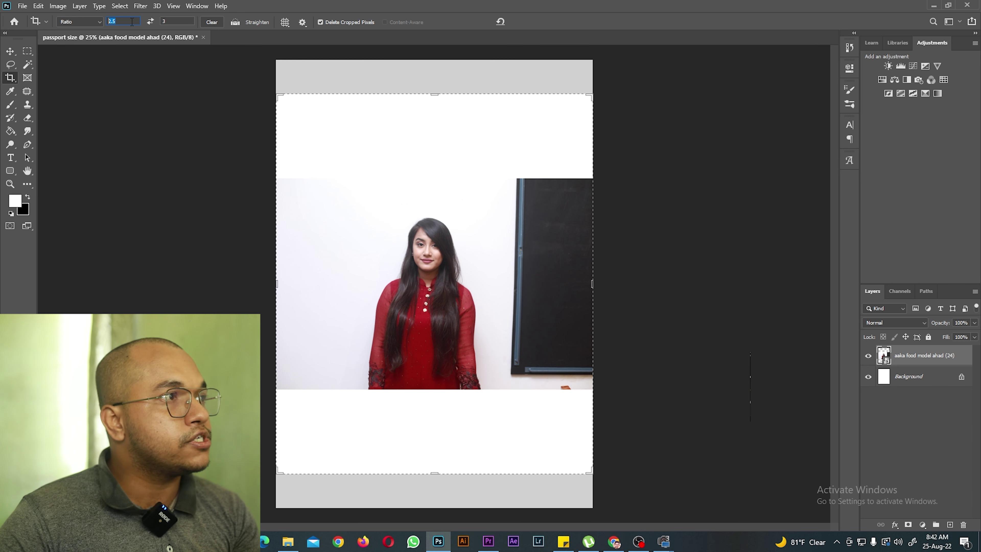
pyautogui.write('2.5')
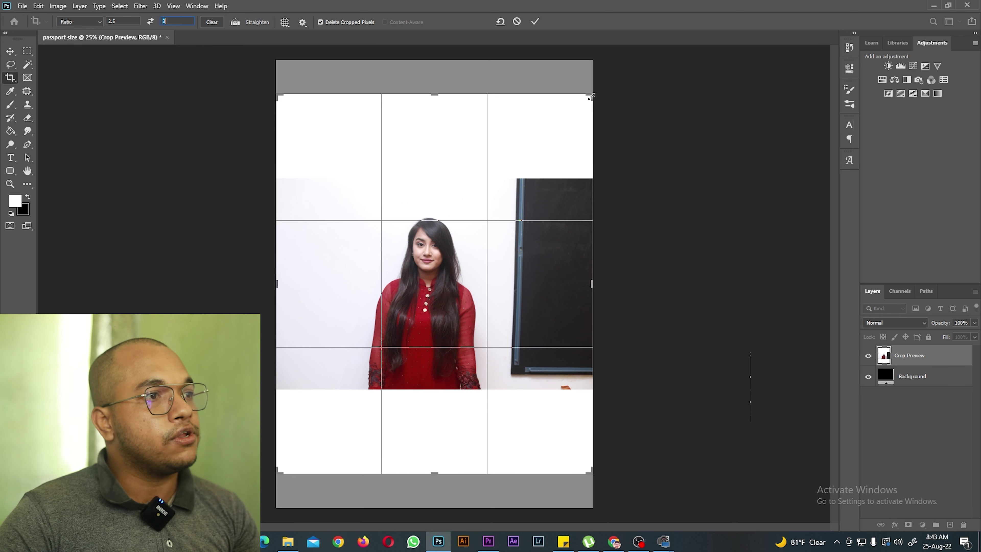
pyautogui.moveTo(591, 97); pyautogui.dragTo(496, 293)
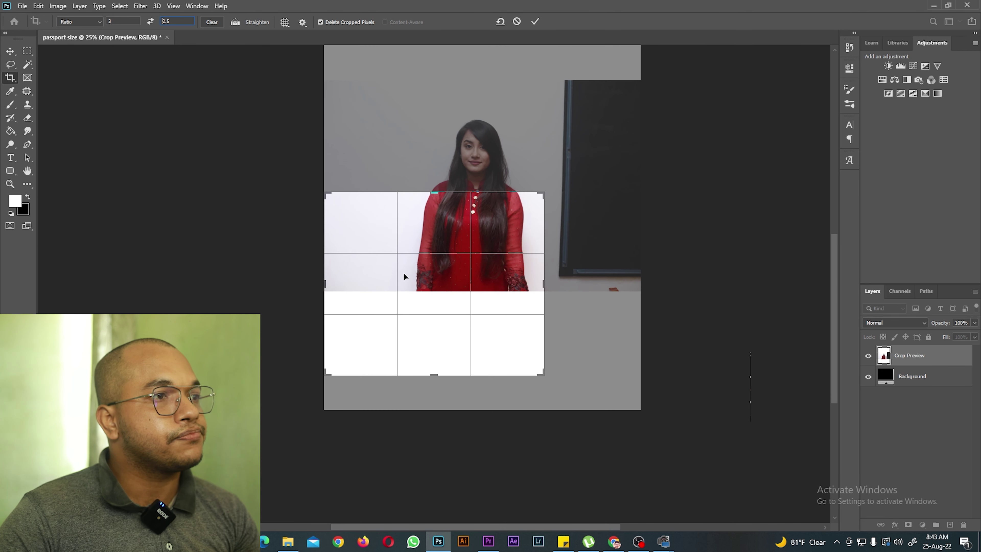
pyautogui.moveTo(544, 283)
pyautogui.mouseDown()
pyautogui.moveTo(351, 354)
pyautogui.moveTo(336, 391)
pyautogui.mouseUp()
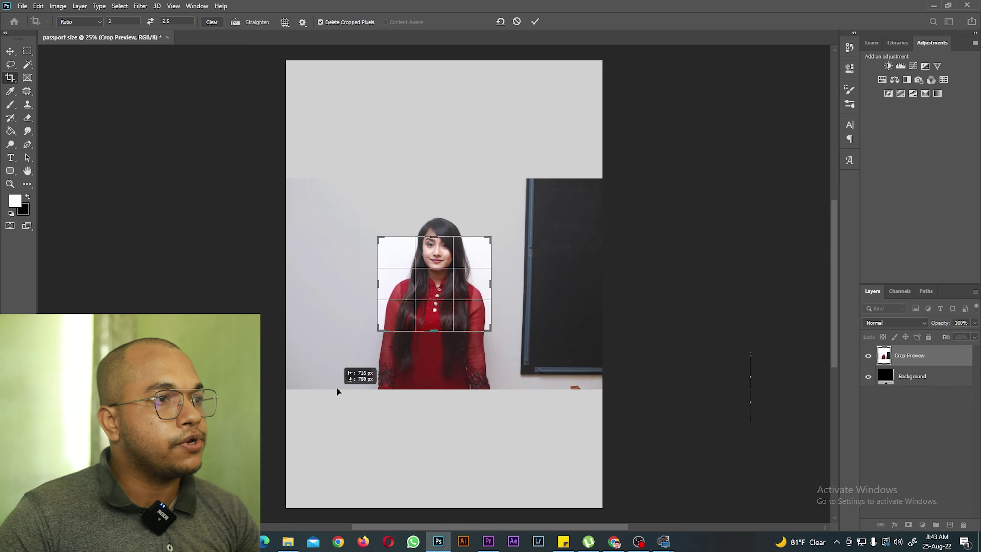
pyautogui.moveTo(439, 237); pyautogui.dragTo(444, 209)
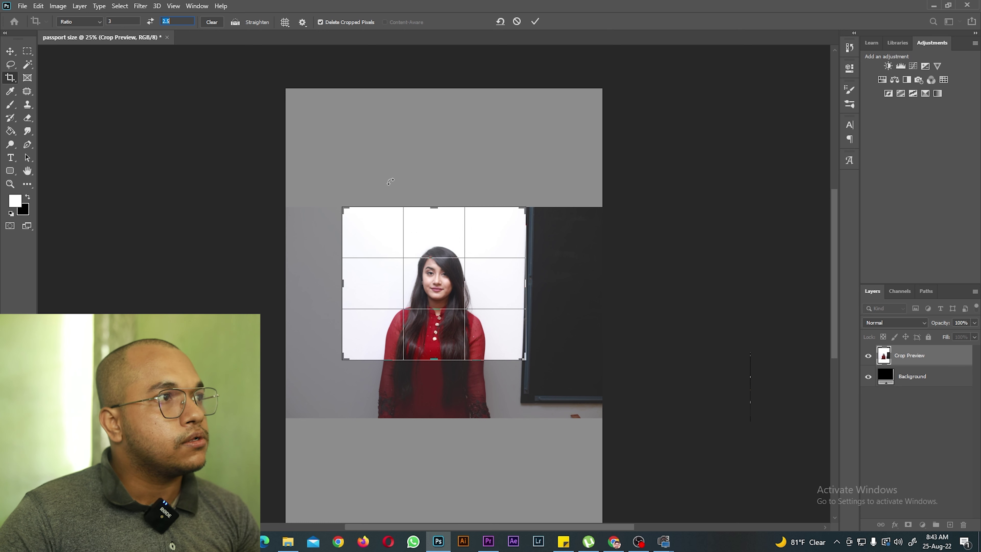
pyautogui.click(151, 22)
# Position the photo within the crop frame and apply the crop
pyautogui.moveTo(410, 272); pyautogui.dragTo(413, 239)
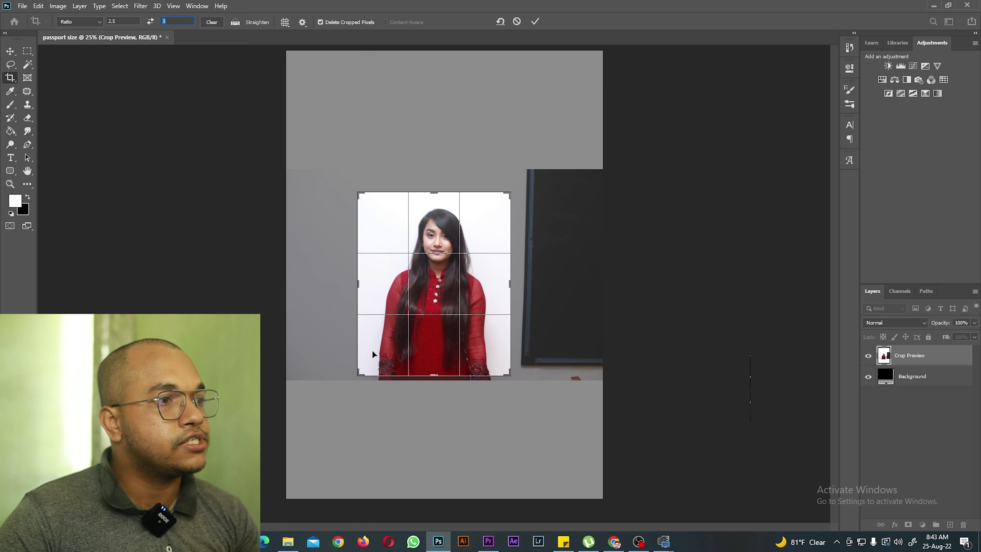
pyautogui.moveTo(359, 373); pyautogui.dragTo(404, 344)
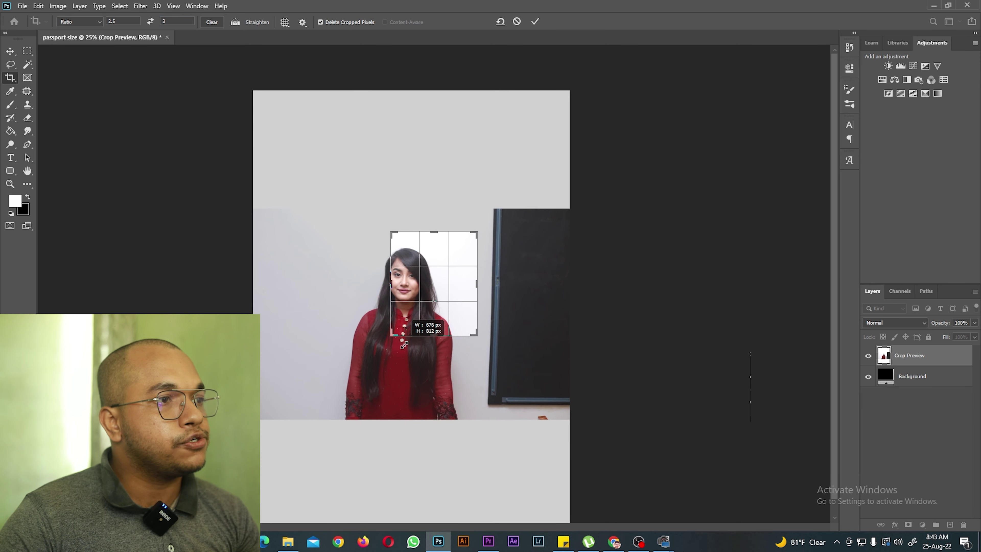
pyautogui.moveTo(437, 290)
pyautogui.mouseDown()
pyautogui.moveTo(449, 273)
pyautogui.moveTo(466, 274)
pyautogui.mouseUp()
pyautogui.moveTo(392, 337); pyautogui.dragTo(414, 317)
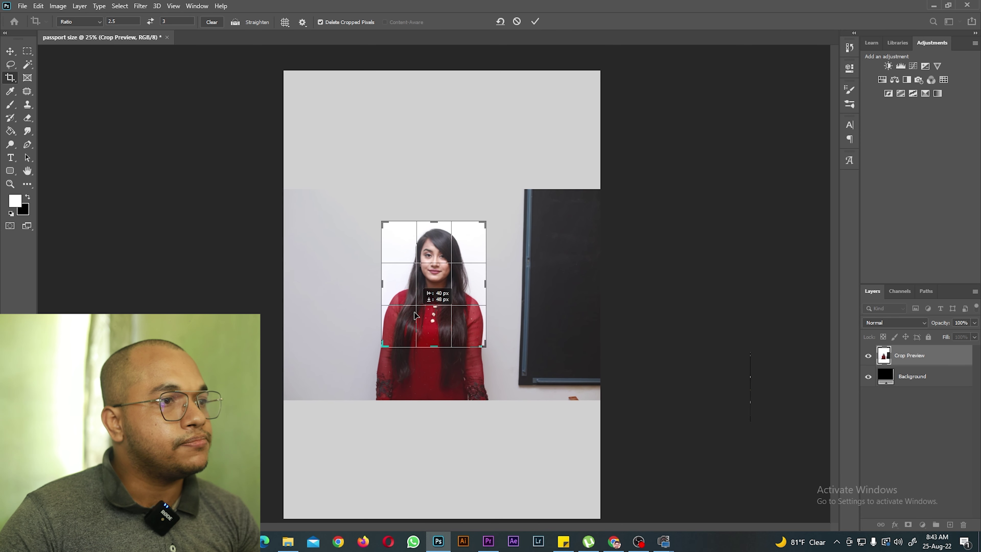
pyautogui.moveTo(414, 317); pyautogui.dragTo(415, 316)
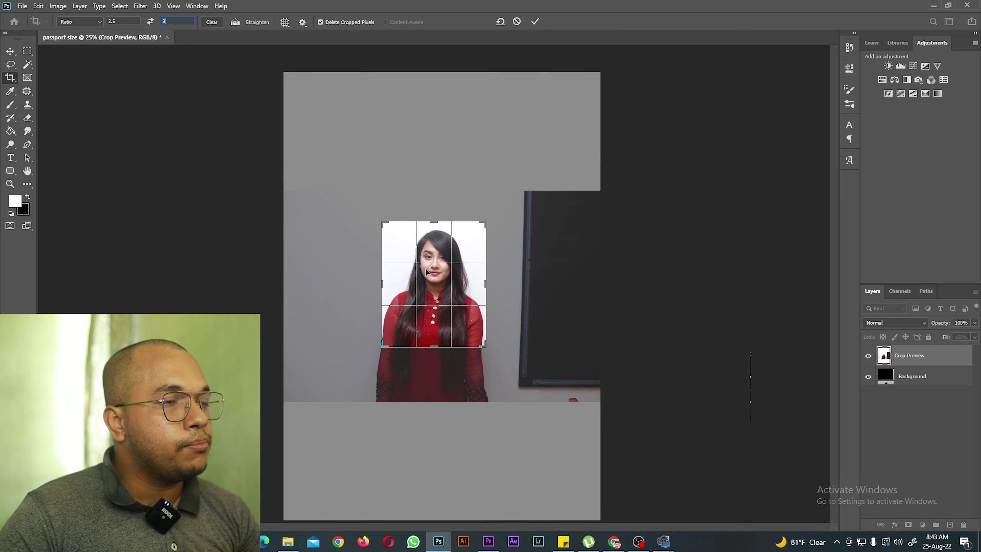
pyautogui.moveTo(447, 241)
pyautogui.mouseDown()
pyautogui.moveTo(443, 269)
pyautogui.moveTo(430, 212)
pyautogui.mouseUp()
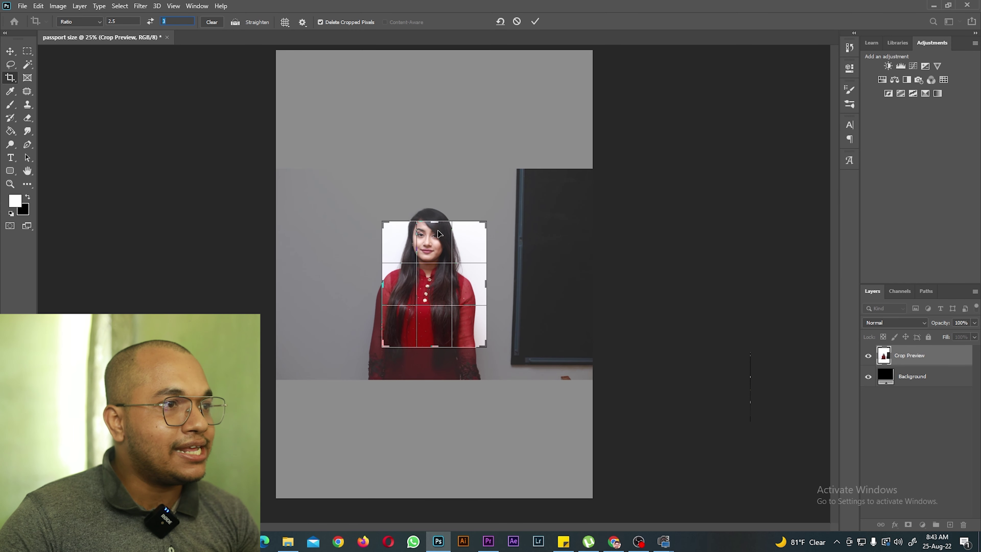
pyautogui.moveTo(445, 248); pyautogui.dragTo(450, 267)
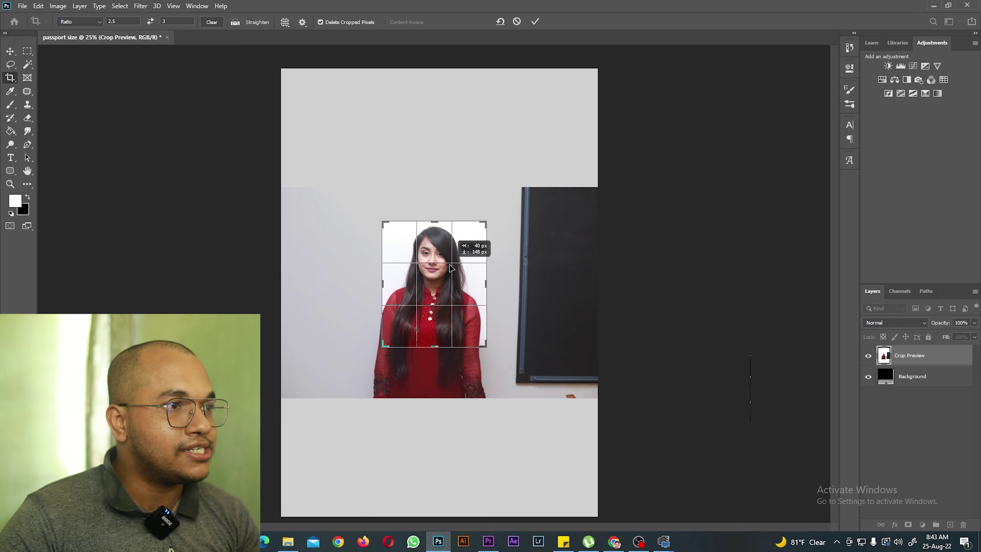
pyautogui.moveTo(440, 275); pyautogui.dragTo(445, 275)
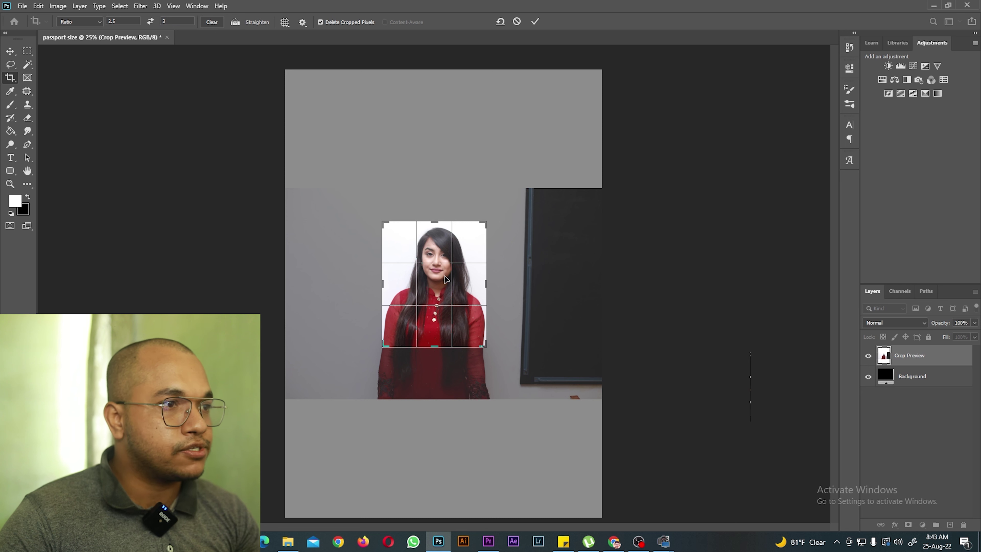
pyautogui.doubleClick(442, 274)
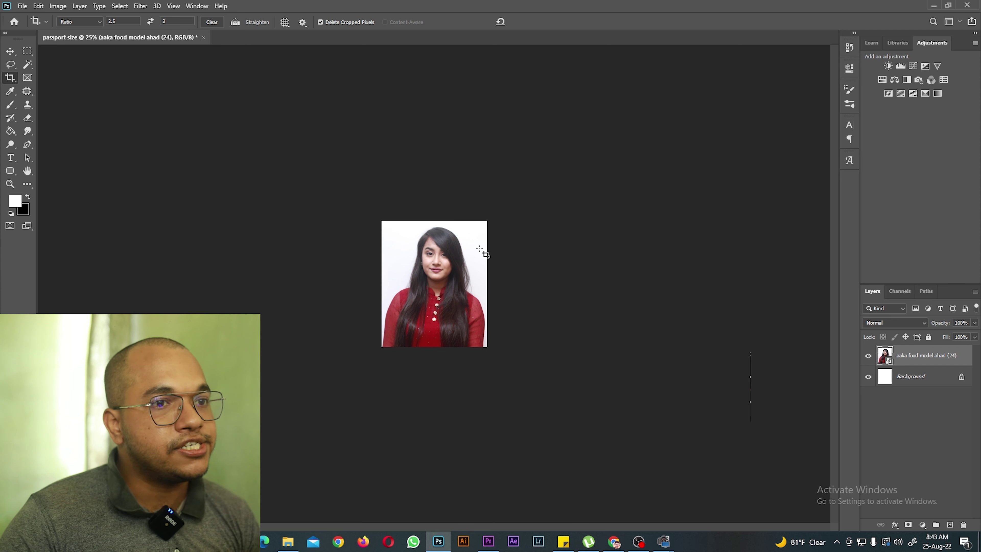
# Select the whole cropped photo with a rectangular marquee and copy it to Layer 1
pyautogui.press('v')
pyautogui.click(27, 52)
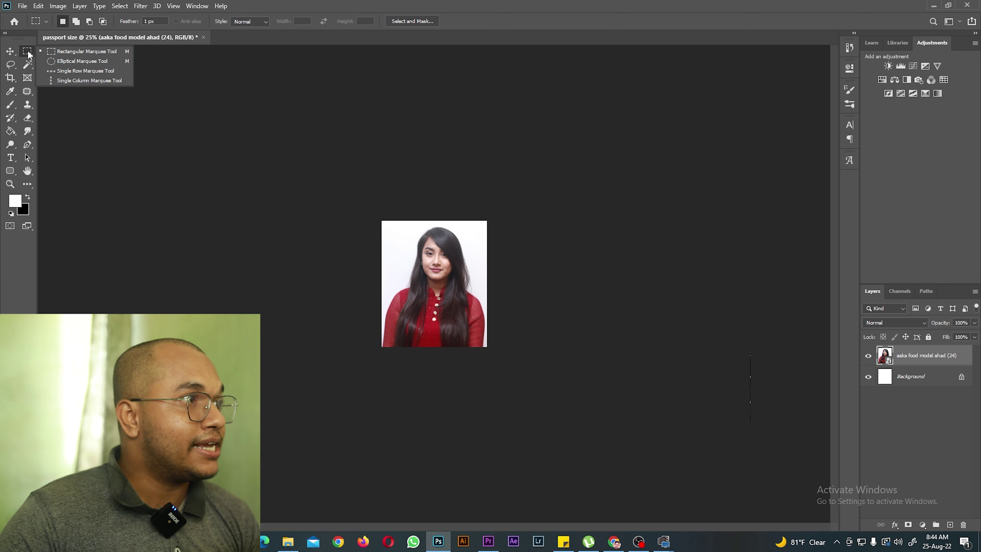
pyautogui.click(74, 51)
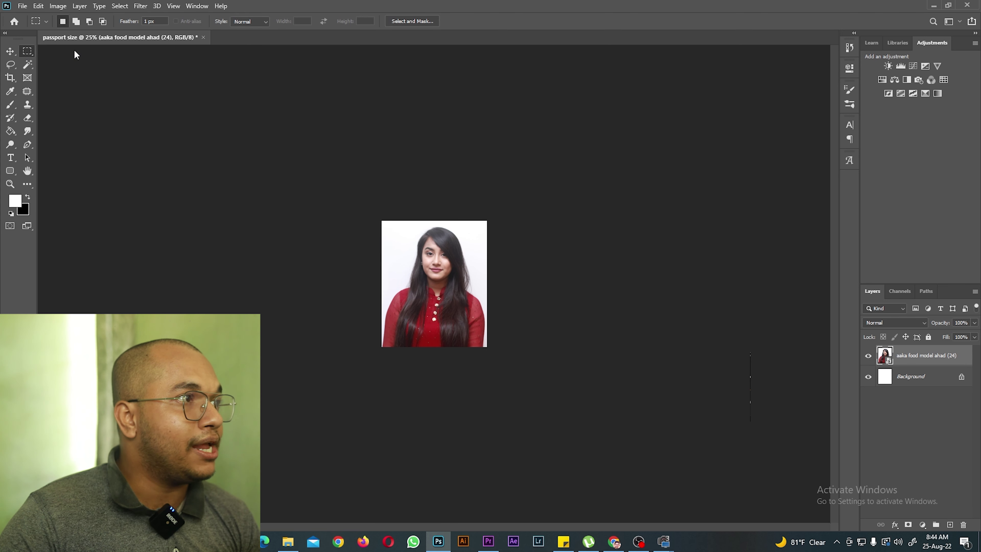
pyautogui.moveTo(381, 220); pyautogui.dragTo(487, 347)
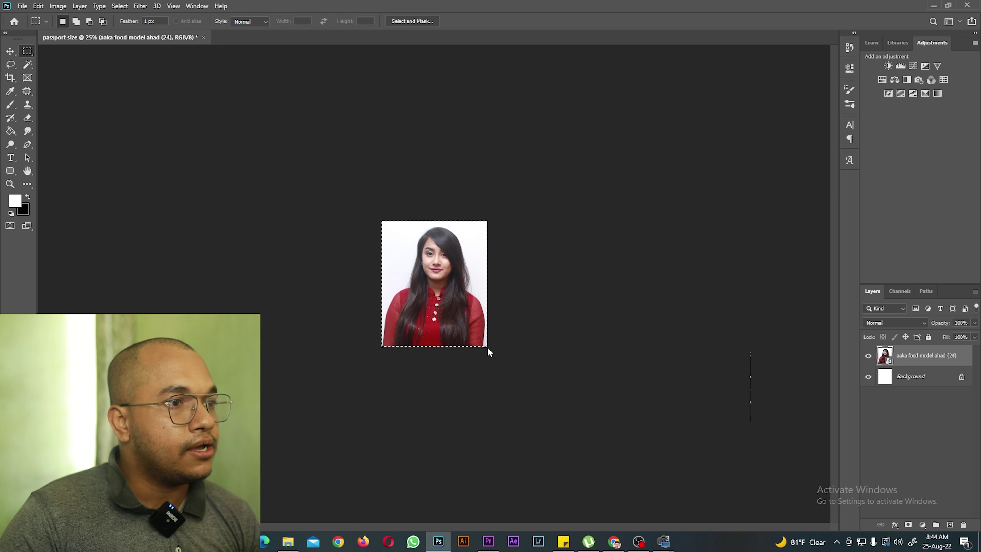
pyautogui.click(79, 6)
pyautogui.moveTo(108, 17)
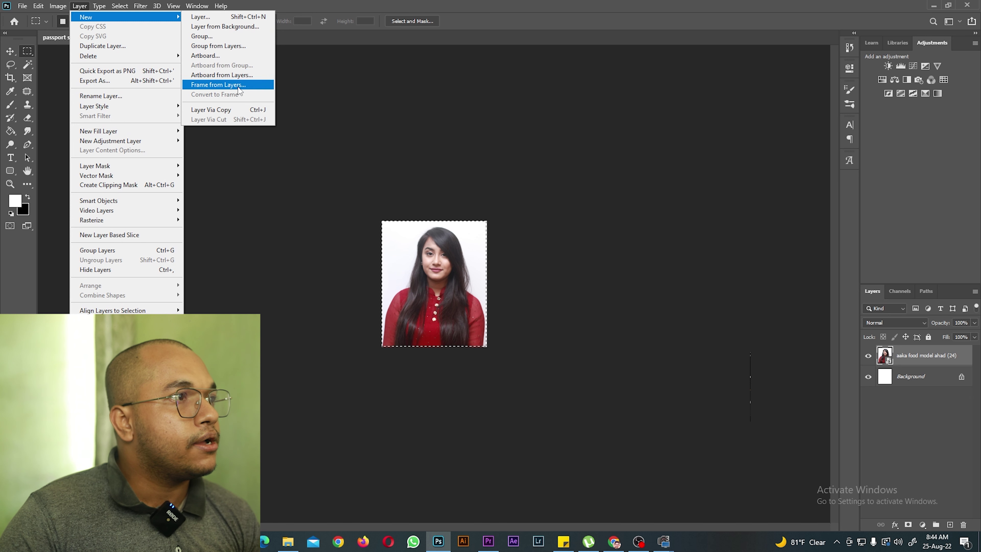
pyautogui.click(217, 109)
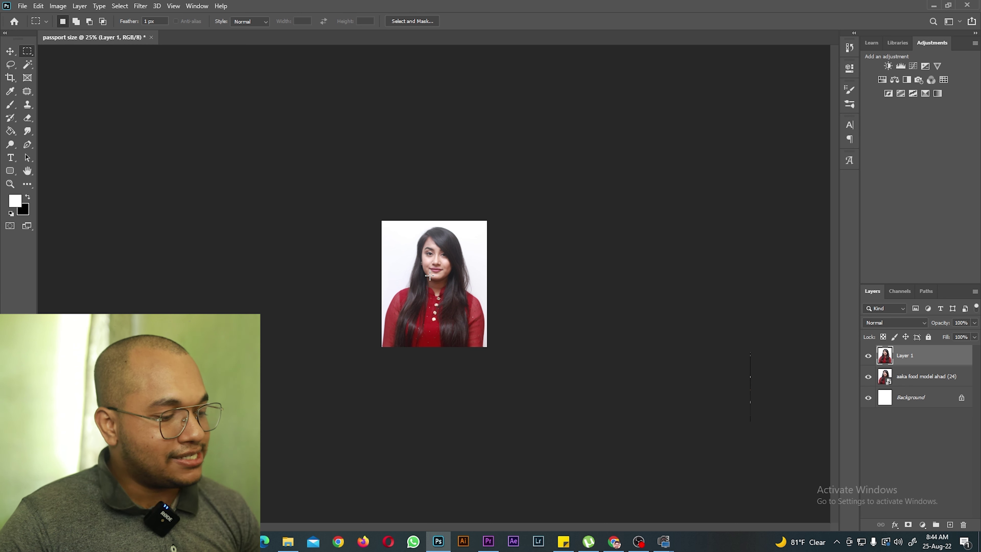
pyautogui.hotkey('ctrl', '+')
# Zoom in and sample the woman's light skin tone as the foreground colour
pyautogui.hotkey('ctrl', '+')
pyautogui.hotkey('ctrl', '+')
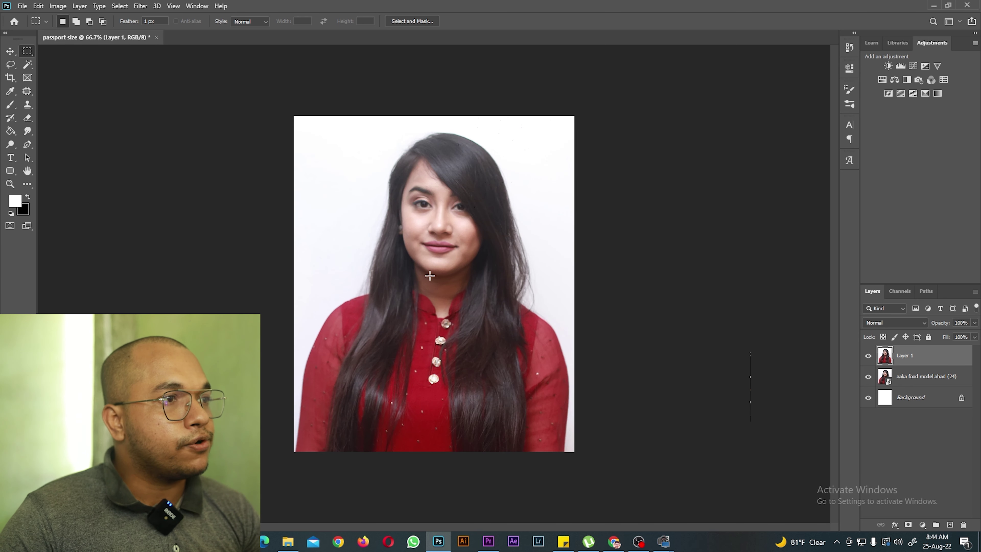
pyautogui.hotkey('ctrl', '+')
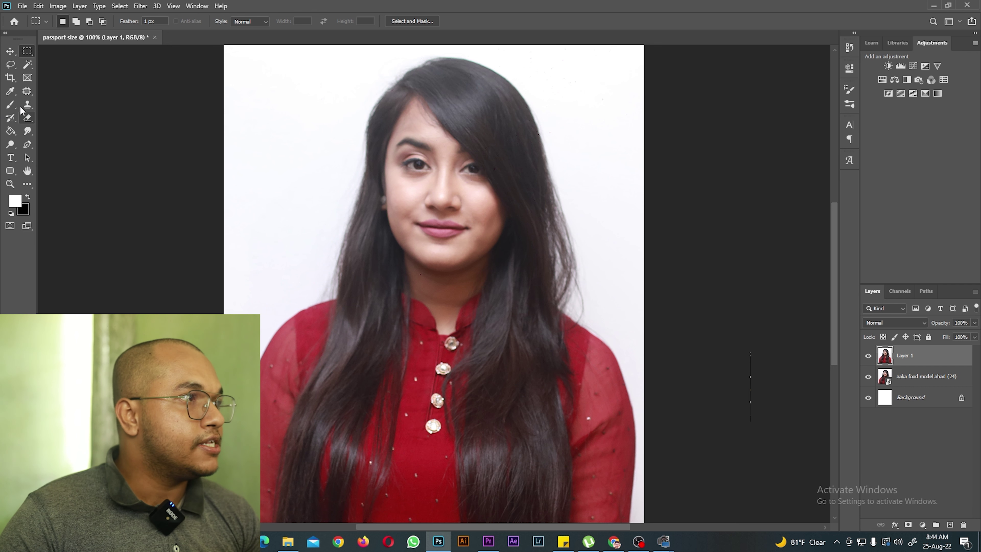
pyautogui.click(10, 93)
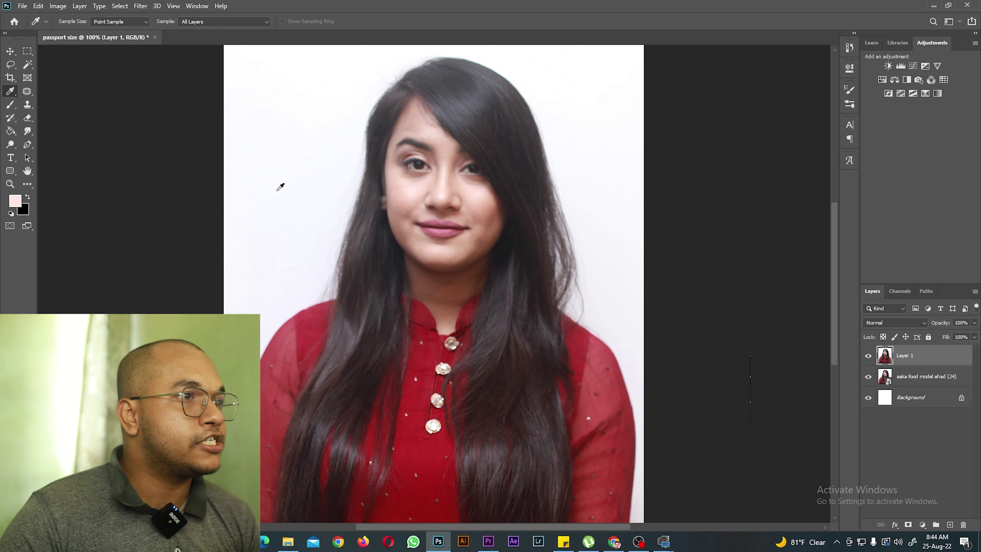
# Set a smaller soft brush at 54% flow and paint skin tone from right cheek to chin
pyautogui.click(11, 109)
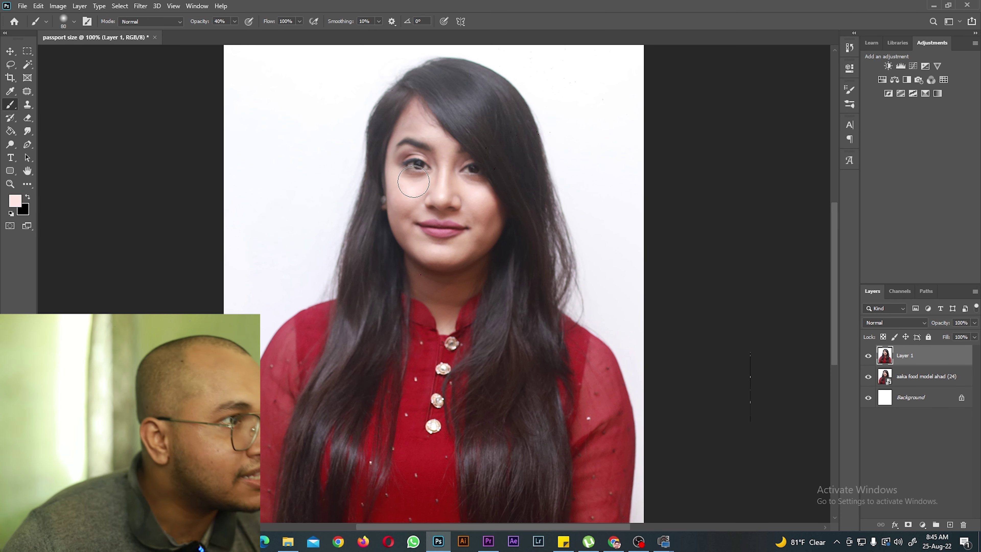
pyautogui.press('[')
pyautogui.press('[')
pyautogui.press('[')
pyautogui.press('[')
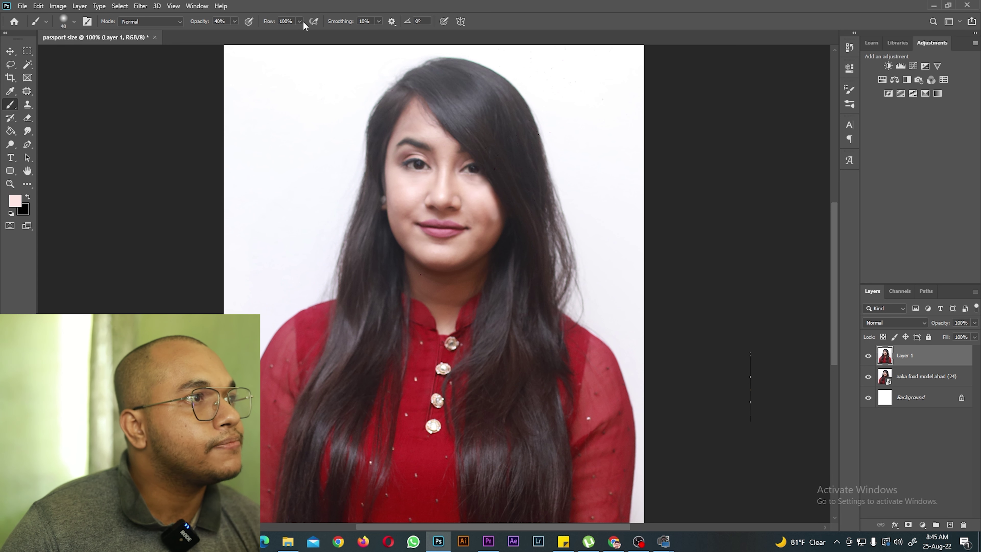
pyautogui.moveTo(299, 21); pyautogui.dragTo(284, 32)
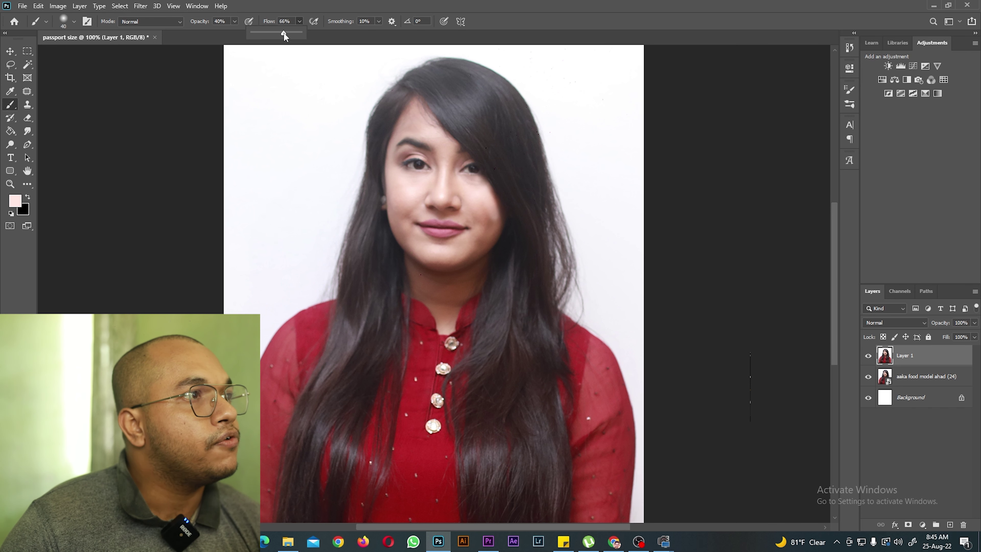
pyautogui.click(472, 198)
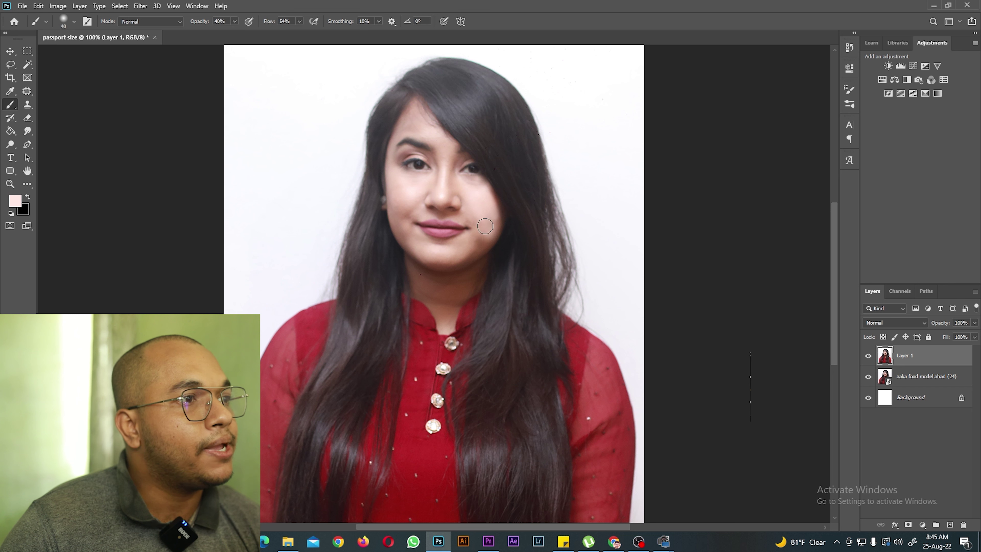
pyautogui.moveTo(487, 224); pyautogui.dragTo(425, 260)
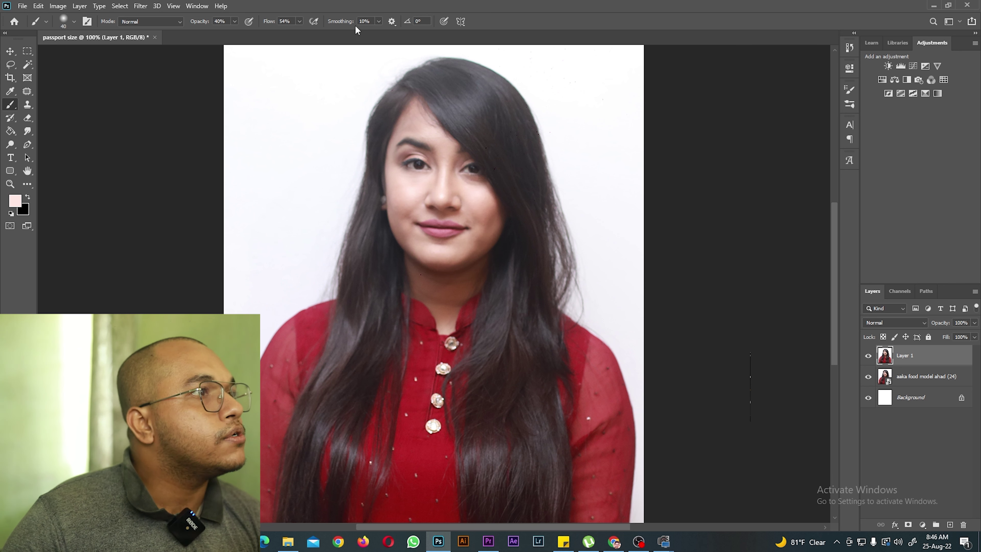
# Lower brush opacity to 20% and brighten the jaw and neck with skin tone
pyautogui.press('Return')
pyautogui.write('20')
pyautogui.press('Return')
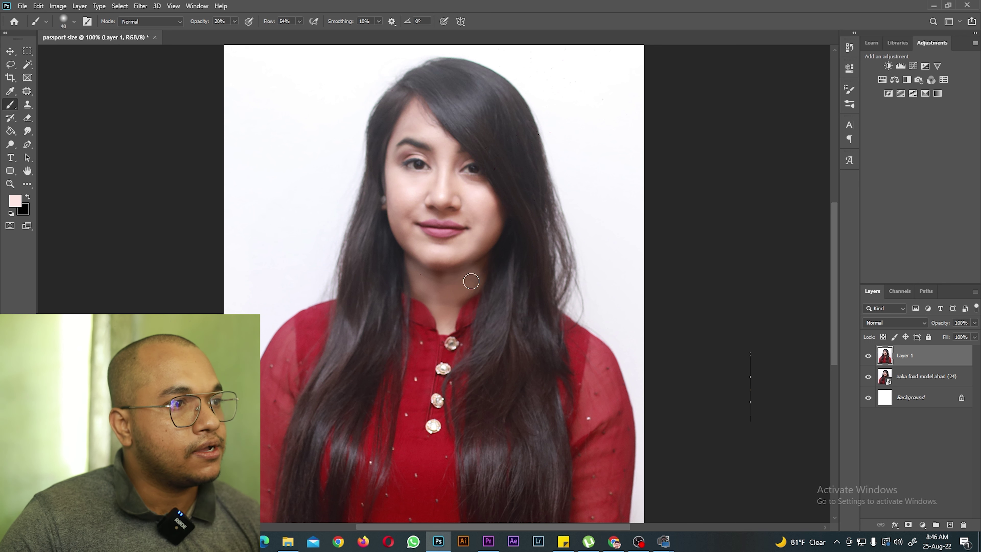
pyautogui.moveTo(474, 278); pyautogui.dragTo(470, 278)
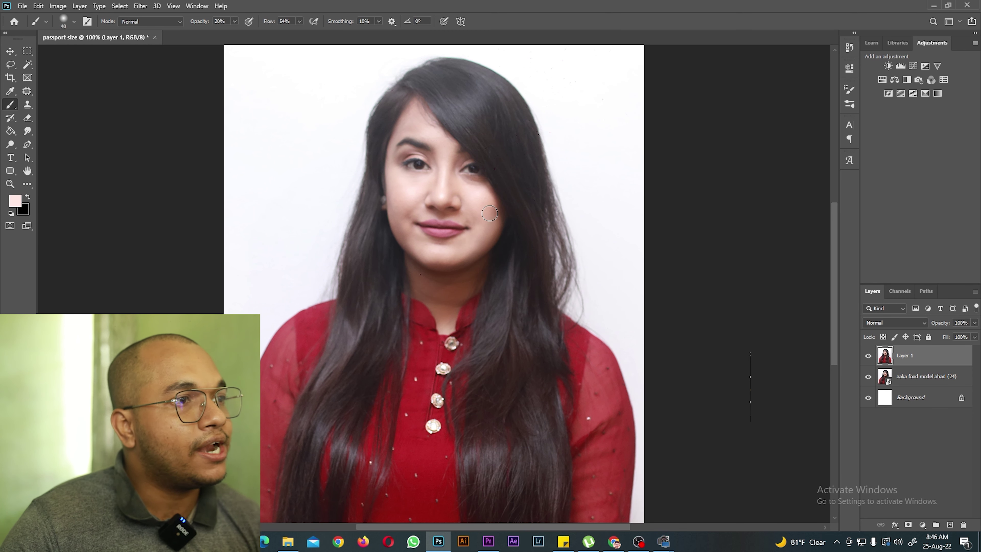
pyautogui.moveTo(476, 247); pyautogui.dragTo(390, 244)
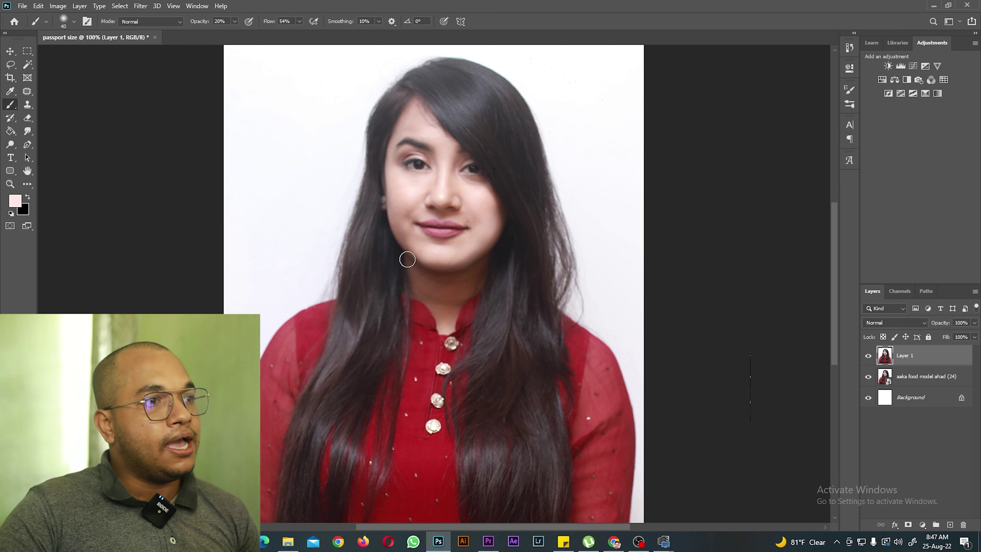
# Try a Magic Wand selection on the neck, set Tolerance to 30, then deselect
pyautogui.click(31, 64)
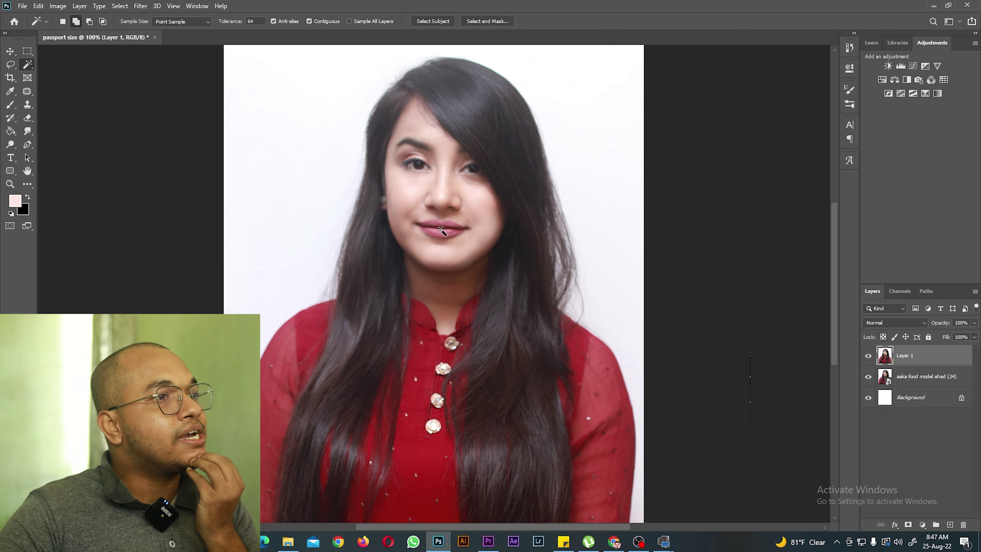
pyautogui.click(444, 294)
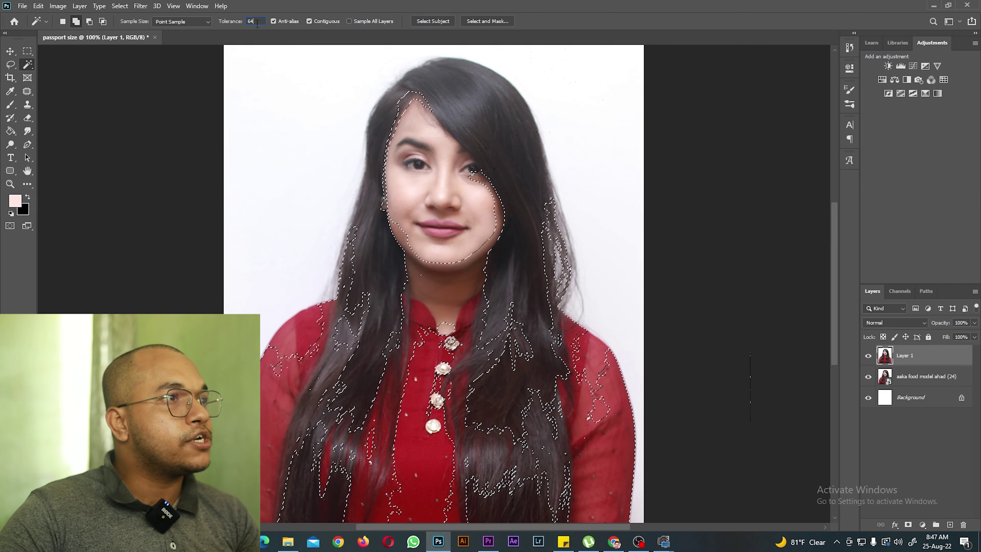
pyautogui.click(239, 22)
pyautogui.write('30')
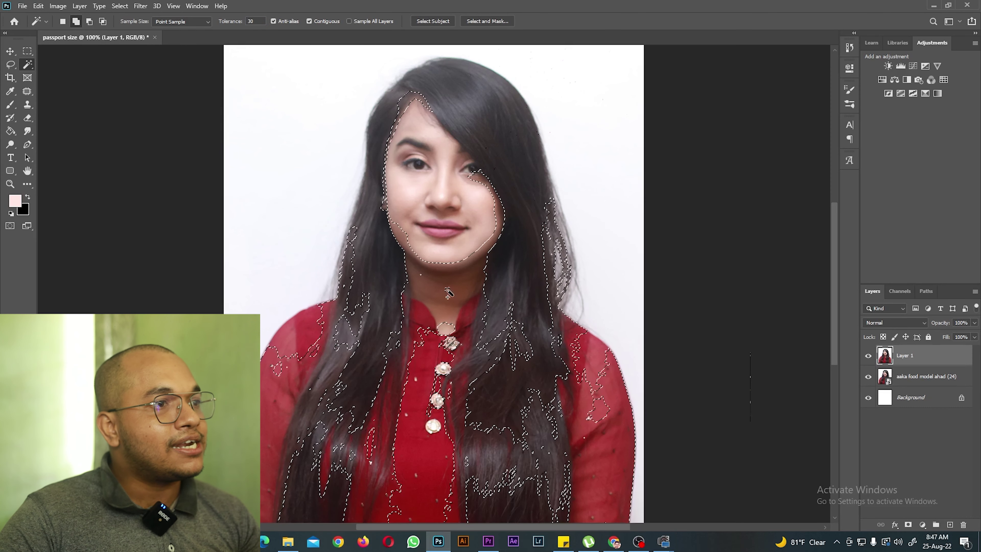
pyautogui.write('v')
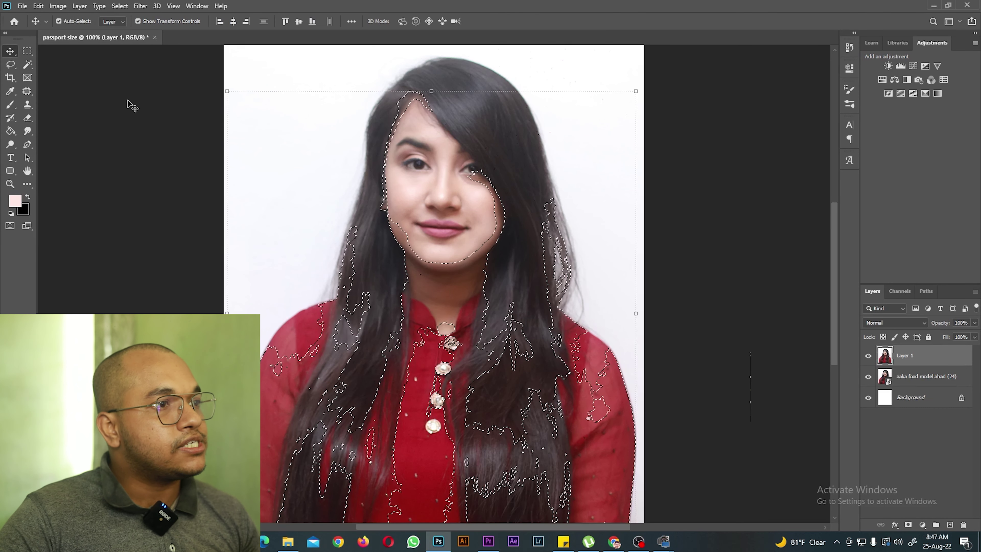
pyautogui.hotkey('ctrl', 'd')
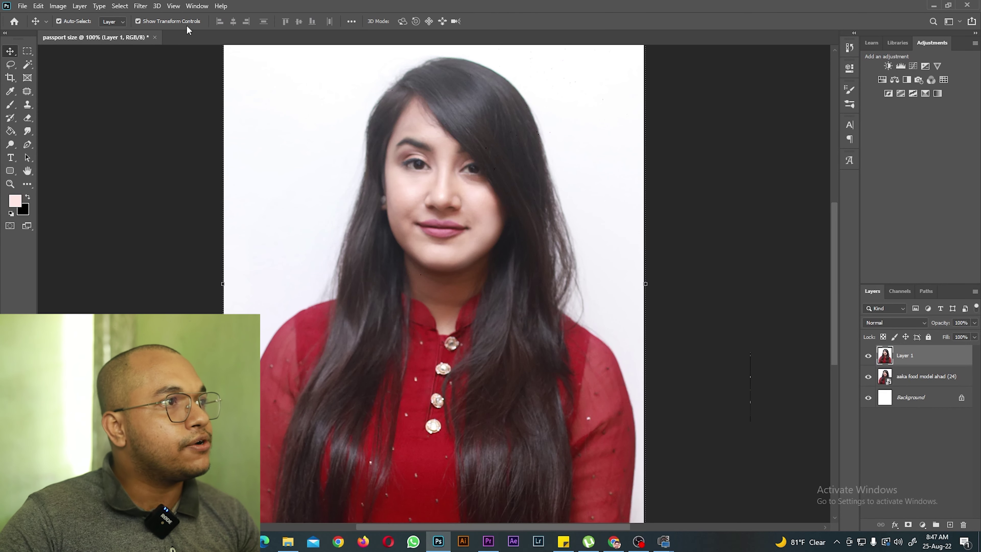
pyautogui.click(27, 65)
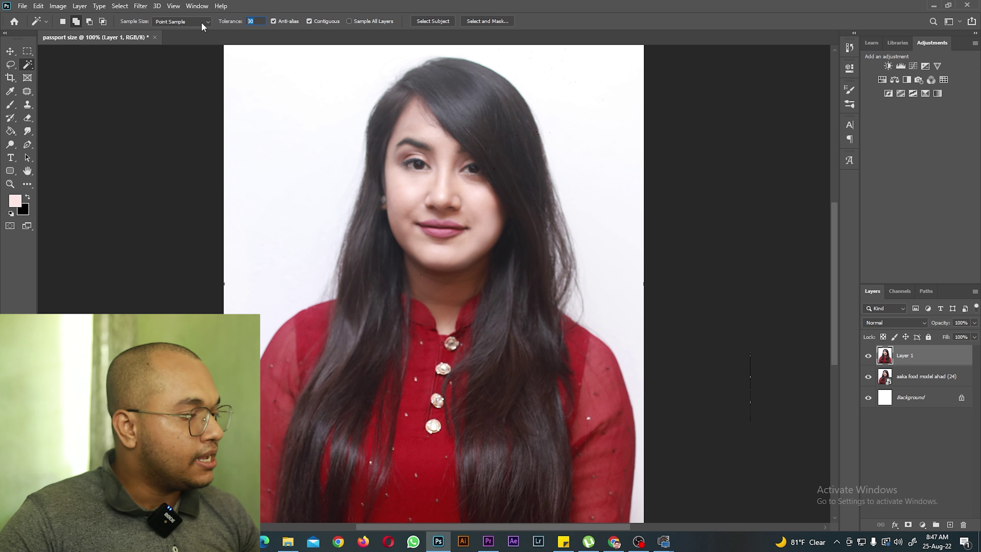
# Set Magic Wand tolerance to 10 and start selecting neck skin toward both jaws
pyautogui.click(438, 280)
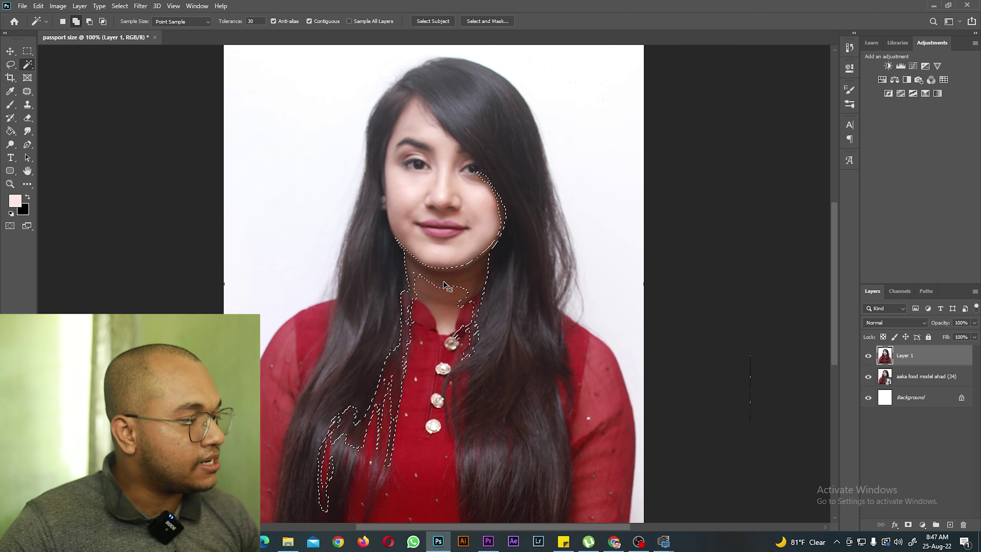
pyautogui.hotkey('ctrl', 'd')
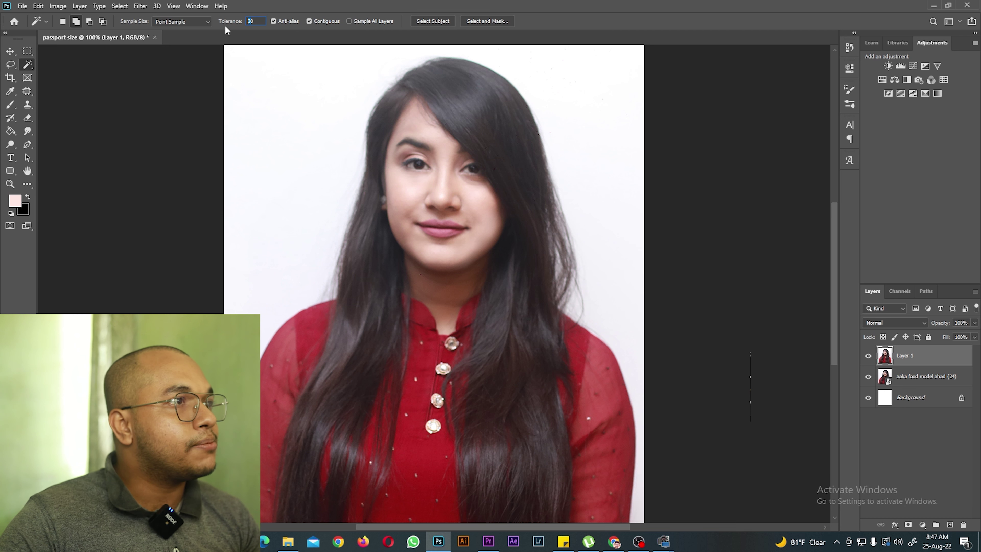
pyautogui.doubleClick(252, 21)
pyautogui.write('10')
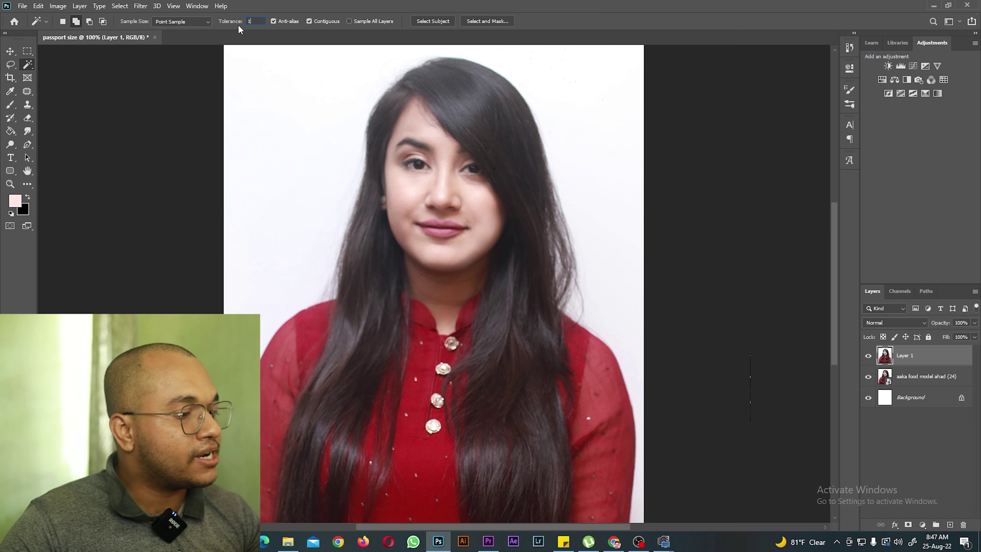
pyautogui.click(447, 295)
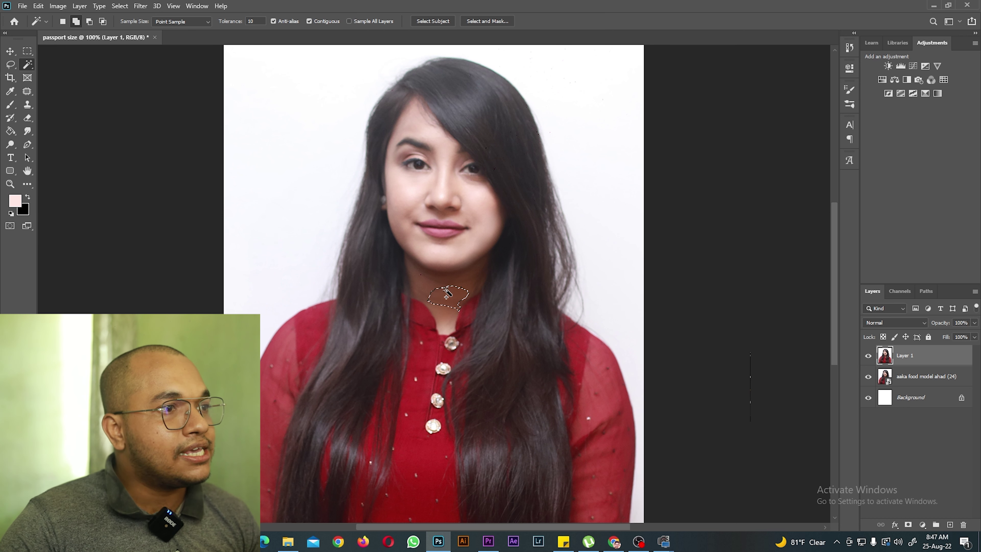
pyautogui.click(411, 270)
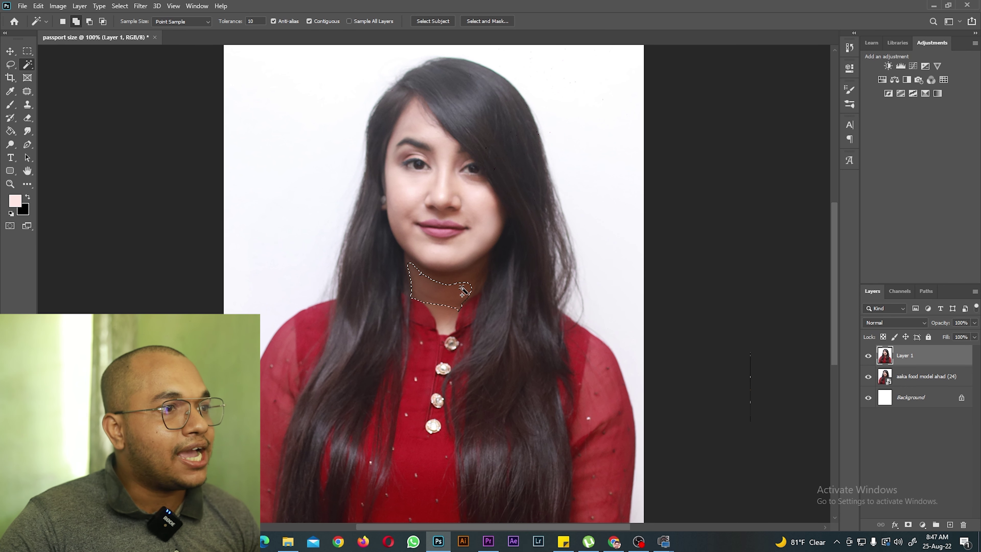
pyautogui.click(476, 278)
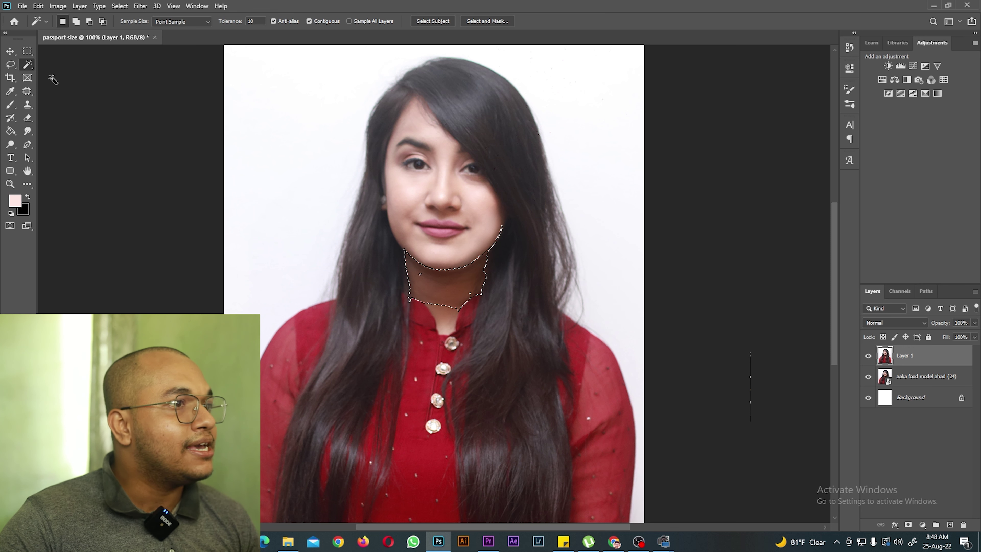
# Restart the neck selection from a small patch of neck skin
pyautogui.click(421, 279)
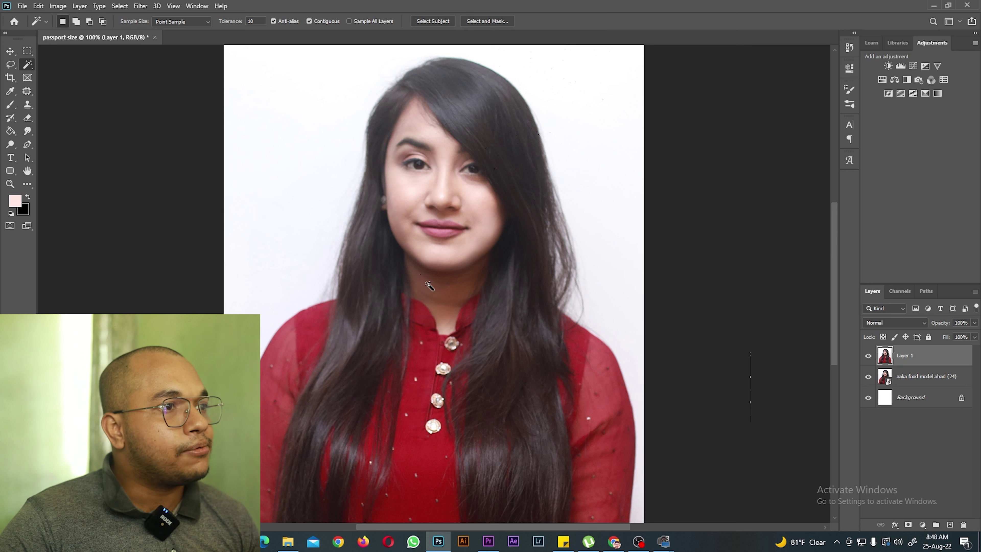
pyautogui.keyDown('shift'); pyautogui.click(455, 287); pyautogui.keyUp('shift')
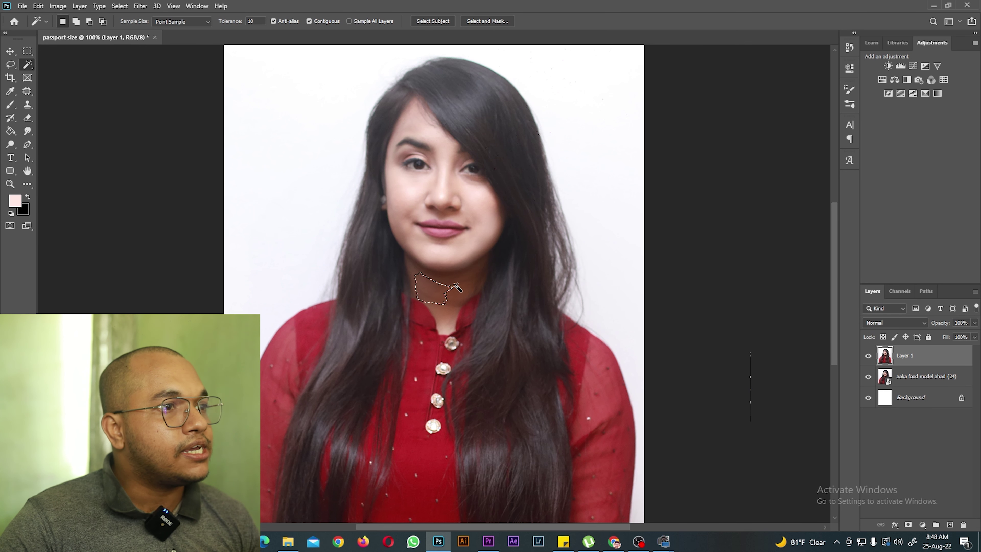
pyautogui.click(458, 289)
pyautogui.click(432, 290)
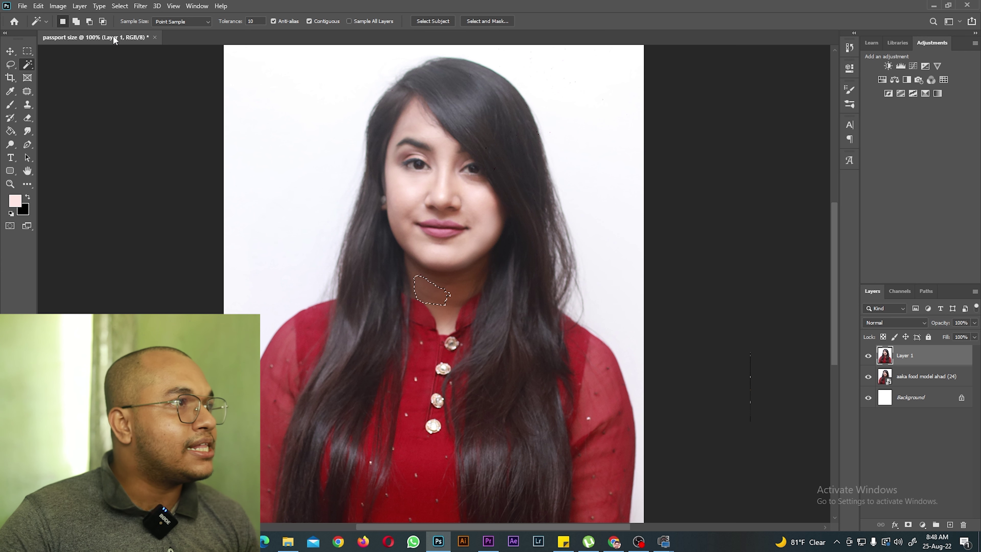
pyautogui.click(75, 22)
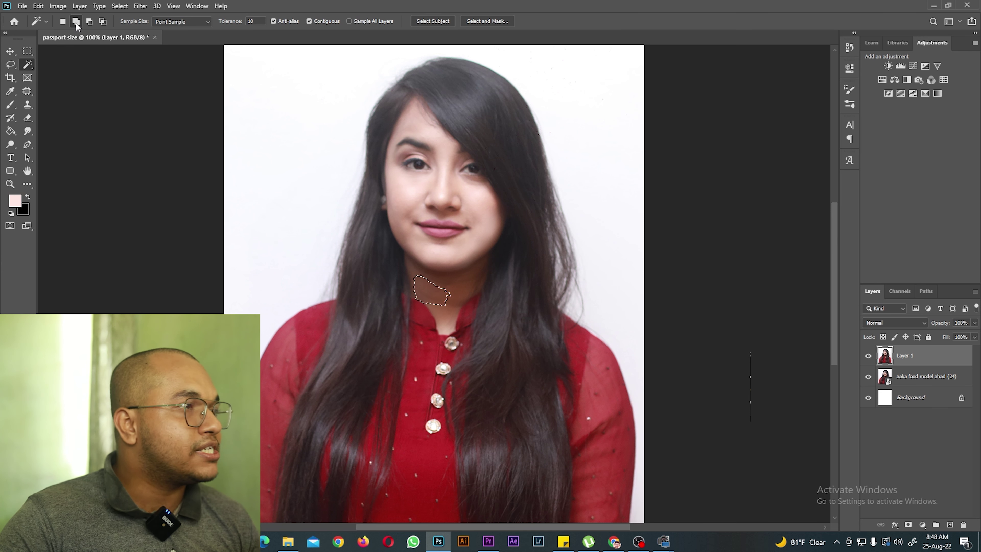
# Add neck skin from both jawlines down to the collar opening to the selection
pyautogui.click(445, 284)
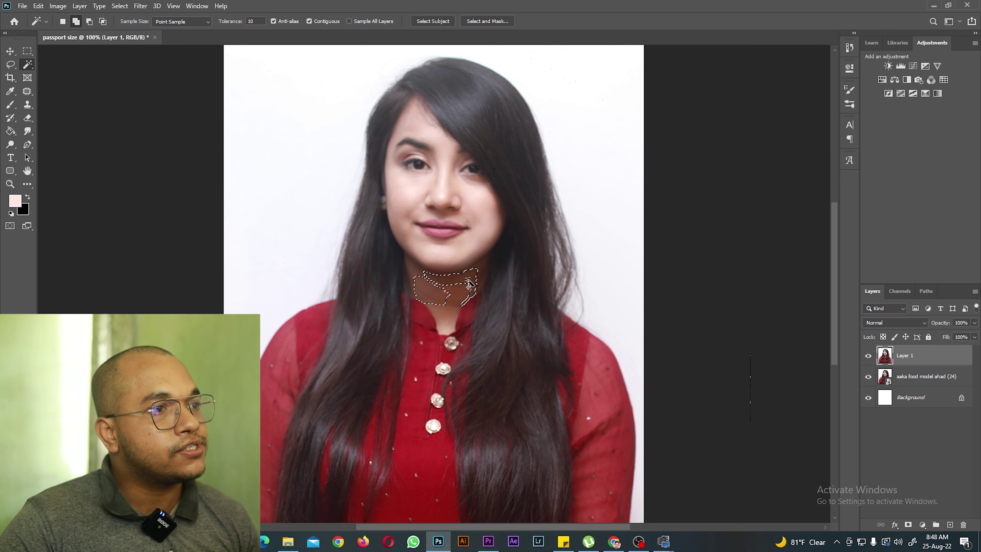
pyautogui.click(445, 309)
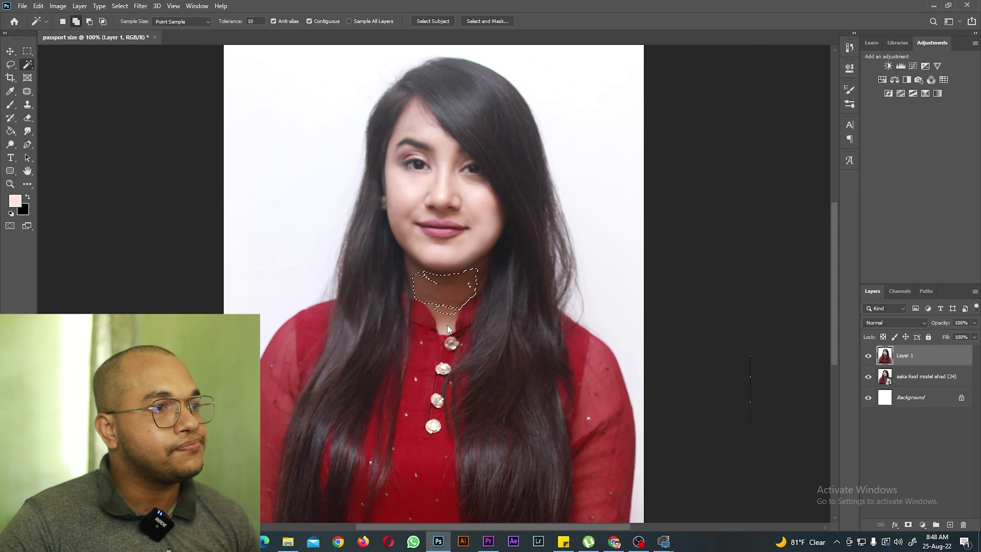
pyautogui.click(422, 277)
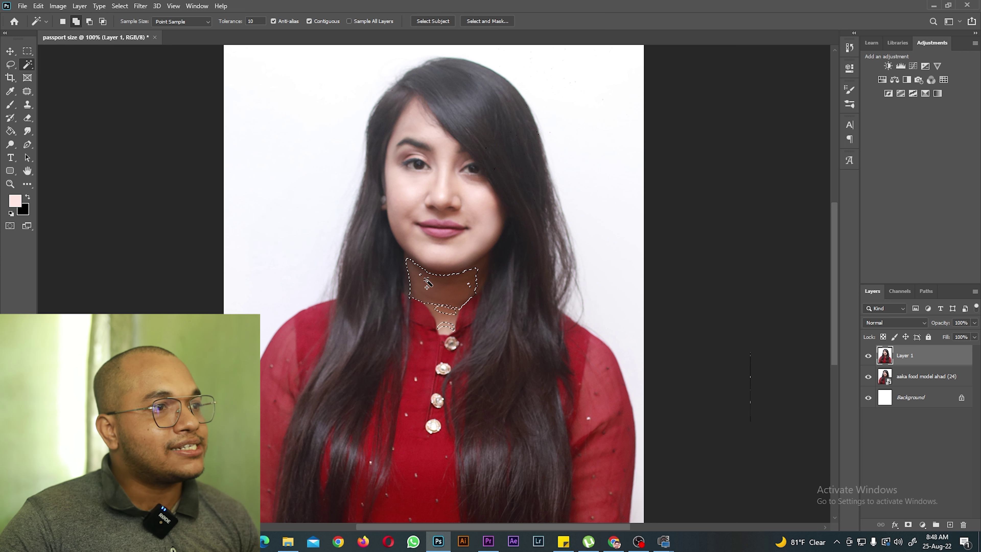
pyautogui.click(473, 286)
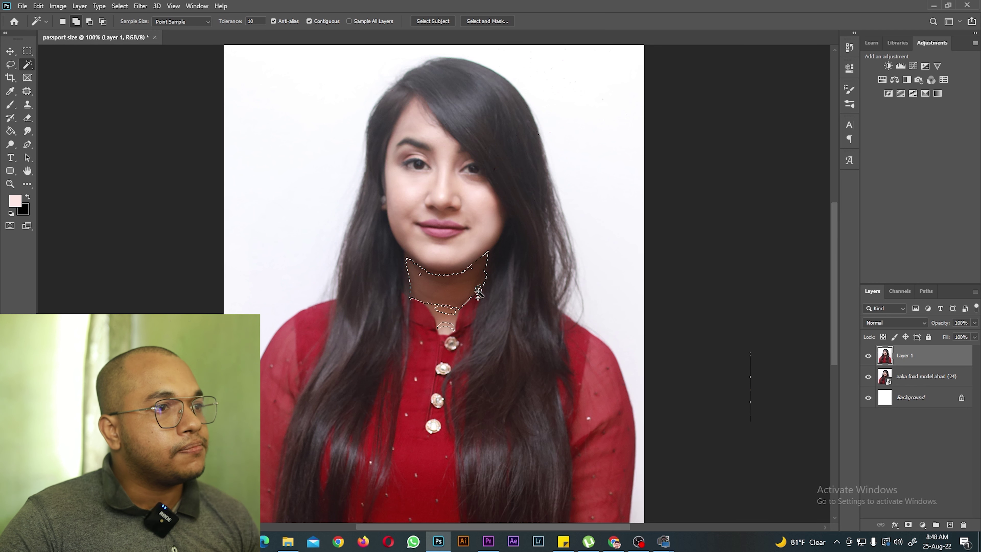
pyautogui.click(429, 305)
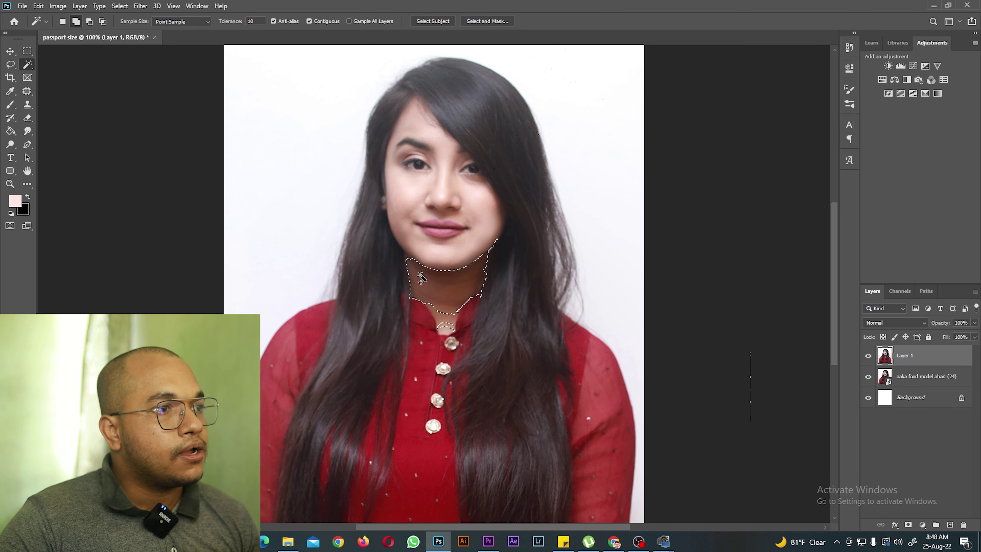
pyautogui.click(449, 326)
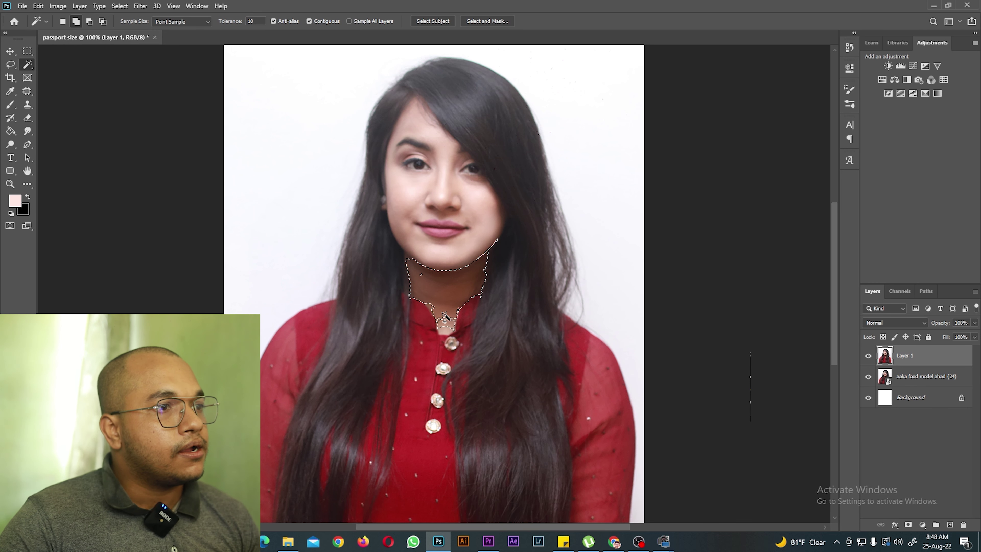
pyautogui.click(449, 332)
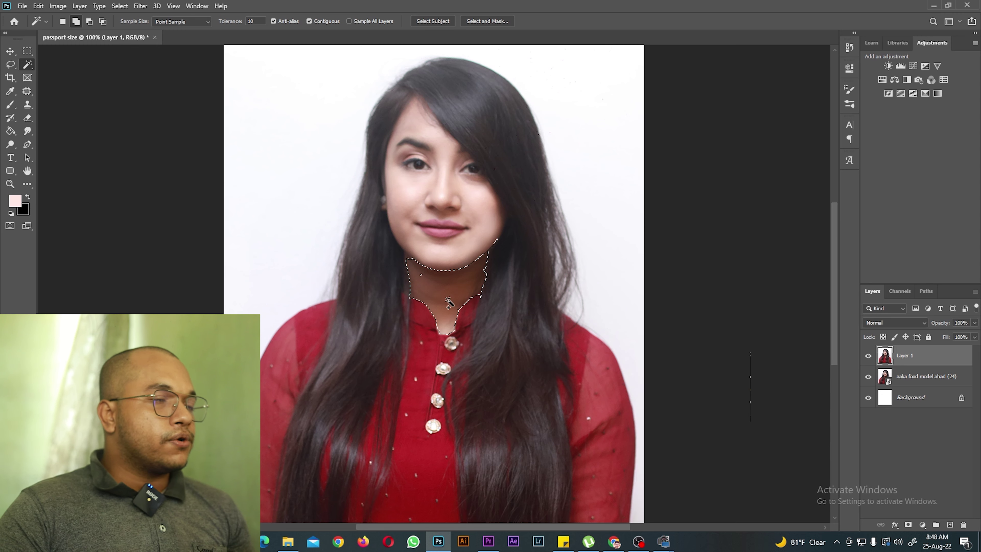
pyautogui.hotkey('ctrl', 'm')
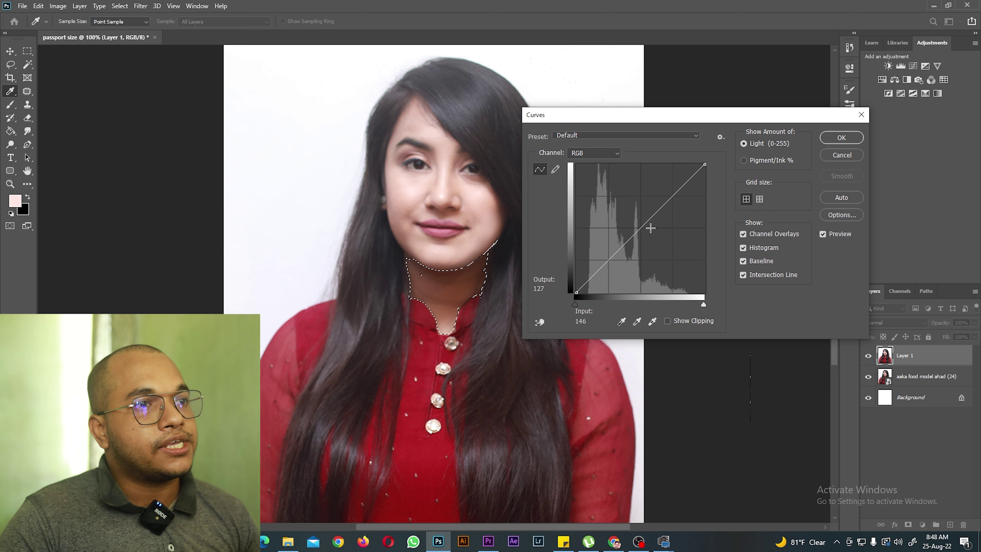
# Raise the Curves point from input 142 to output 180 to brighten the neck
pyautogui.click(652, 217)
pyautogui.moveTo(653, 217); pyautogui.dragTo(648, 201)
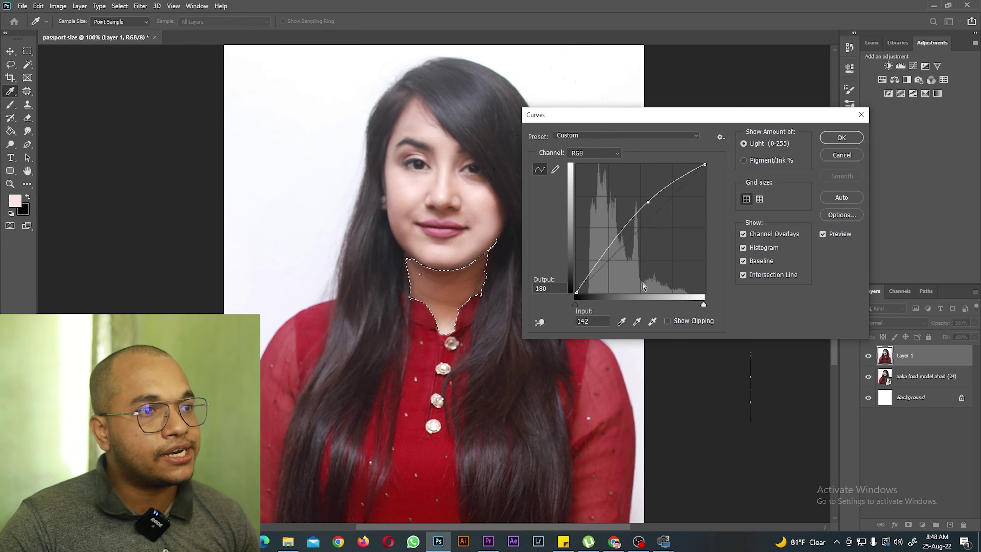
pyautogui.click(841, 137)
pyautogui.press('w')
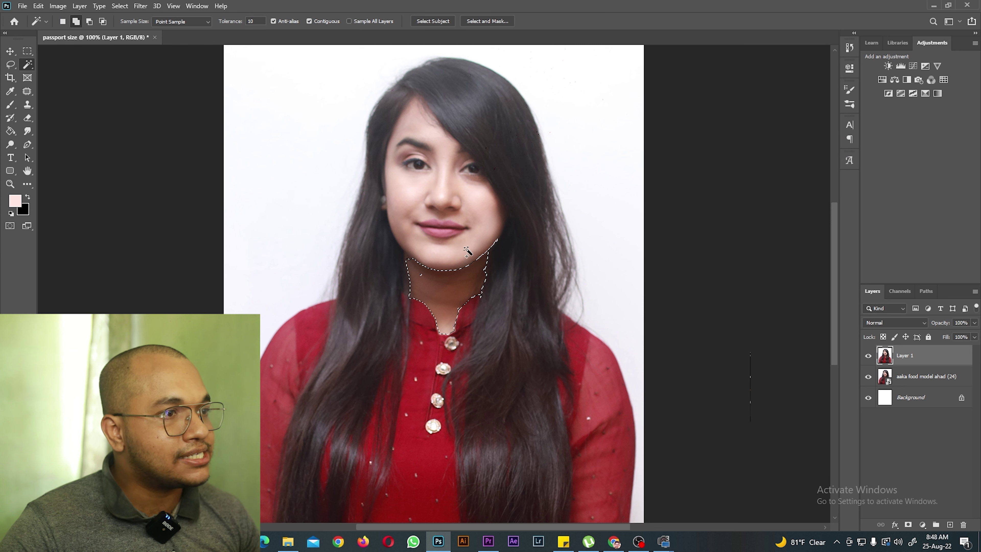
# Subtract the red collar from the neck selection with the Magic Wand
pyautogui.keyDown('alt'); pyautogui.click(463, 308); pyautogui.keyUp('alt')
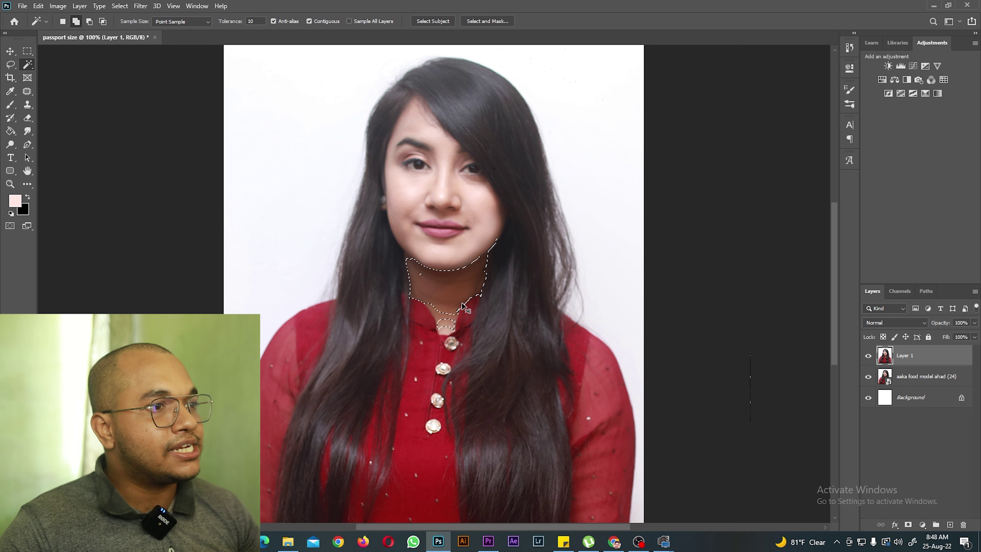
pyautogui.keyDown('alt'); pyautogui.click(461, 308); pyautogui.keyUp('alt')
pyautogui.keyDown('alt'); pyautogui.click(461, 308); pyautogui.keyUp('alt')
pyautogui.keyDown('alt'); pyautogui.click(461, 308); pyautogui.keyUp('alt')
pyautogui.keyDown('alt'); pyautogui.click(462, 309); pyautogui.keyUp('alt')
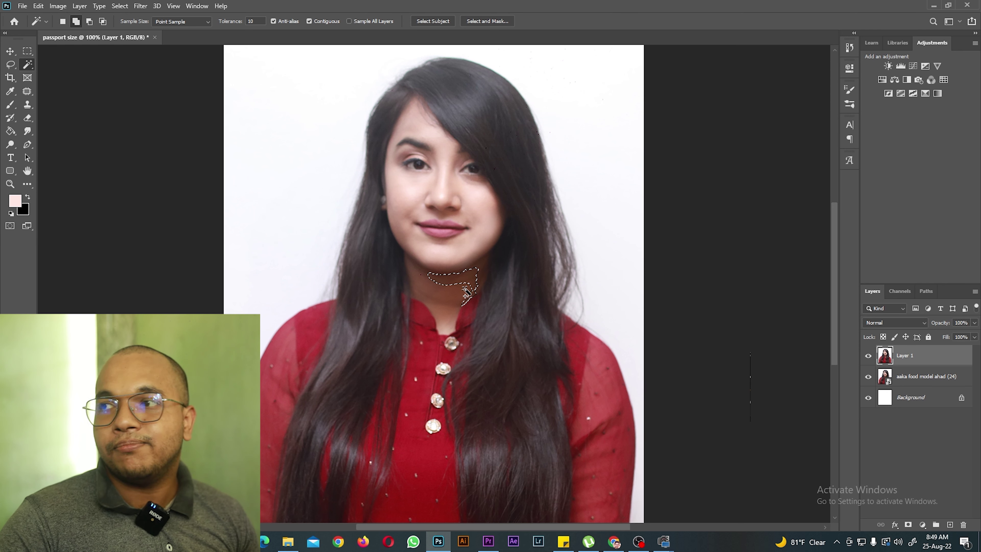
# Reselect the whole neck, extending up both the left and right jawlines
pyautogui.click(420, 276)
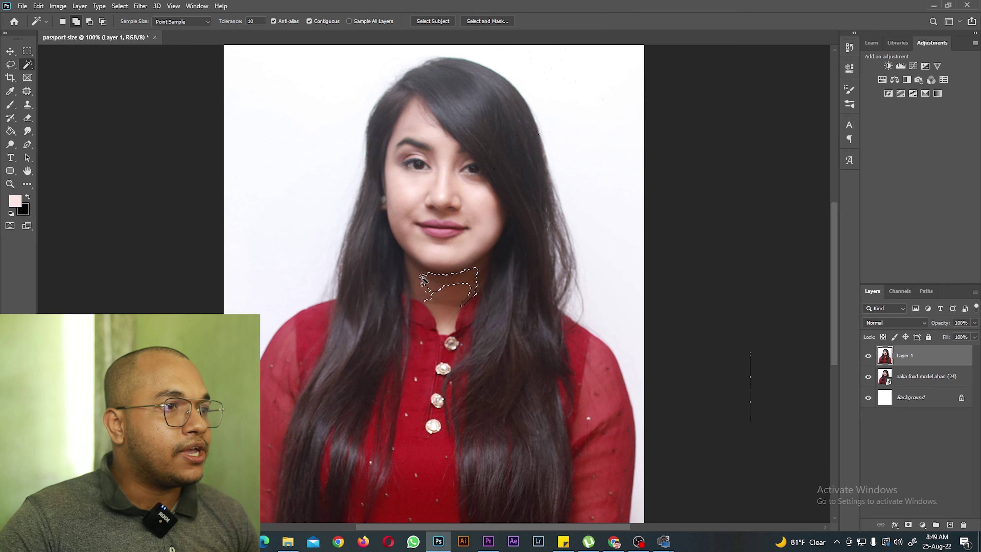
pyautogui.click(461, 296)
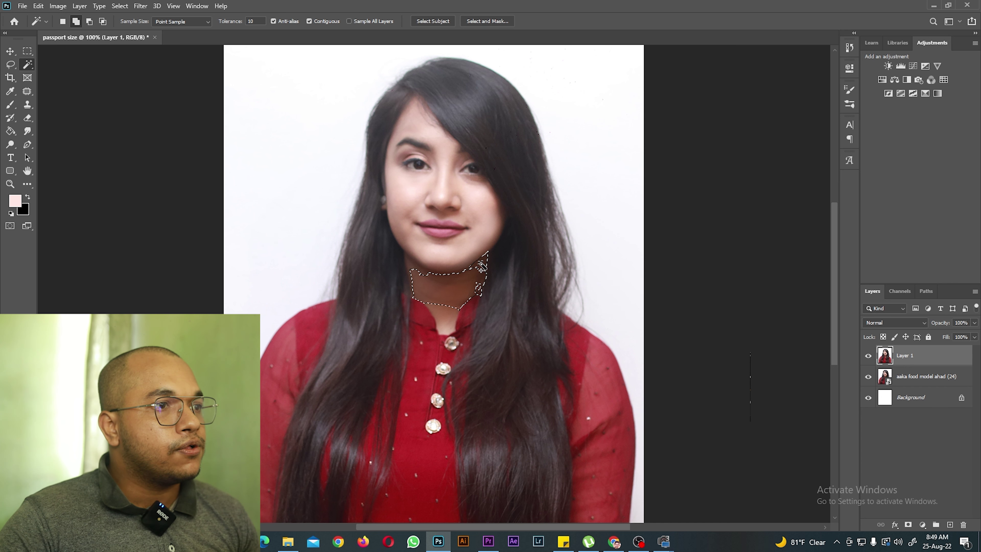
pyautogui.click(479, 291)
pyautogui.click(413, 267)
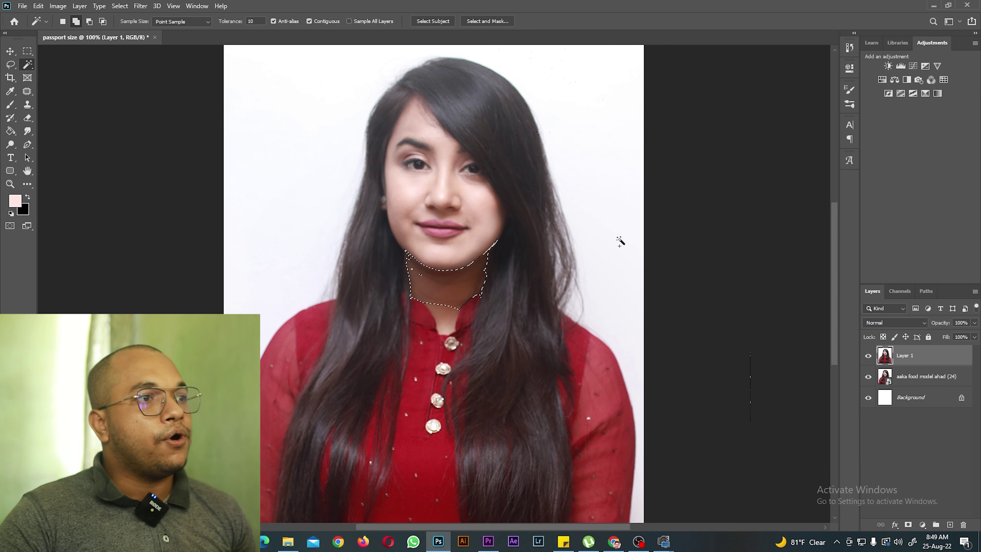
# Apply a second Curves lift to the selected neck, raising the curve to brighten it further
pyautogui.hotkey('ctrl', 'm')
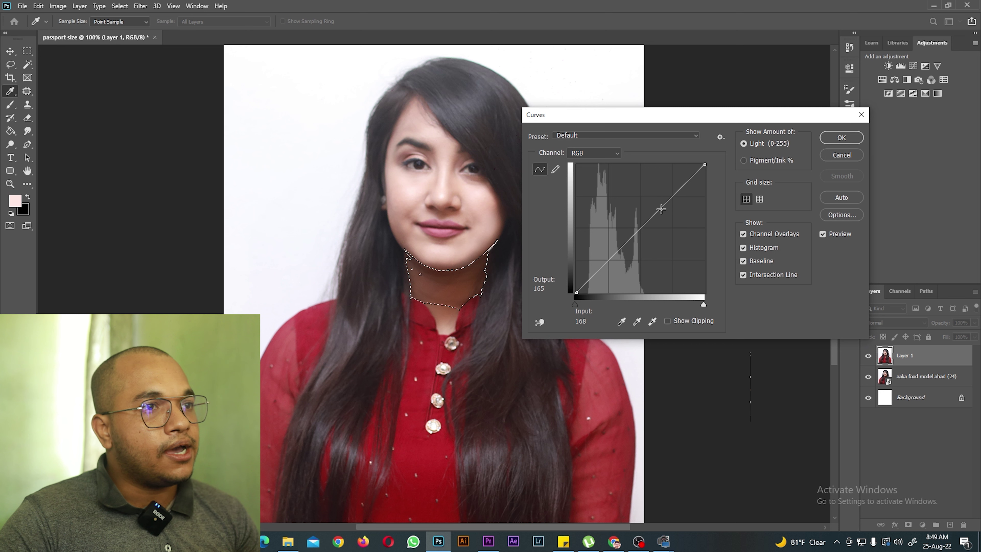
pyautogui.moveTo(653, 215); pyautogui.dragTo(654, 198)
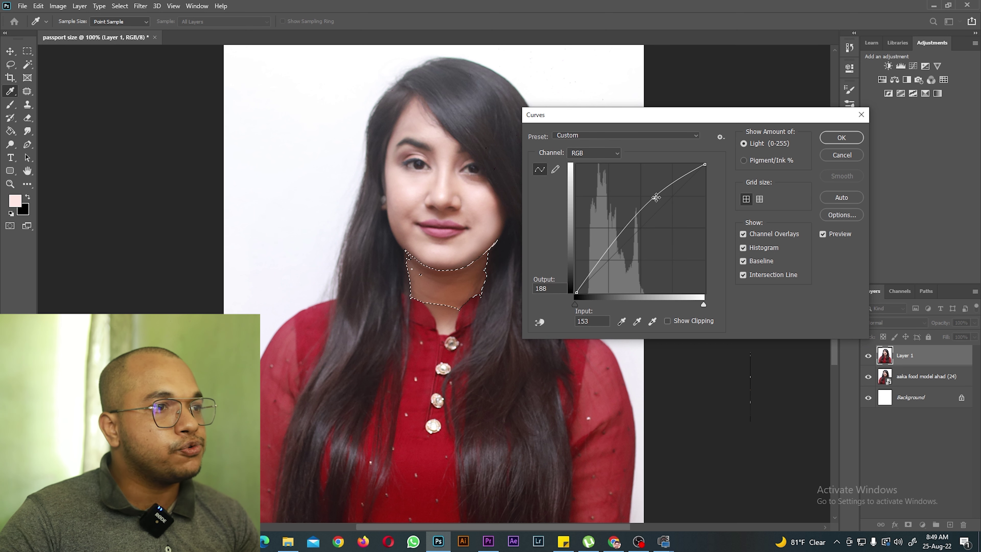
pyautogui.moveTo(655, 198); pyautogui.dragTo(660, 194)
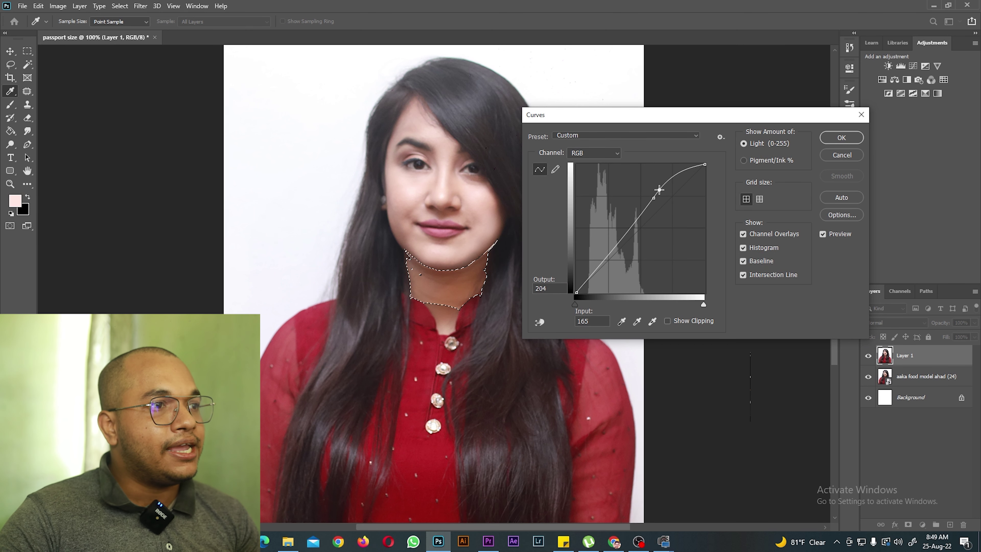
pyautogui.click(661, 191)
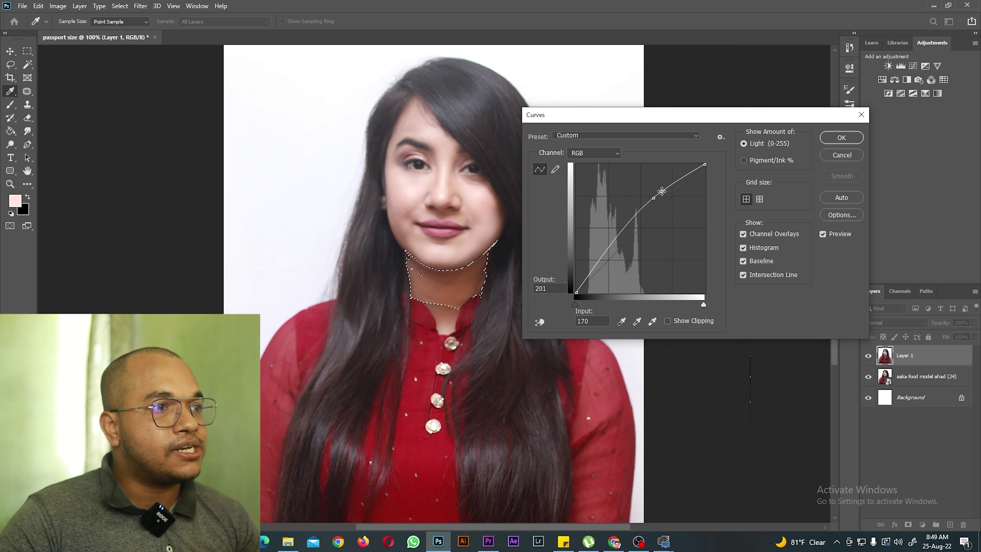
pyautogui.click(836, 140)
pyautogui.press('w')
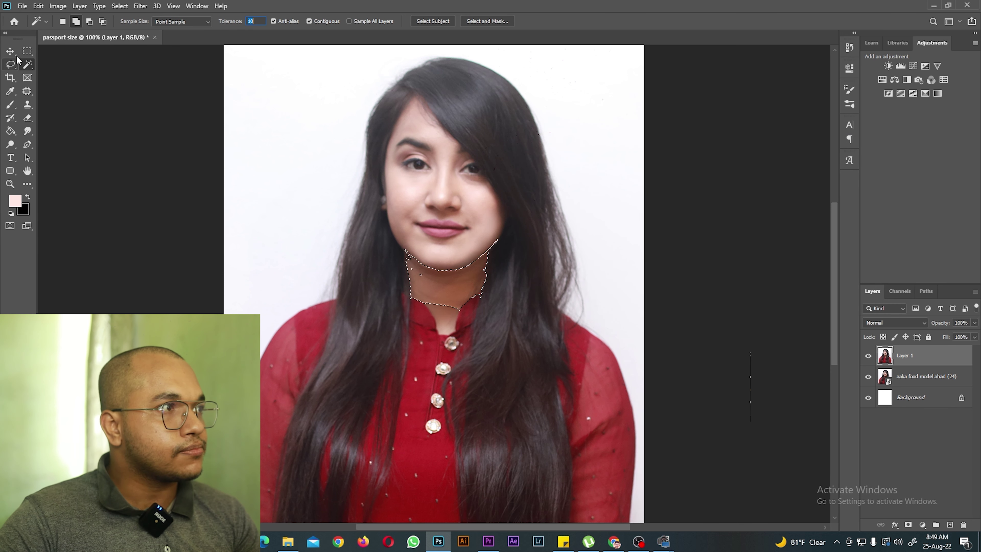
# Clear the neck selection with the Move tool active and zoom out twice to show the whole portrait
pyautogui.click(9, 51)
pyautogui.press('ctrl')
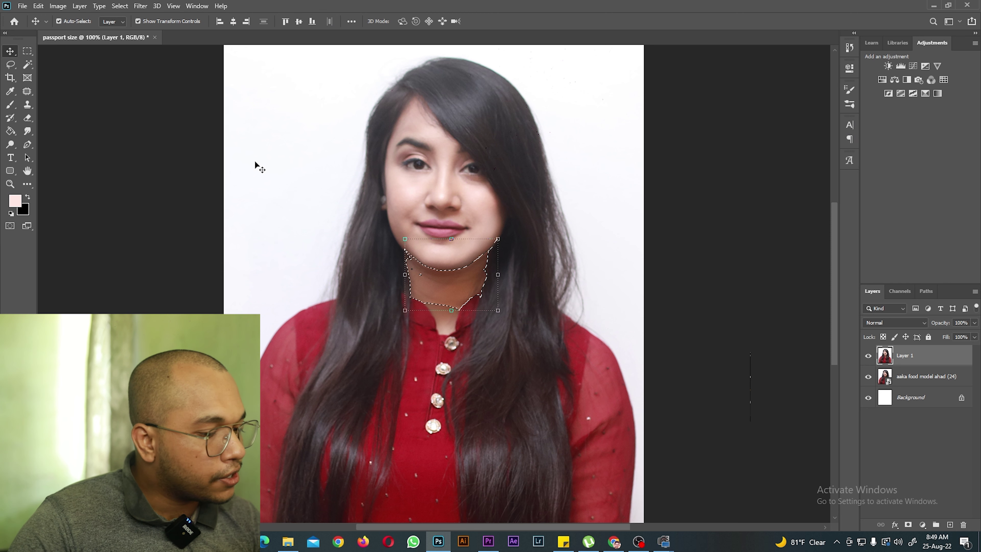
pyautogui.hotkey('ctrl', 'd')
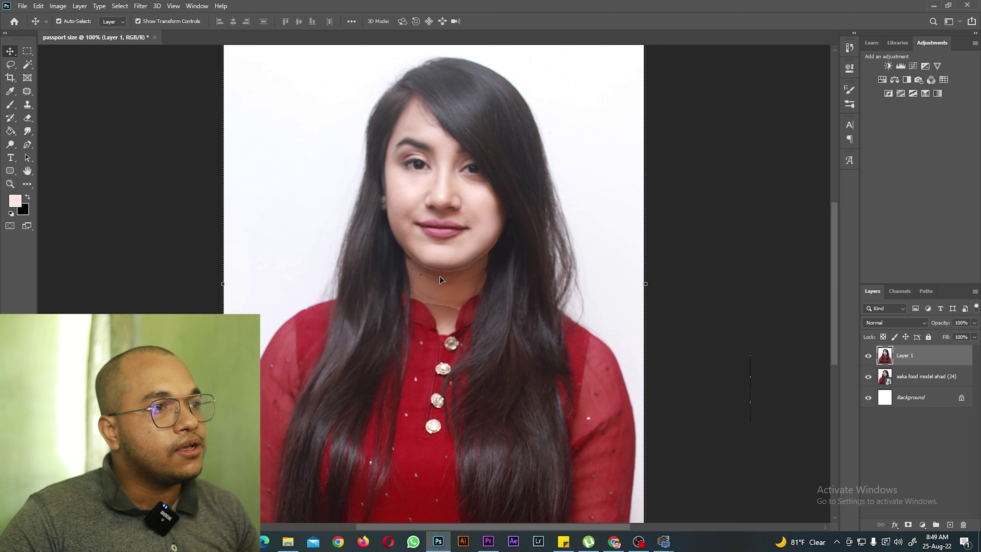
pyautogui.hotkey('ctrl', 'shift', 'd')
pyautogui.hotkey('ctrl', 'z')
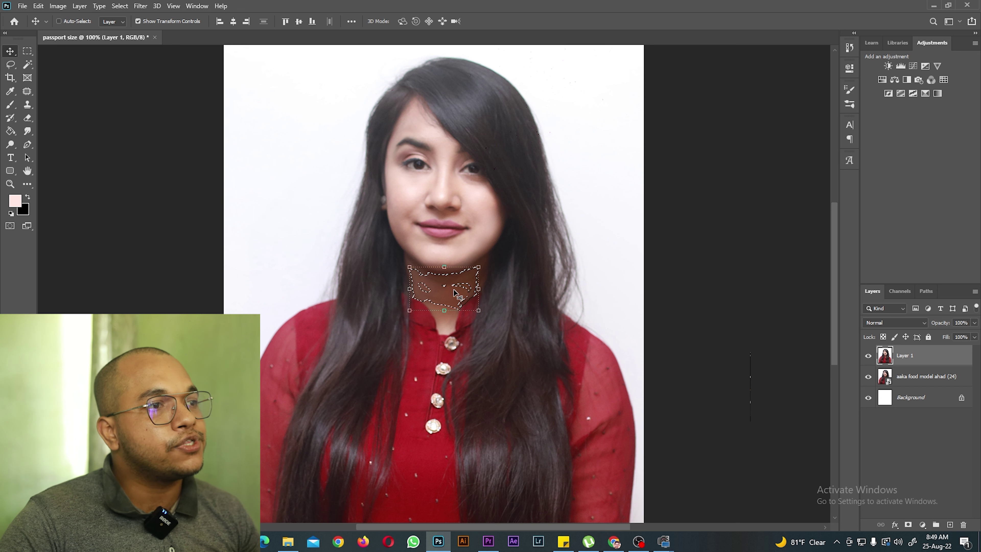
pyautogui.hotkey('ctrl', 'z')
pyautogui.hotkey('ctrl', 'z')
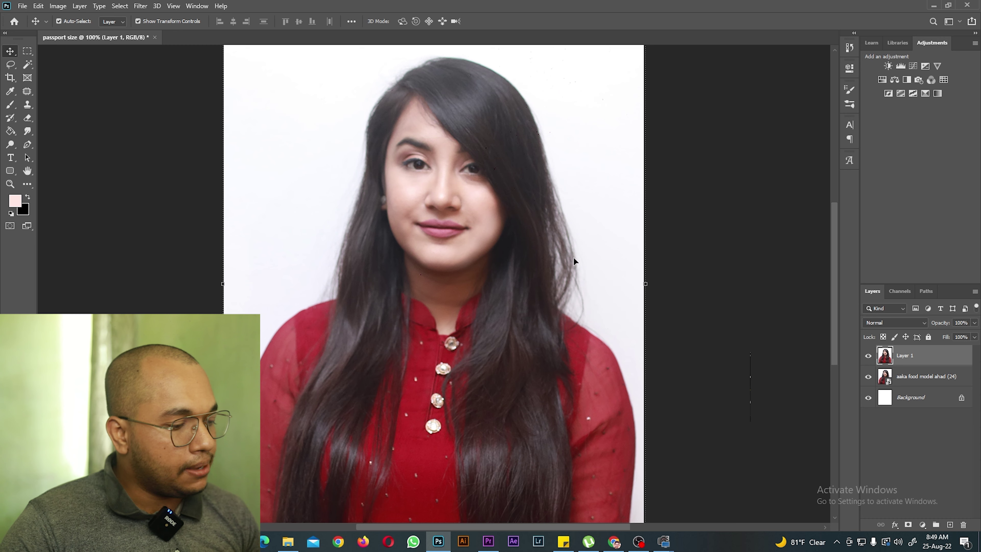
pyautogui.hotkey('ctrl', '-')
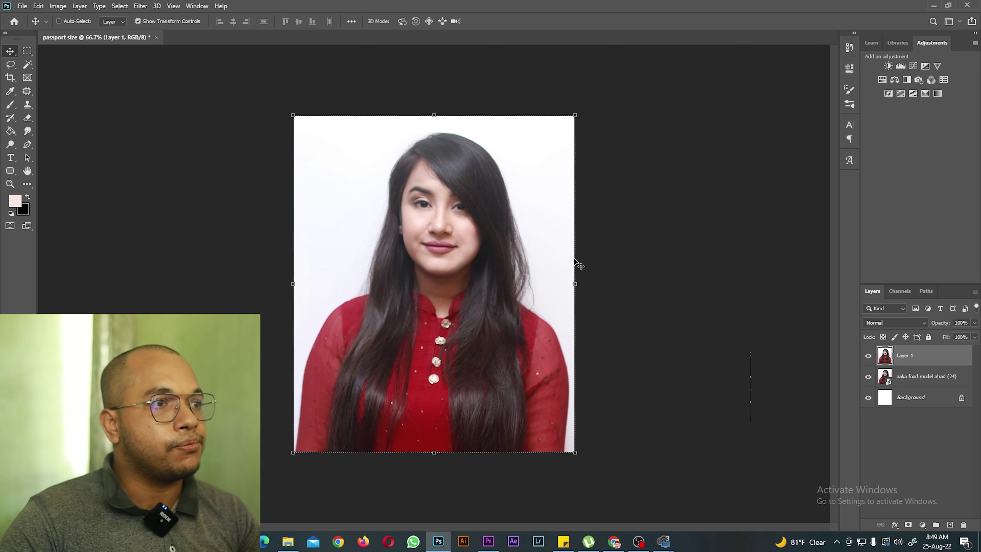
pyautogui.hotkey('ctrl', '-')
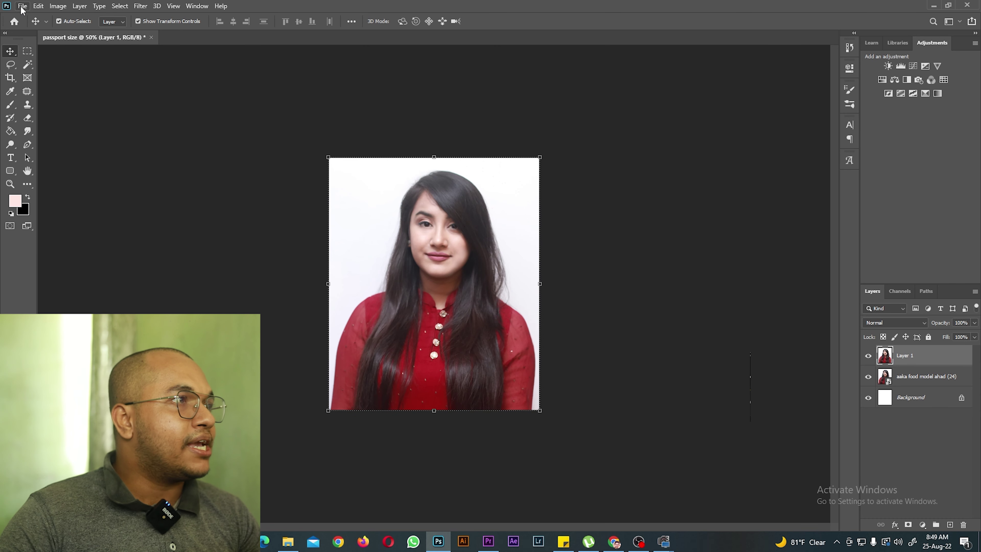
# Create a new blank white document from the A4 preset (210 × 297 mm, 300 ppi)
pyautogui.click(22, 6)
pyautogui.click(27, 17)
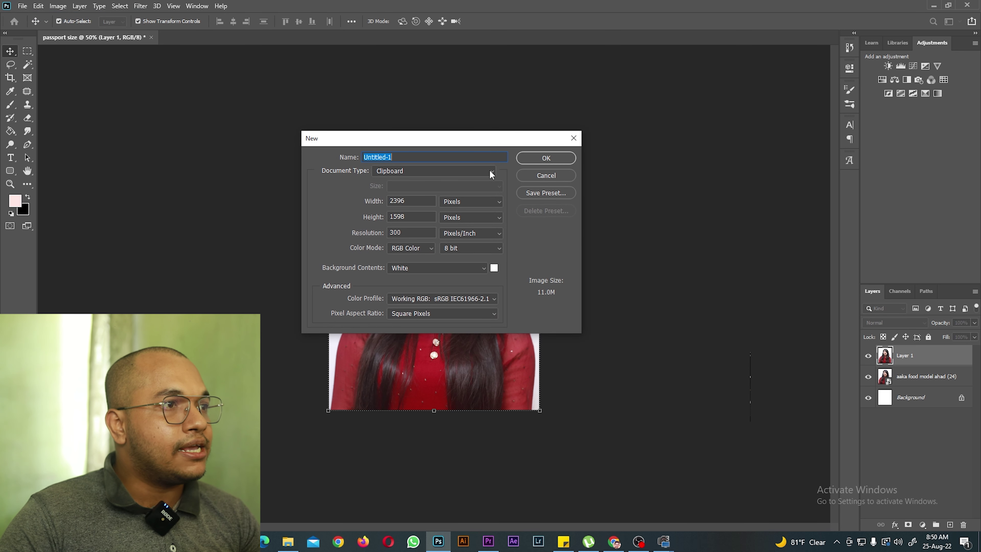
pyautogui.click(383, 173)
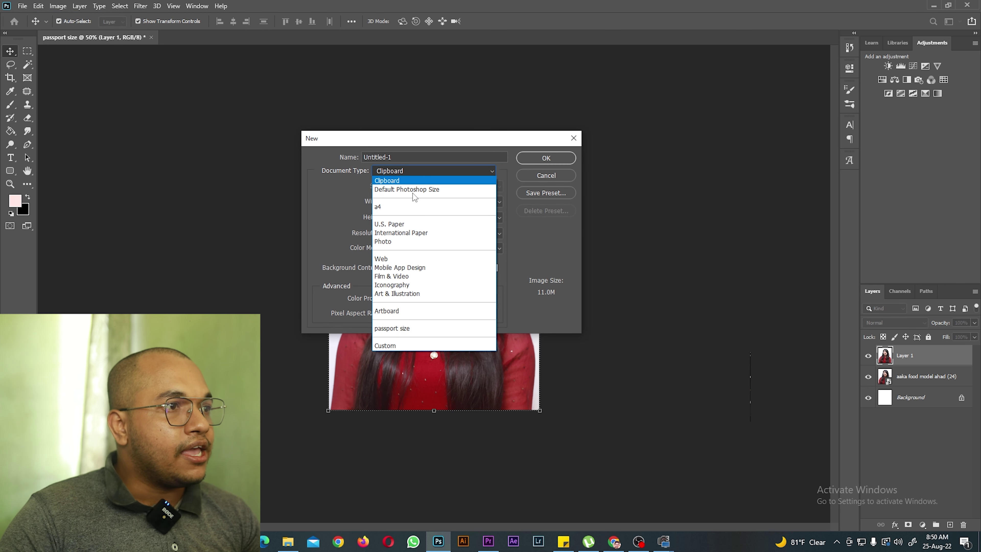
pyautogui.click(412, 207)
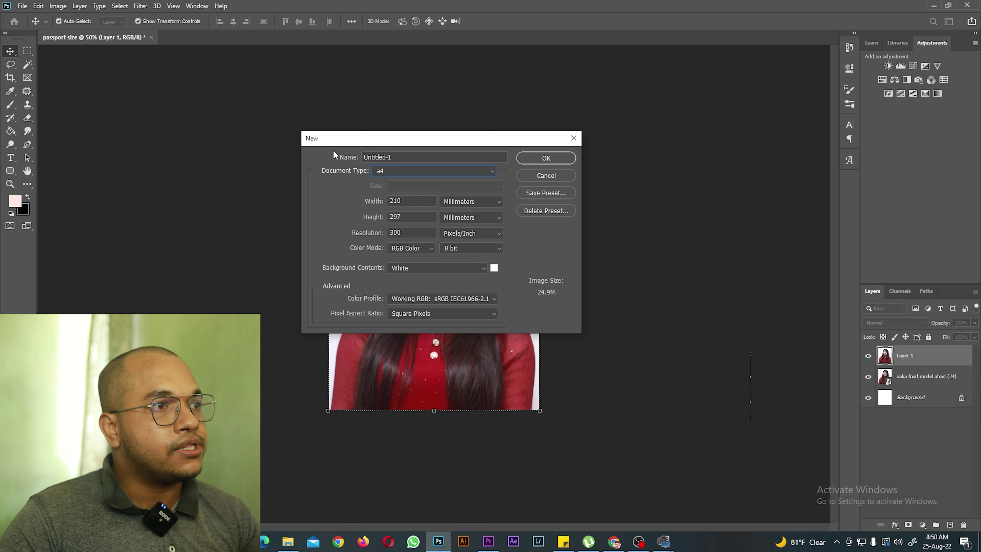
pyautogui.click(553, 158)
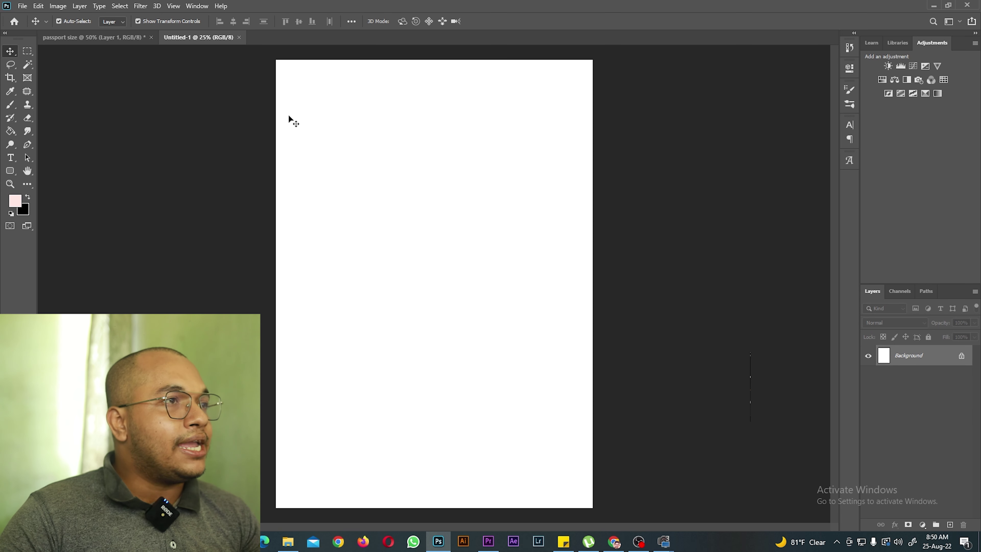
# Switch between the A4 and passport size tabs, ending on the passport photo with the Edit menu showing
pyautogui.click(92, 37)
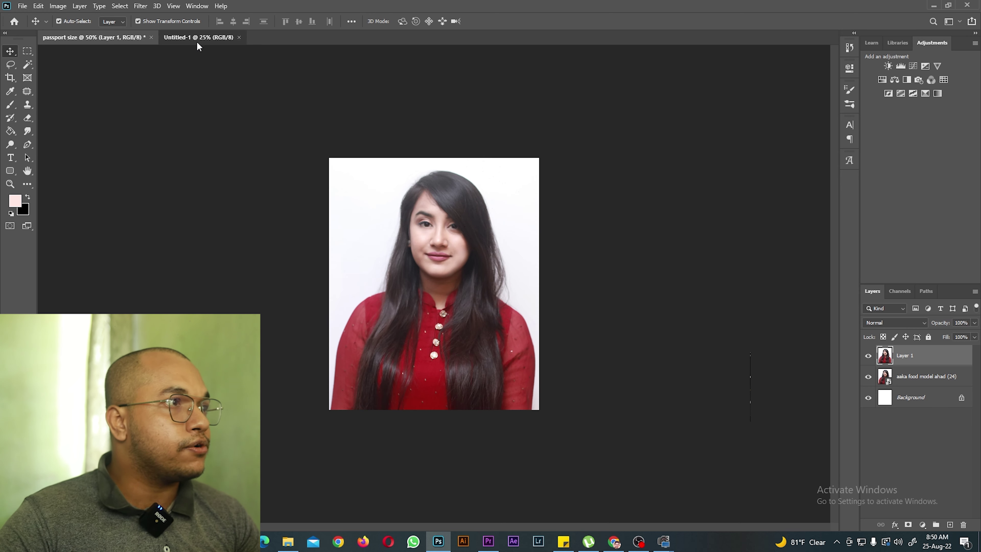
pyautogui.click(197, 42)
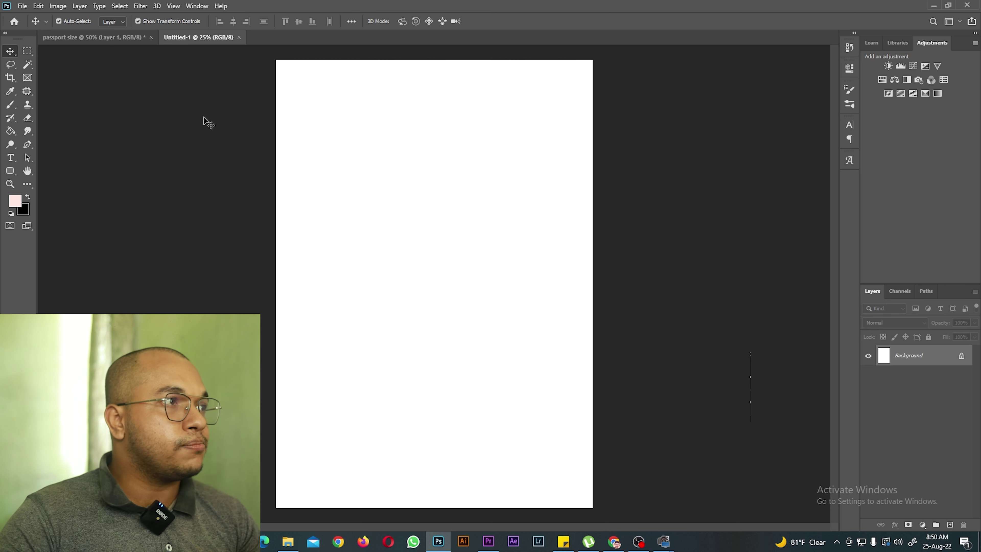
pyautogui.click(100, 36)
pyautogui.click(41, 7)
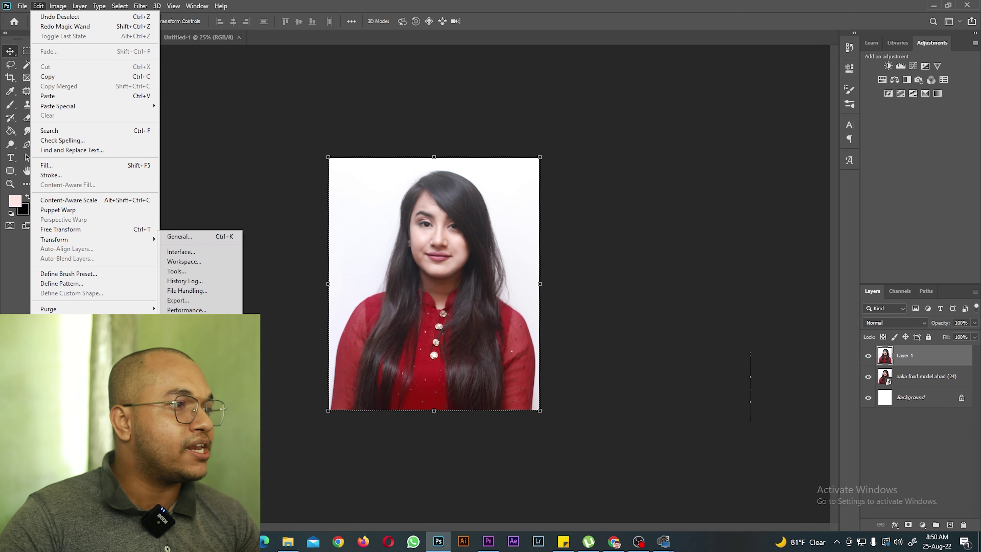
# Uncheck Use Legacy "New Document" Interface in General preferences and confirm
pyautogui.click(183, 236)
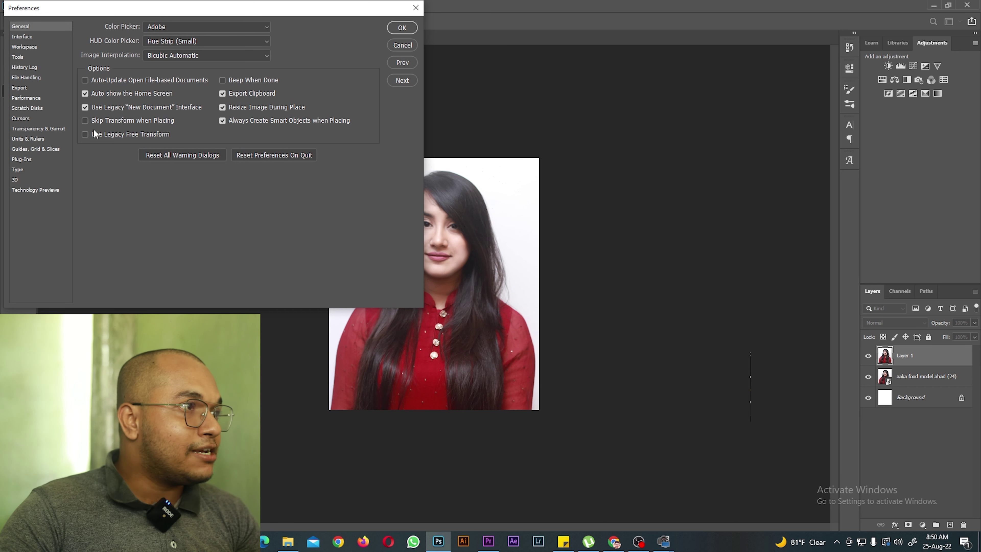
pyautogui.click(85, 107)
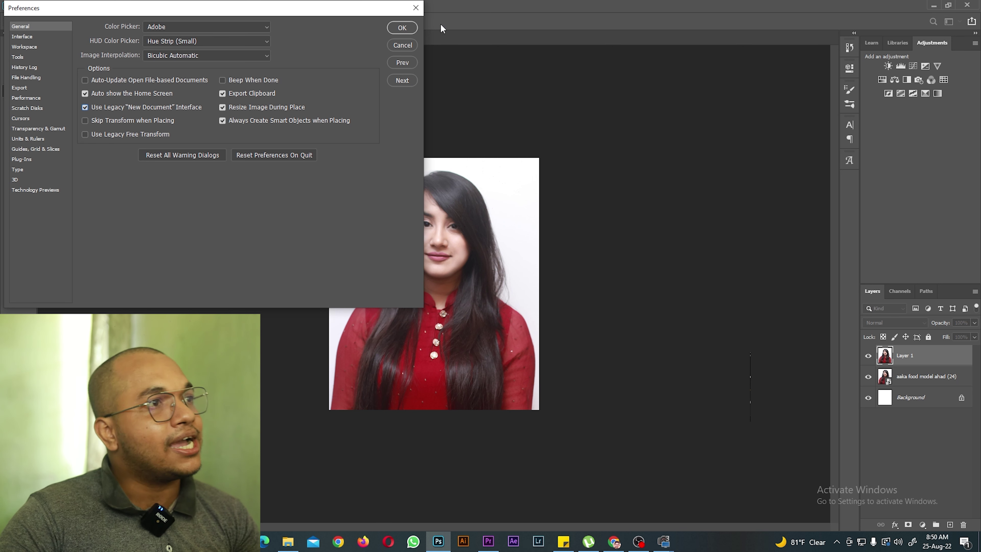
pyautogui.click(411, 29)
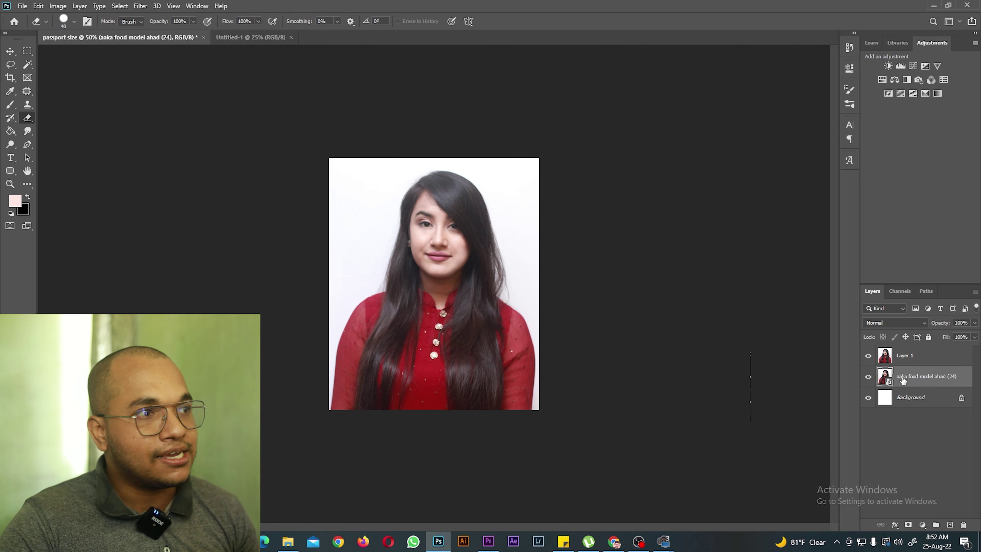
# Shift the original photo layer up and left, then hide Layer 1 to view it
pyautogui.hotkey('ctrl', 't')
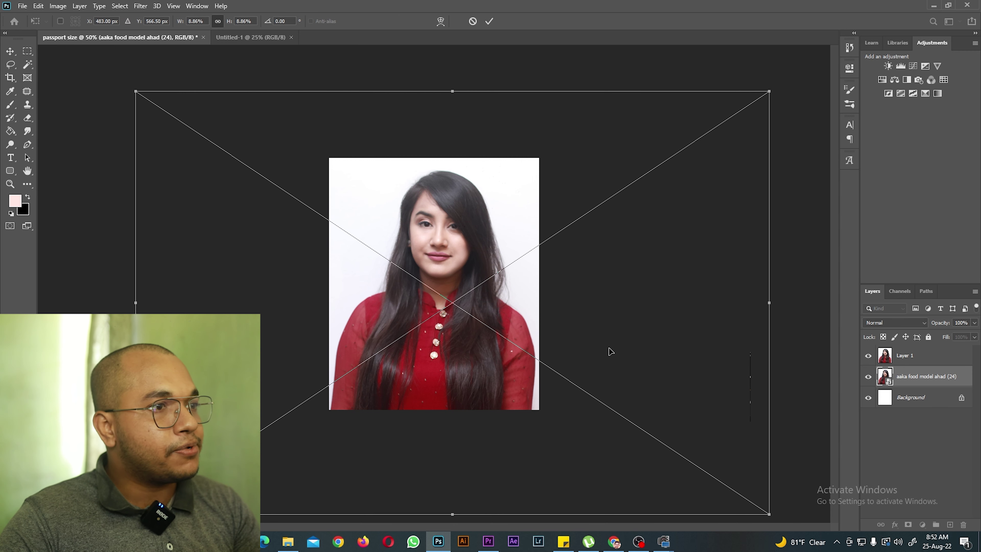
pyautogui.moveTo(646, 361); pyautogui.dragTo(564, 273)
pyautogui.press('Return')
pyautogui.press('e')
pyautogui.click(869, 355)
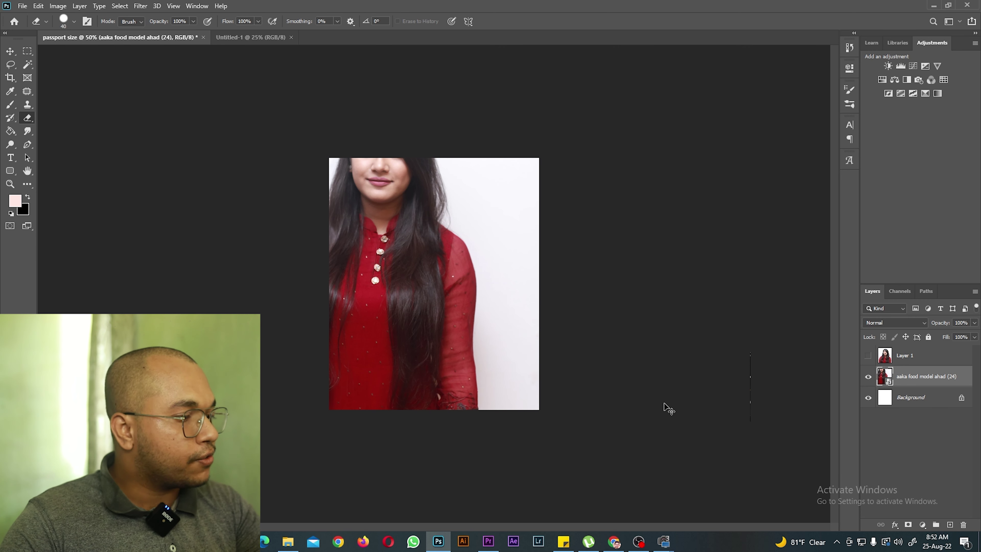
# Move the original layer back down-right, hide it, and make Layer 1 visible and active
pyautogui.hotkey('ctrl', 't')
pyautogui.moveTo(429, 309); pyautogui.dragTo(498, 390)
pyautogui.press('Return')
pyautogui.click(868, 376)
pyautogui.click(869, 355)
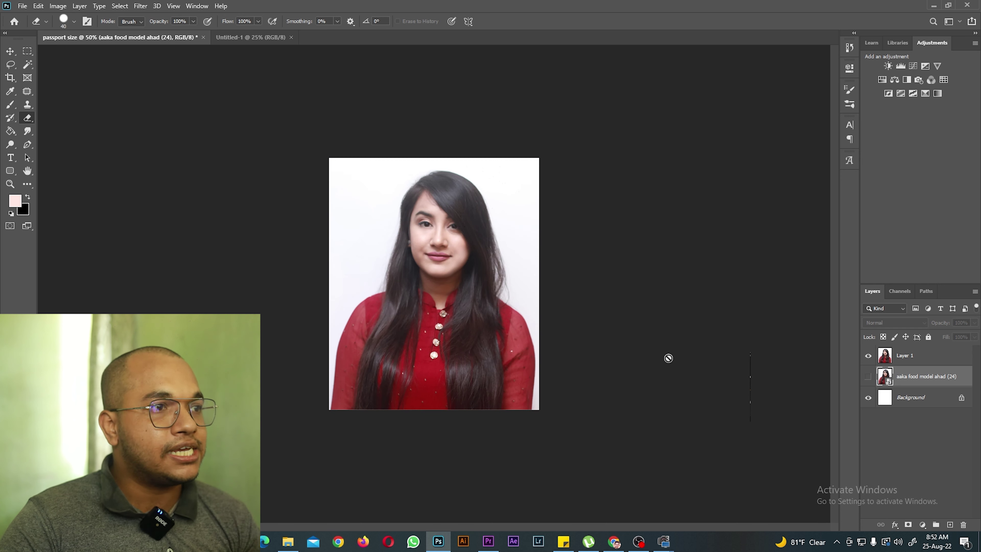
pyautogui.click(905, 360)
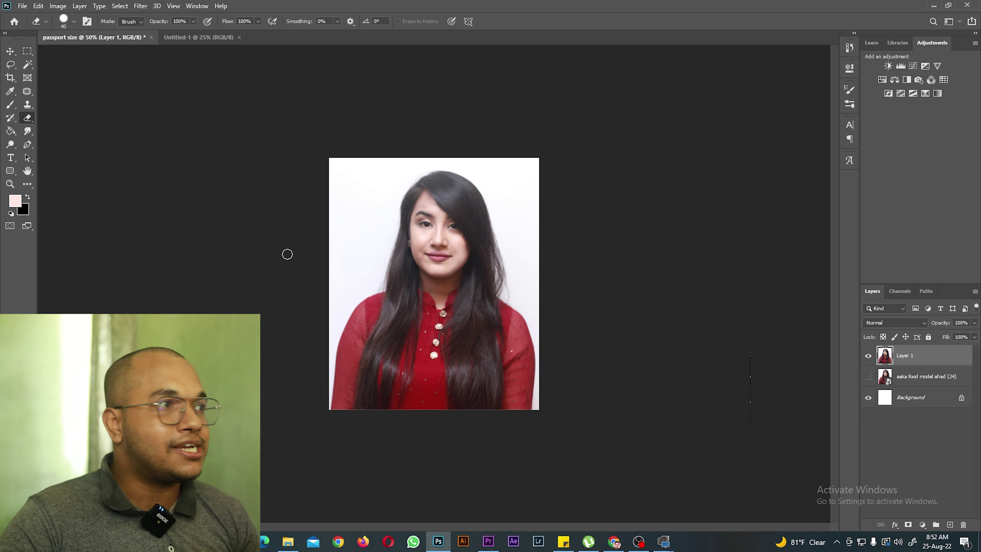
pyautogui.press('m')
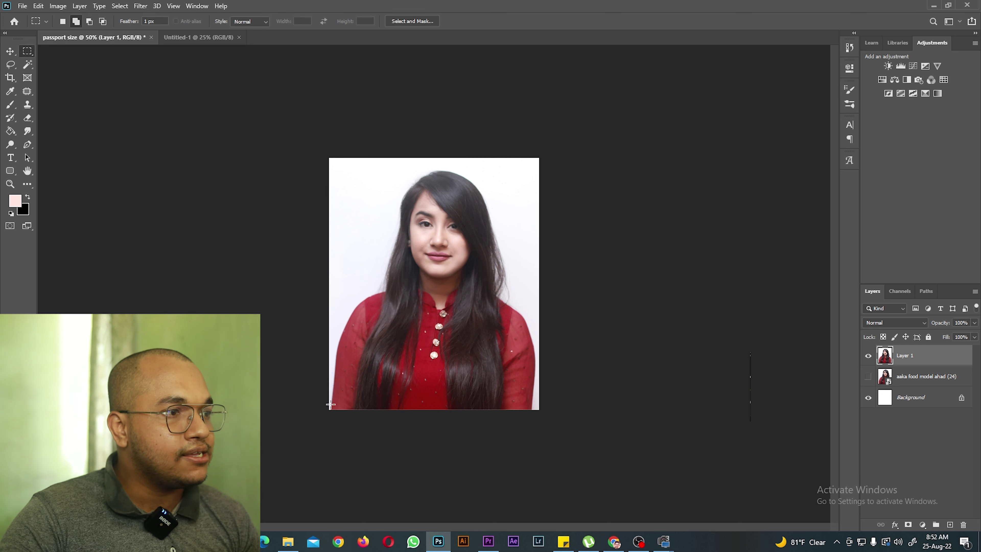
# Clear a thin strip along the portrait's bottom edge to white
pyautogui.moveTo(328, 401); pyautogui.dragTo(551, 410)
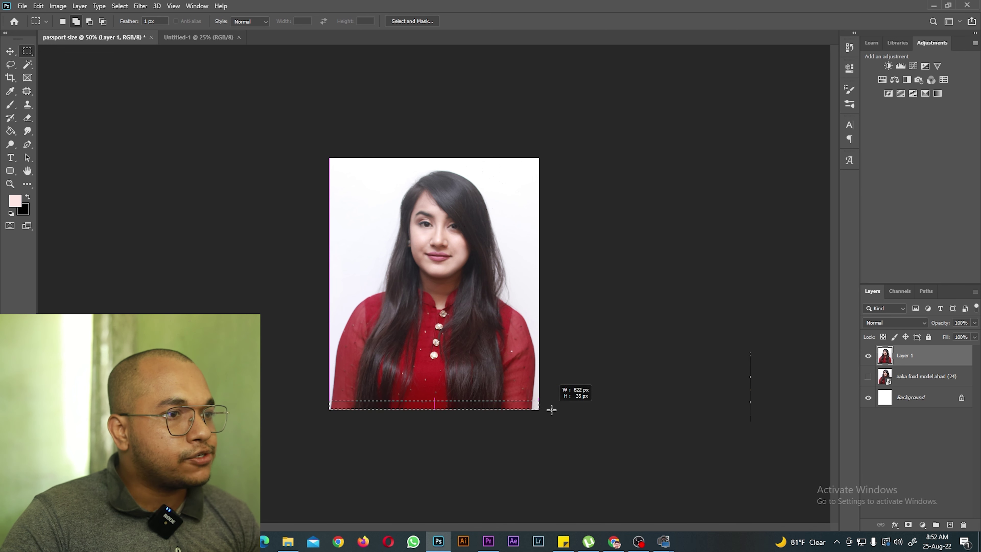
pyautogui.moveTo(551, 410); pyautogui.dragTo(552, 411)
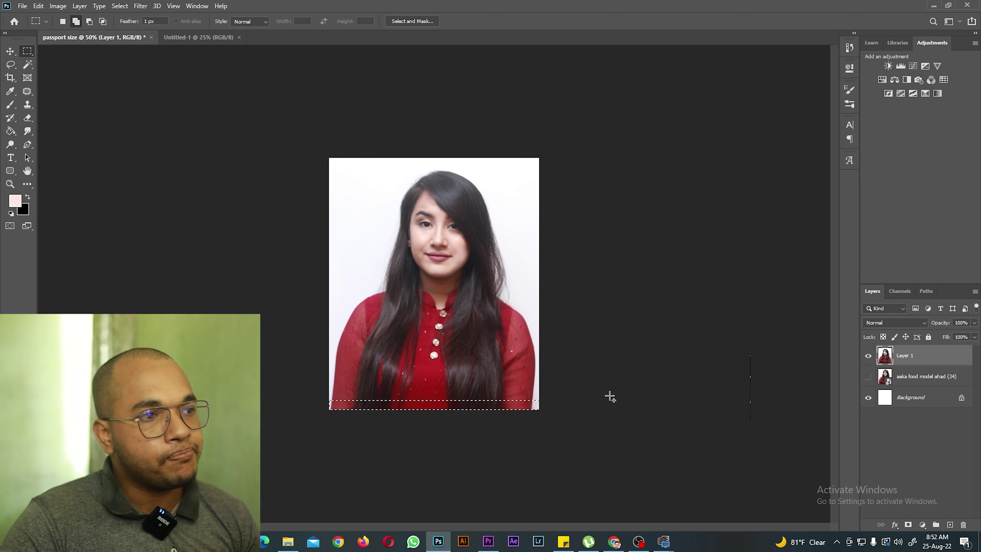
pyautogui.rightClick(30, 53)
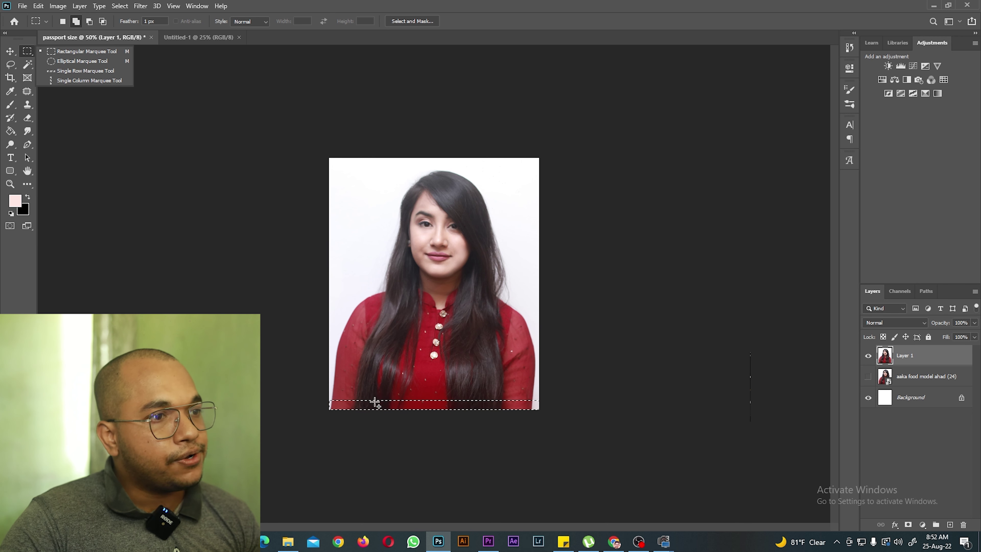
pyautogui.click(460, 423)
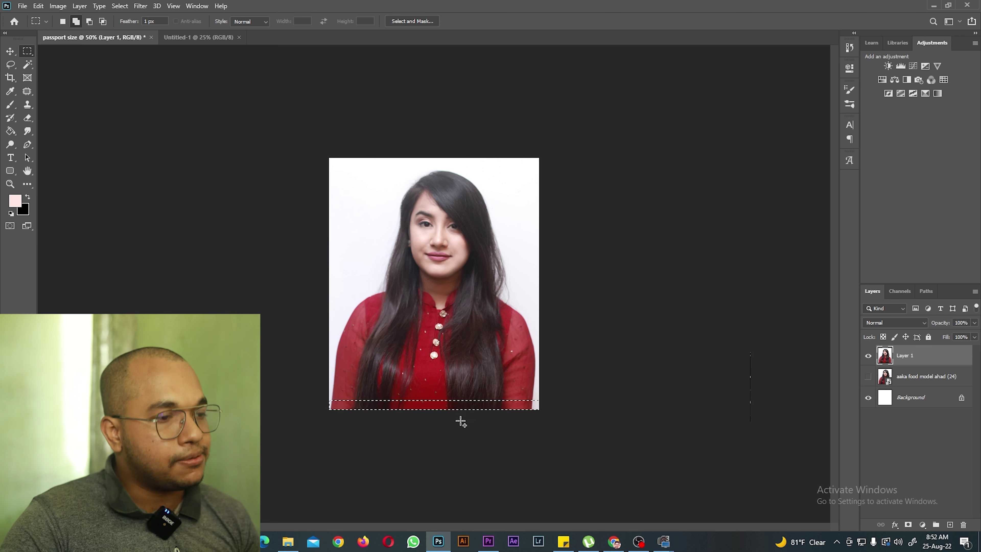
pyautogui.press('Delete')
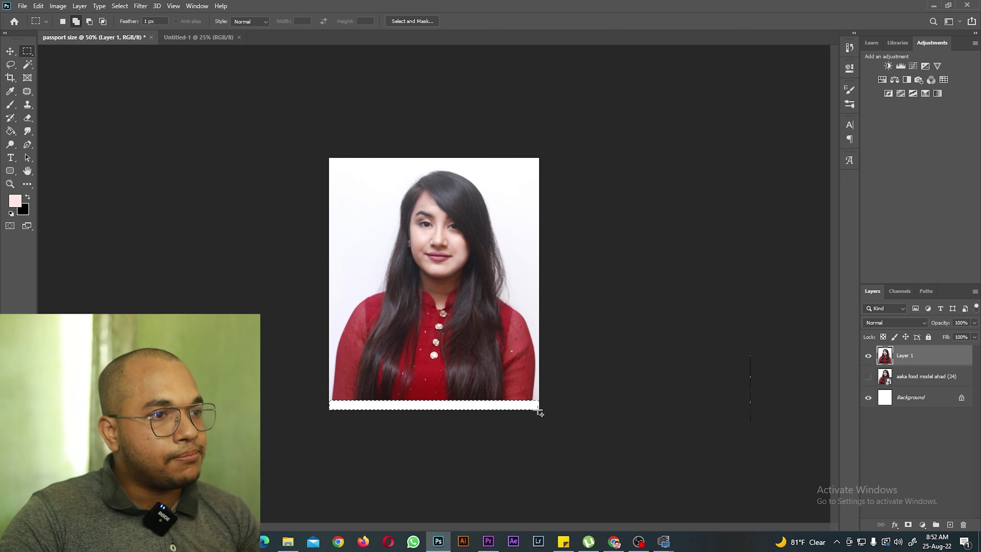
pyautogui.hotkey('ctrl', 'd')
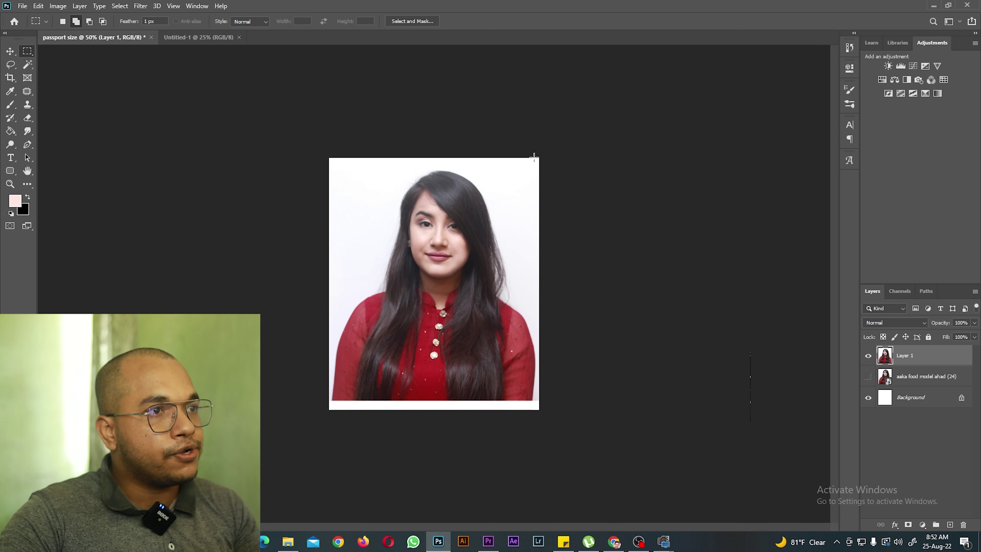
# Select thin strips down the right and left edges and clear them to white
pyautogui.moveTo(532, 158); pyautogui.dragTo(554, 423)
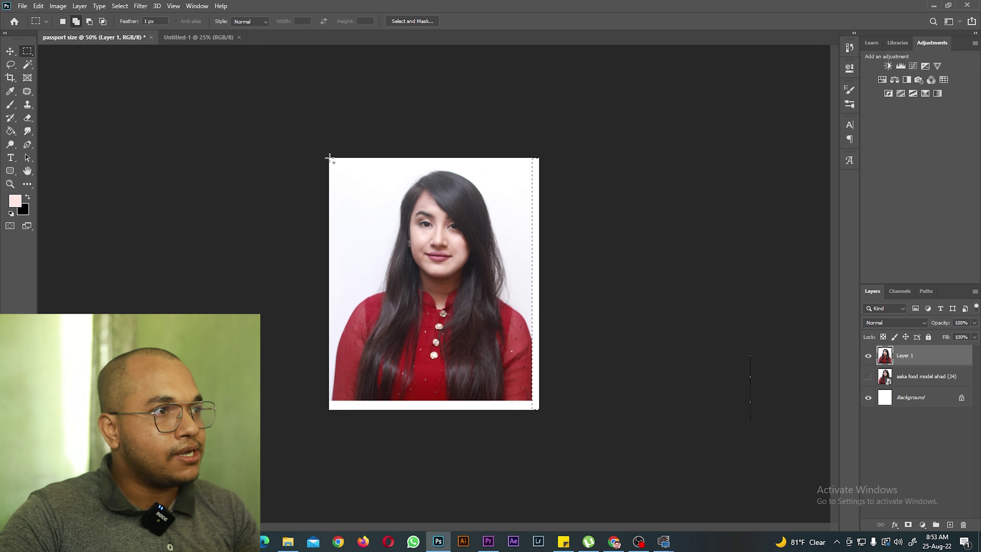
pyautogui.moveTo(329, 158); pyautogui.dragTo(340, 402)
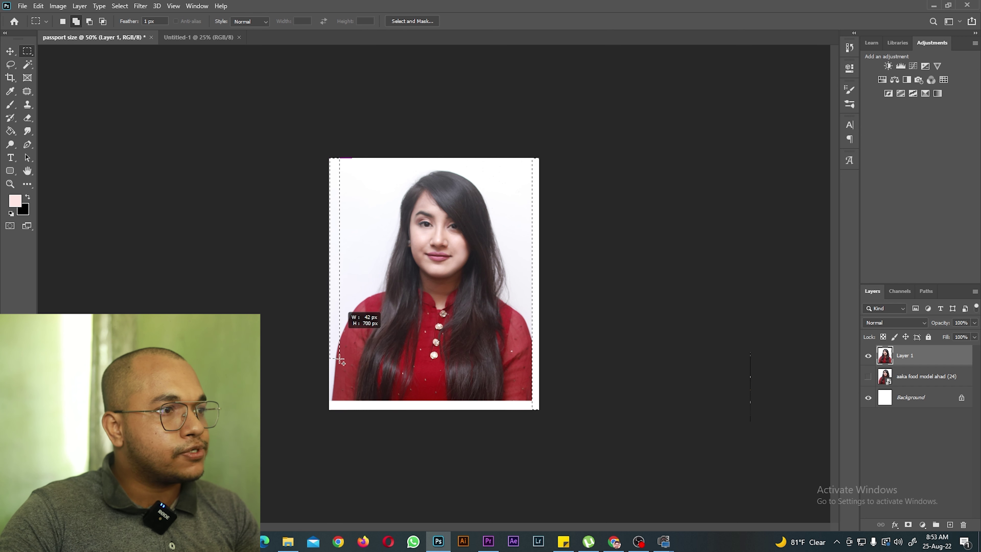
pyautogui.moveTo(340, 401); pyautogui.dragTo(330, 159)
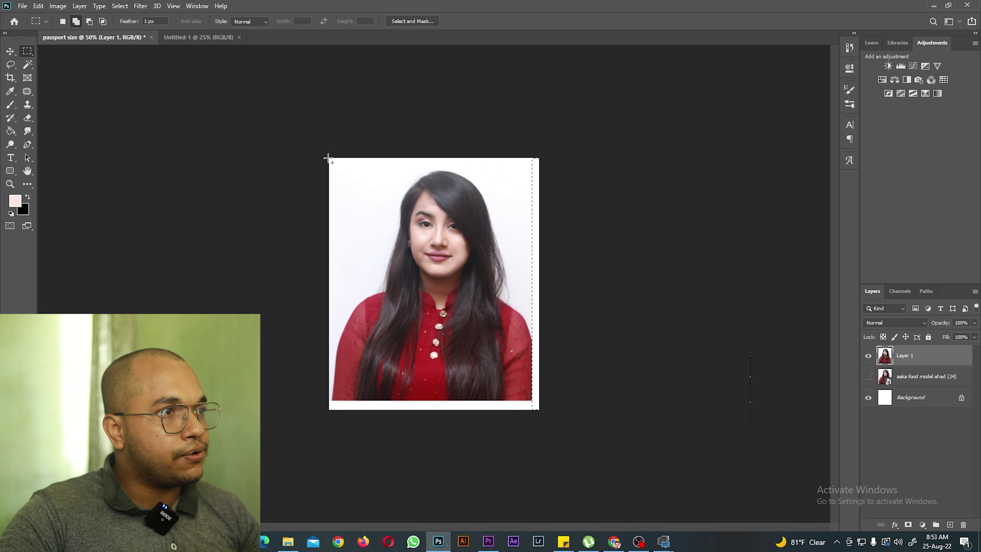
pyautogui.moveTo(329, 159); pyautogui.dragTo(337, 421)
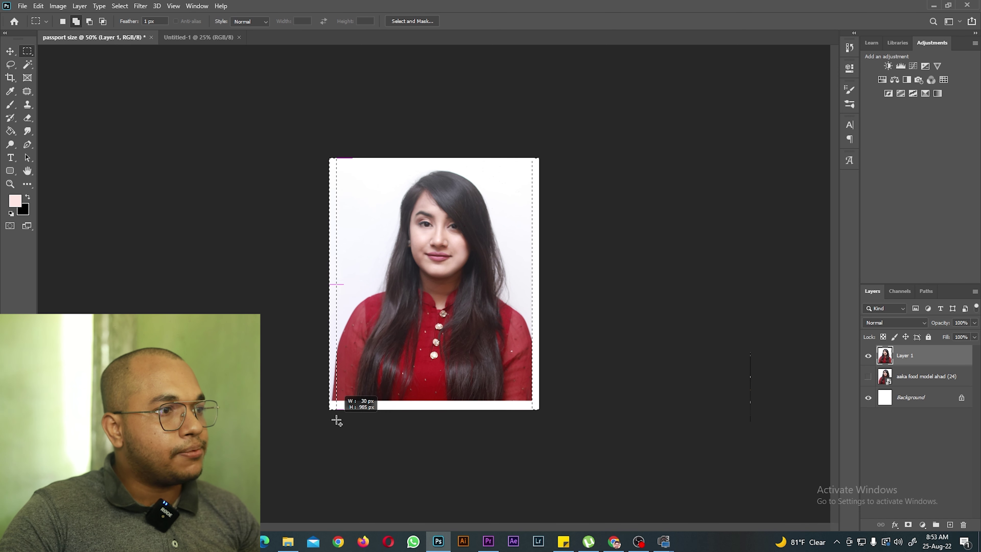
pyautogui.moveTo(337, 417); pyautogui.dragTo(337, 418)
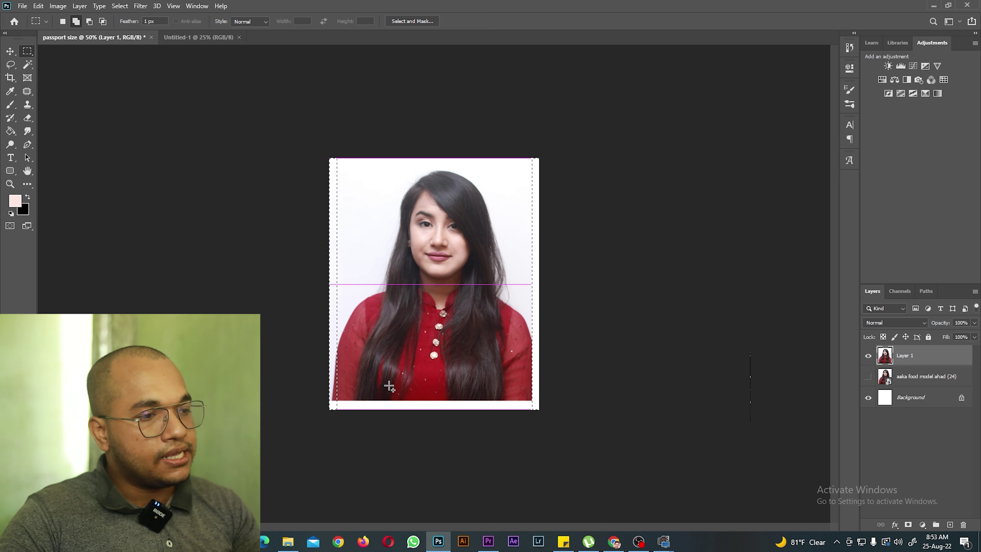
pyautogui.press('Return')
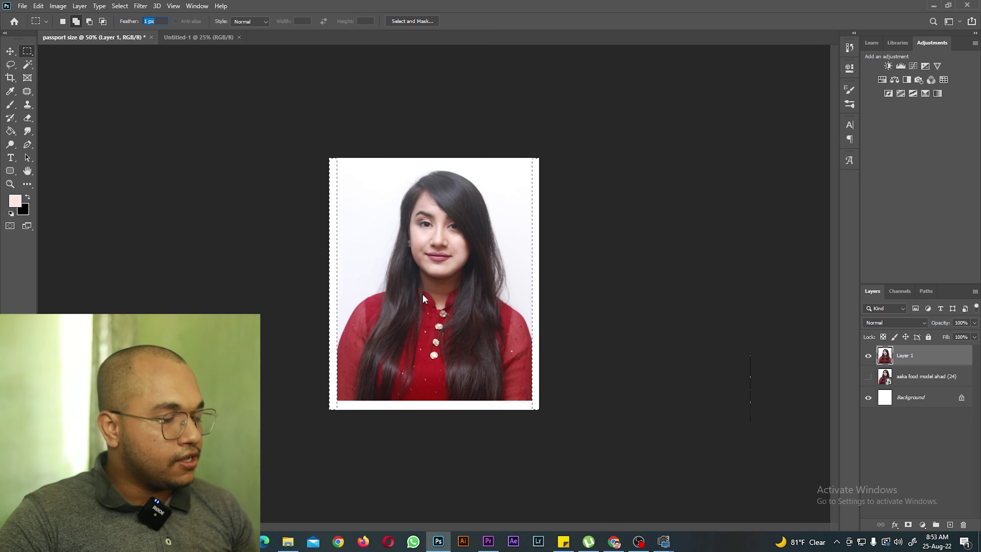
pyautogui.hotkey('ctrl', 'd')
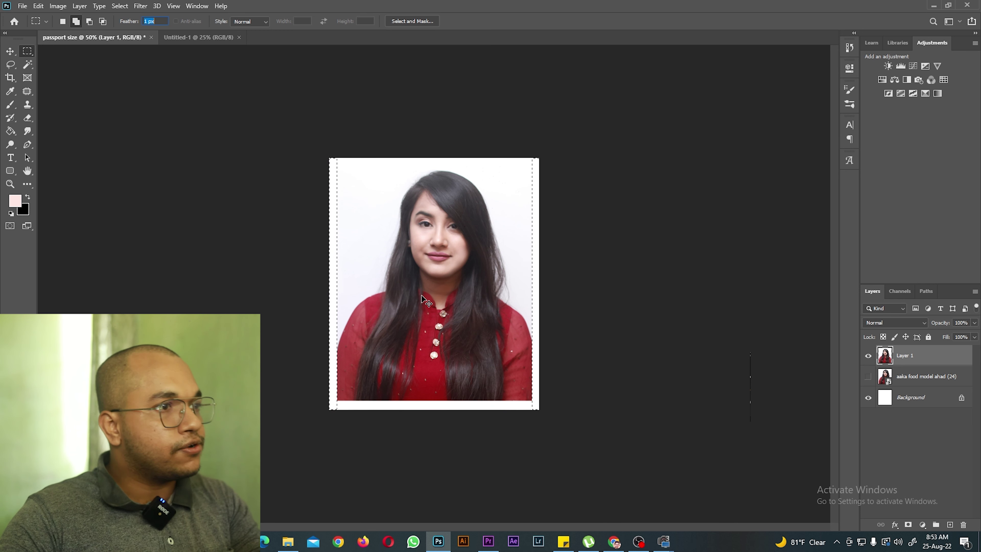
# In add-to-selection mode, select an 814×24 px strip across the top with 1 px feather
pyautogui.click(76, 21)
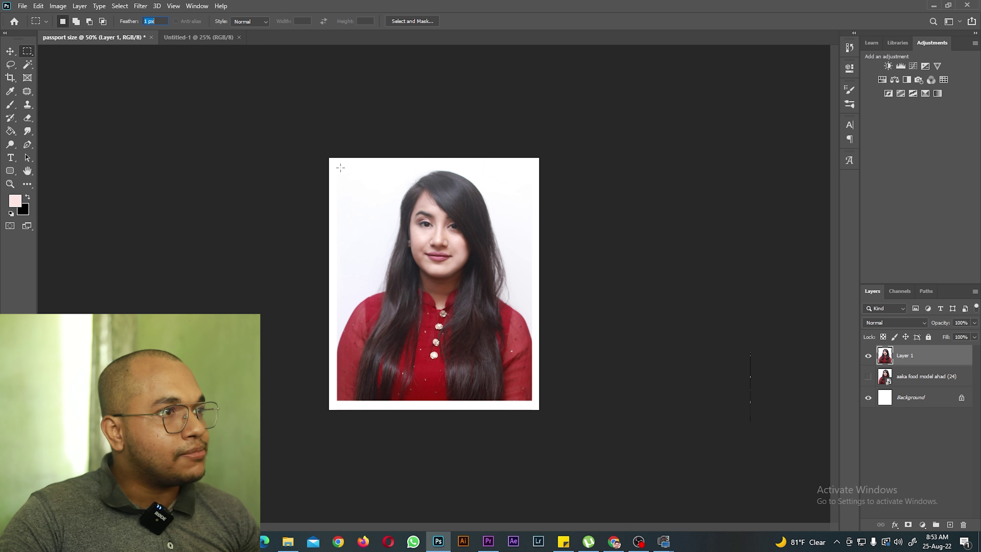
pyautogui.moveTo(329, 157); pyautogui.dragTo(540, 167)
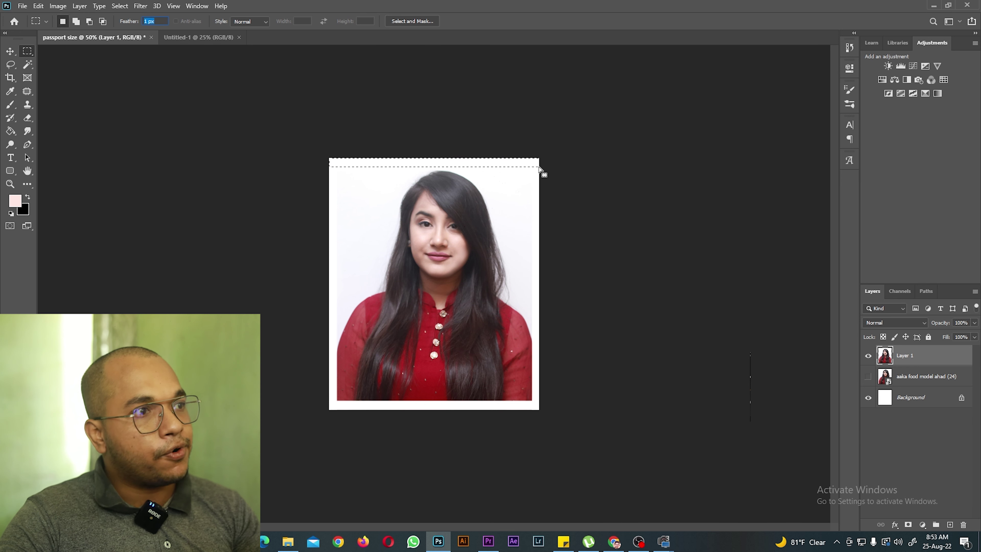
pyautogui.write('1')
pyautogui.press('Return')
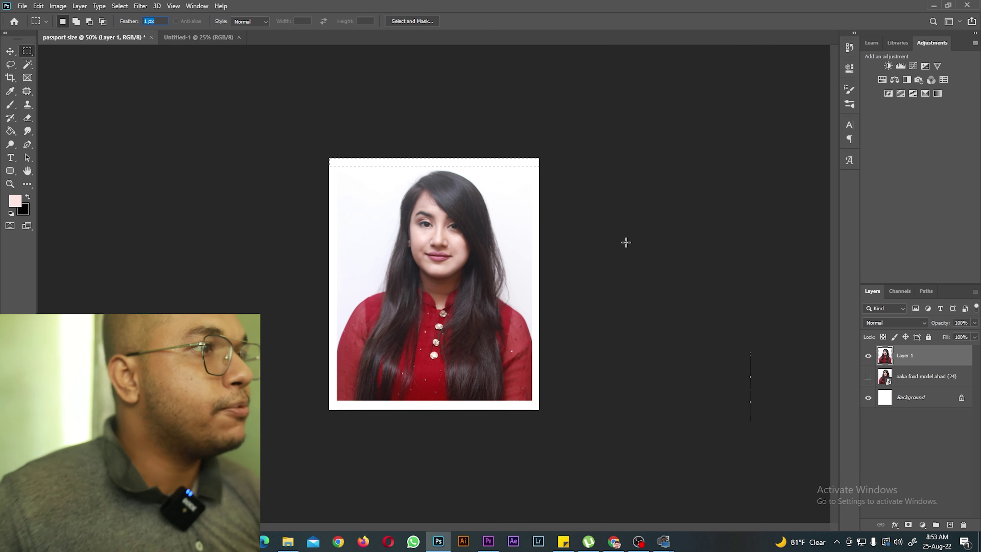
pyautogui.press('v')
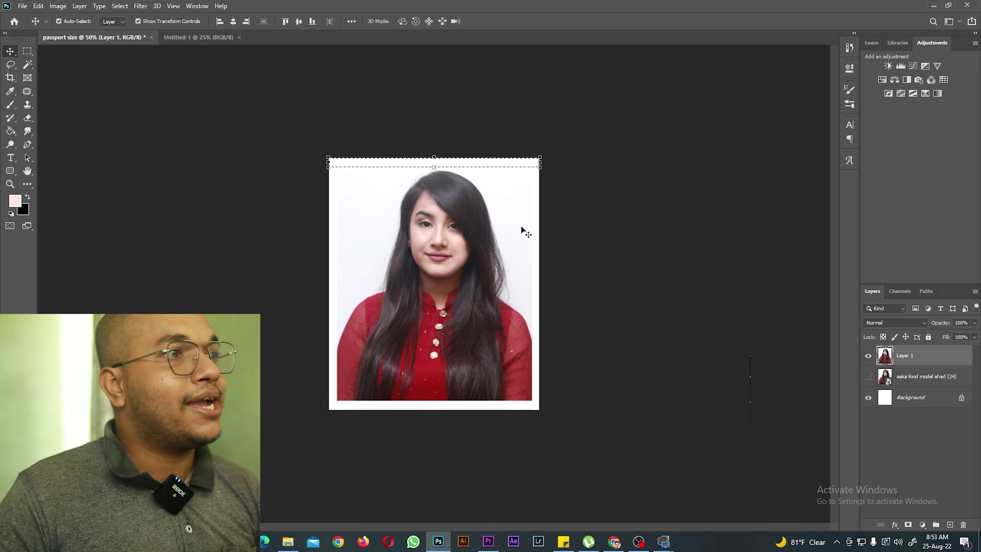
# Deselect the top strip, copy the bordered photo, and start a new 1656 × 1982 px Clipboard document
pyautogui.press('ctrl')
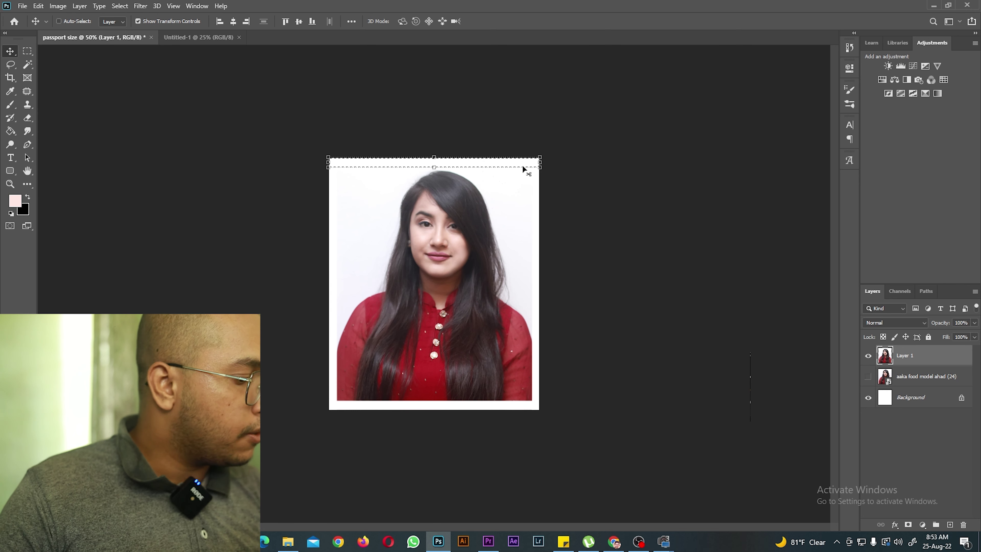
pyautogui.hotkey('ctrl', 'd')
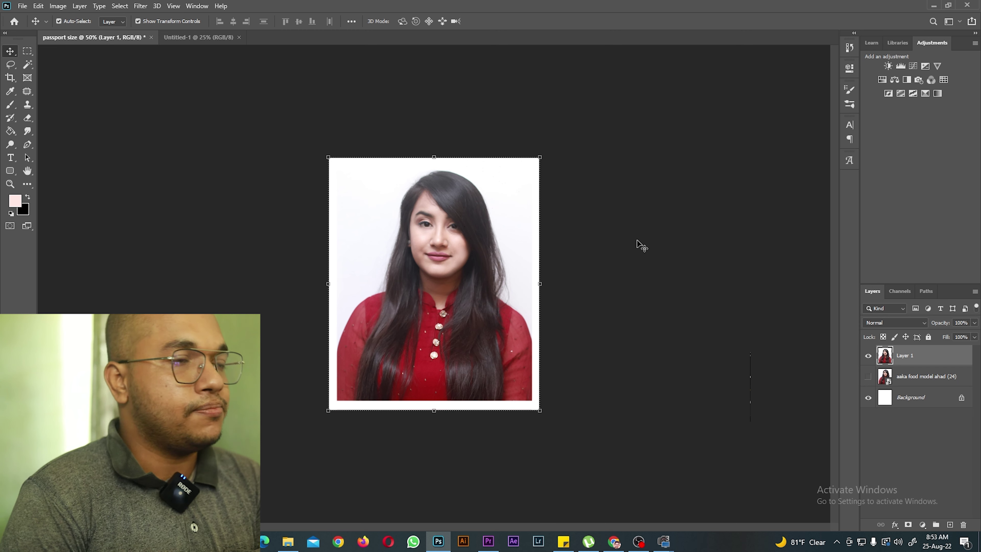
pyautogui.click(59, 21)
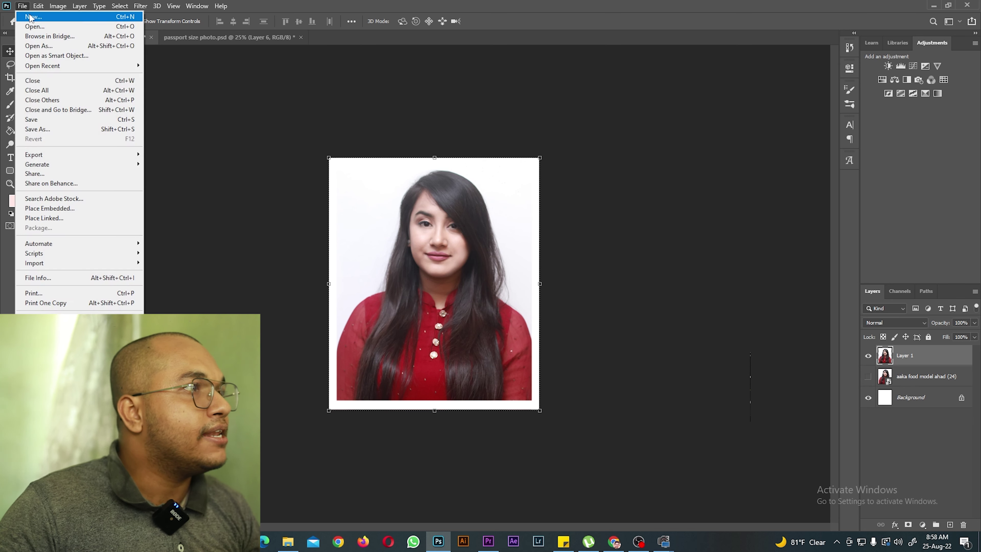
pyautogui.click(33, 17)
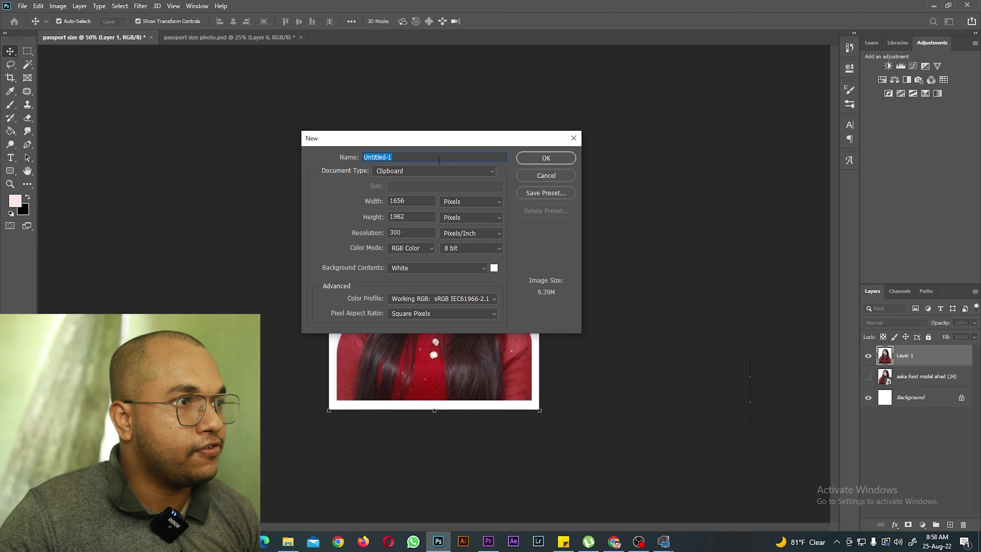
# Try a width of 2.5, dismiss the integer-required warning, and switch units to inches
pyautogui.click(416, 199)
pyautogui.doubleClick(417, 199)
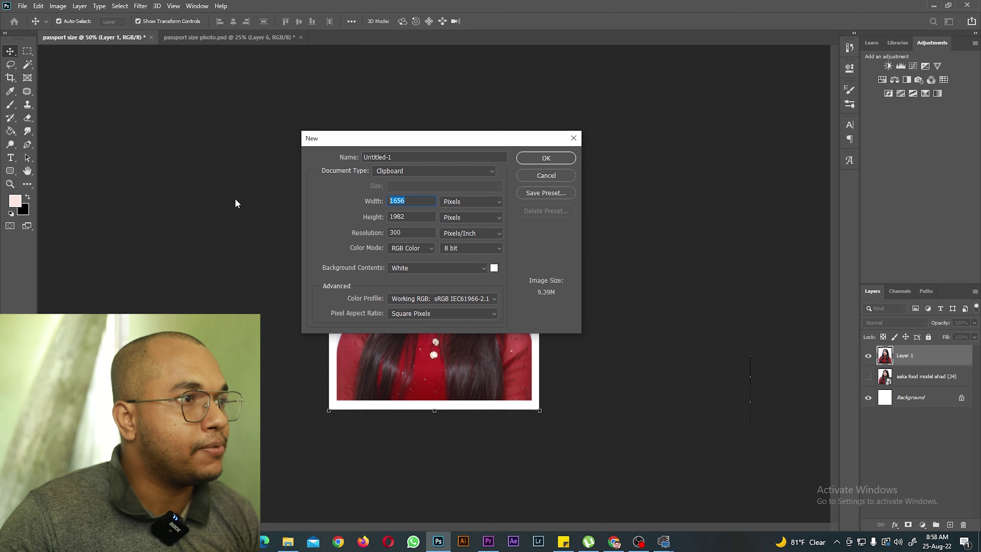
pyautogui.write('2.5')
pyautogui.click(456, 202)
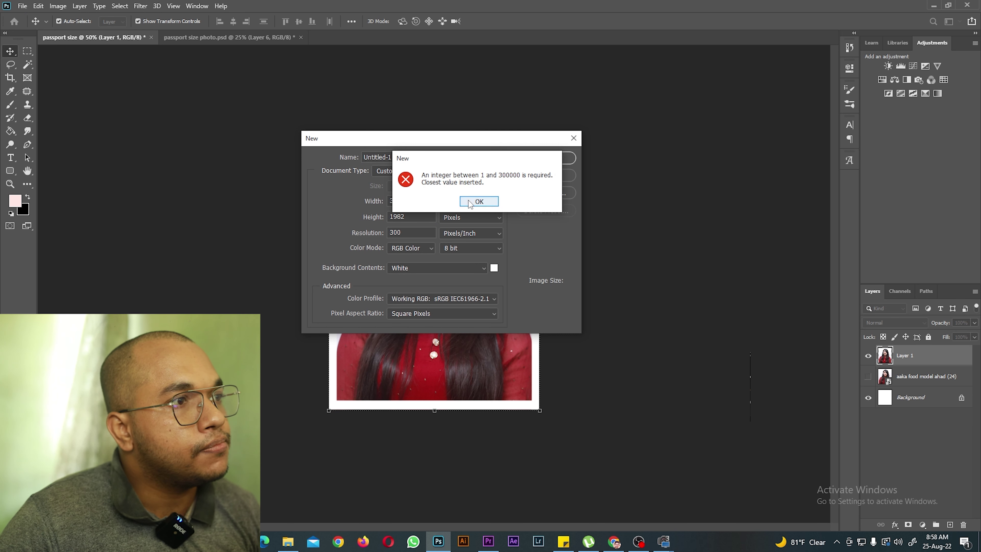
pyautogui.click(462, 200)
pyautogui.click(464, 199)
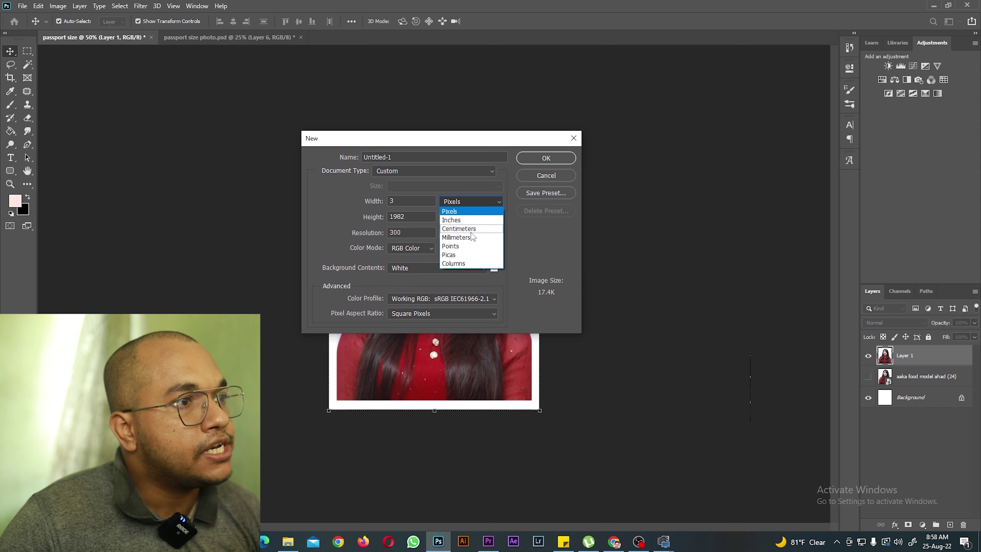
pyautogui.click(449, 221)
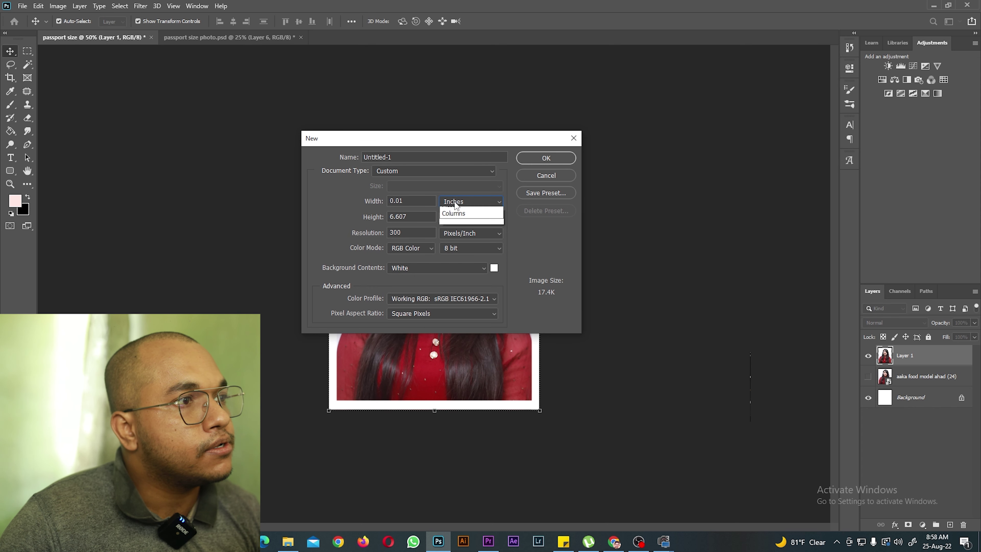
# Switch units to centimetres and enter width 2.5 and height 3
pyautogui.click(471, 201)
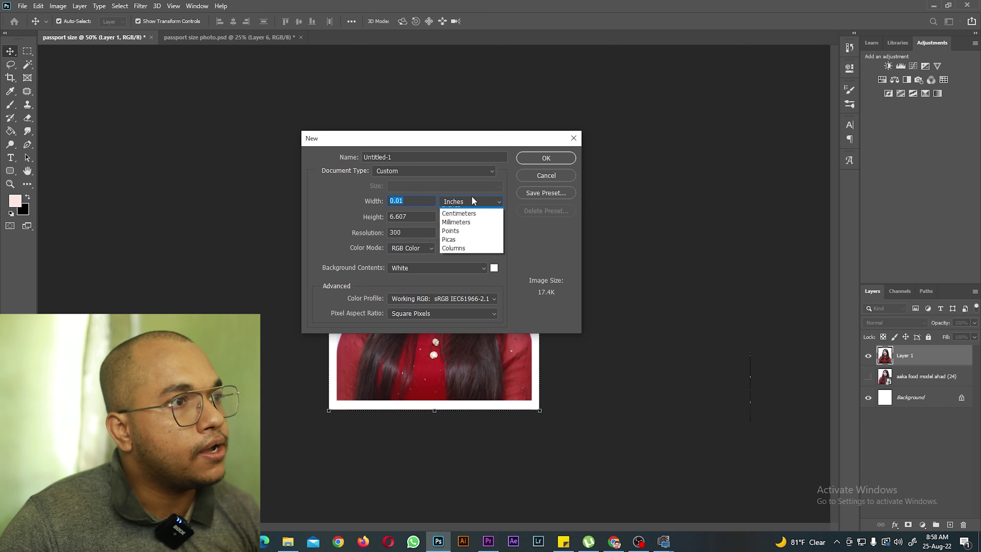
pyautogui.click(469, 226)
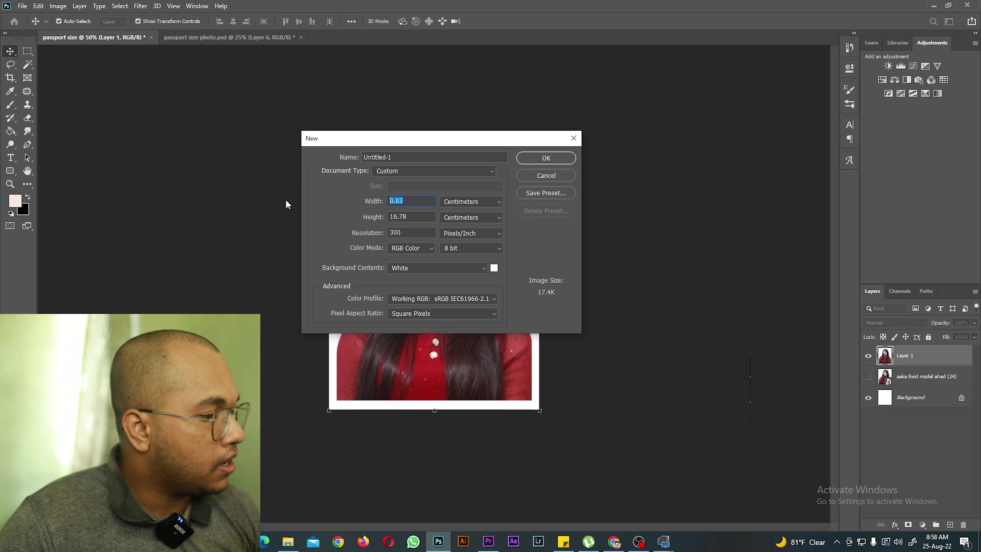
pyautogui.write('2.5')
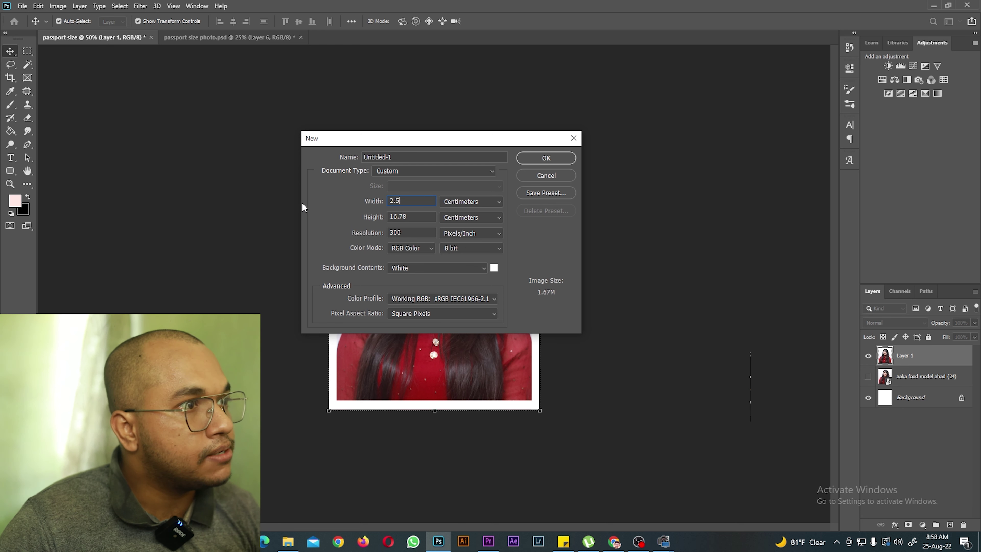
pyautogui.doubleClick(409, 216)
pyautogui.write('3')
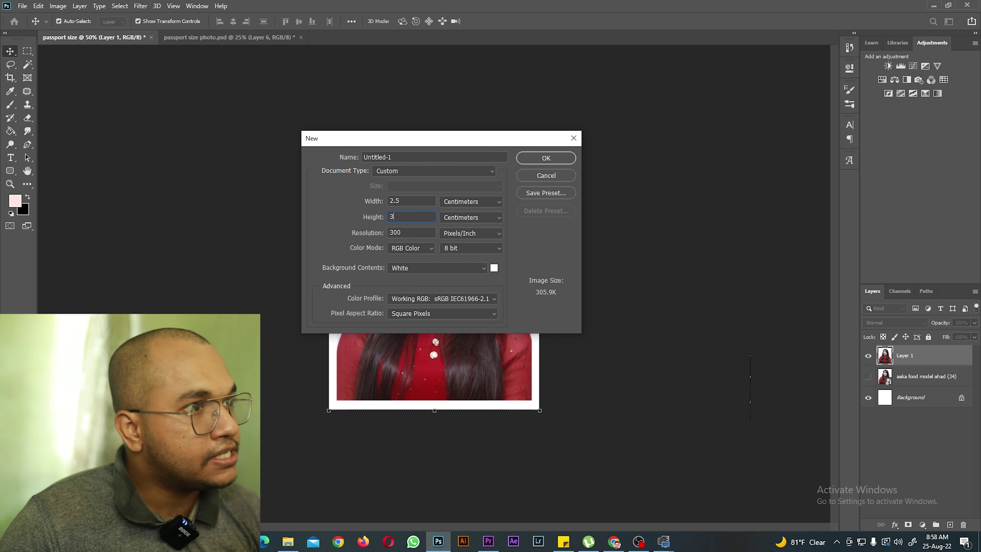
# Create the 2.5 × 3 cm document and drag the bordered photo layer into it
pyautogui.click(539, 158)
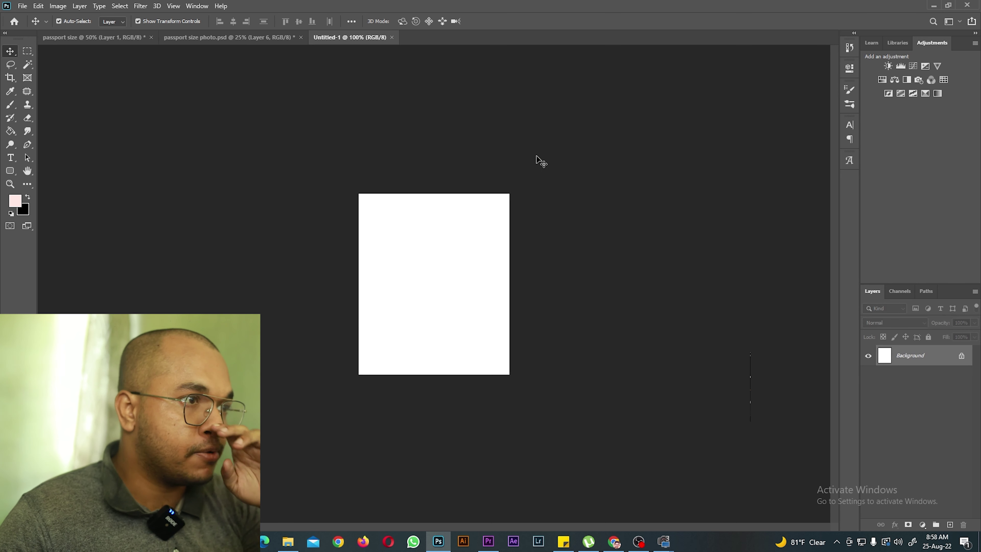
pyautogui.click(110, 42)
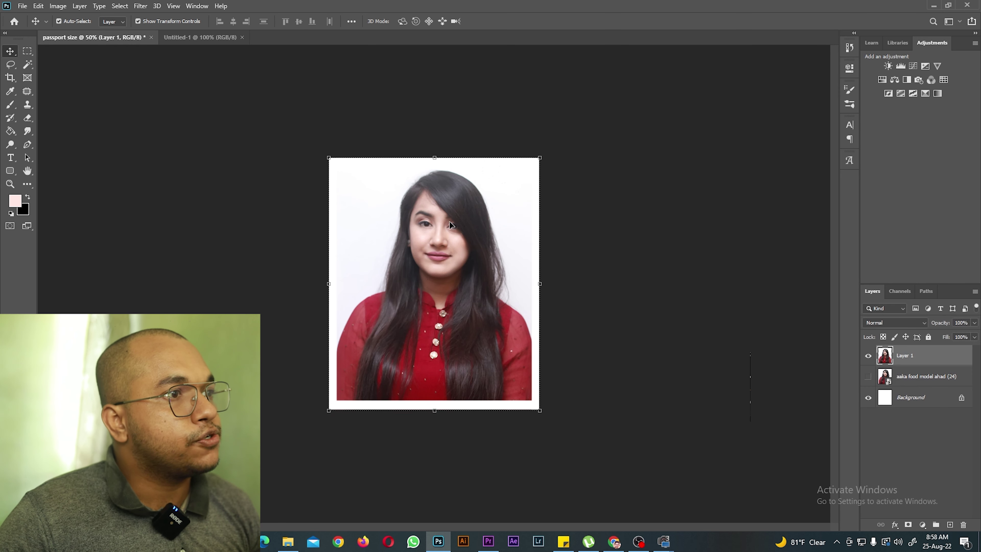
pyautogui.press('ctrl')
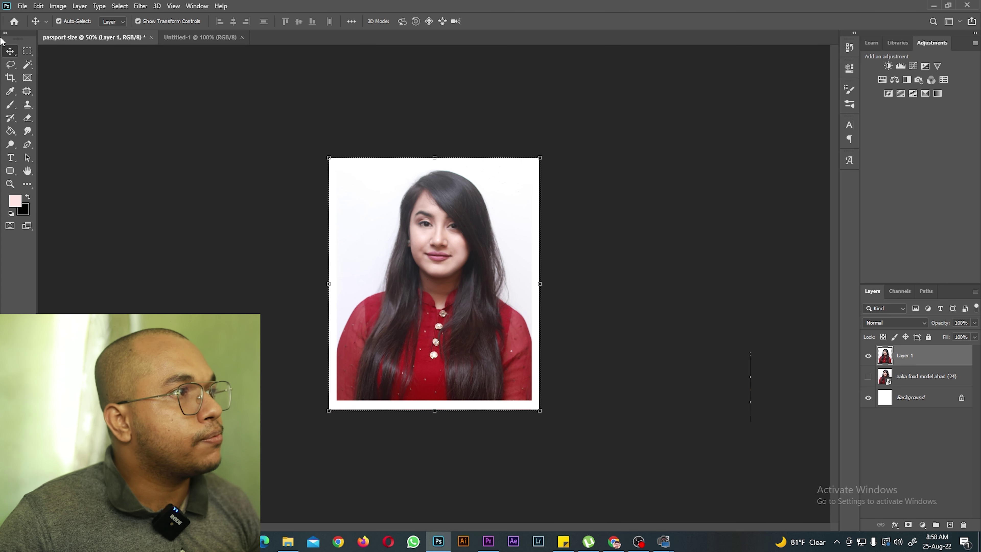
pyautogui.moveTo(259, 54)
pyautogui.mouseDown()
pyautogui.moveTo(393, 224)
pyautogui.moveTo(425, 249)
pyautogui.moveTo(342, 214)
pyautogui.mouseUp()
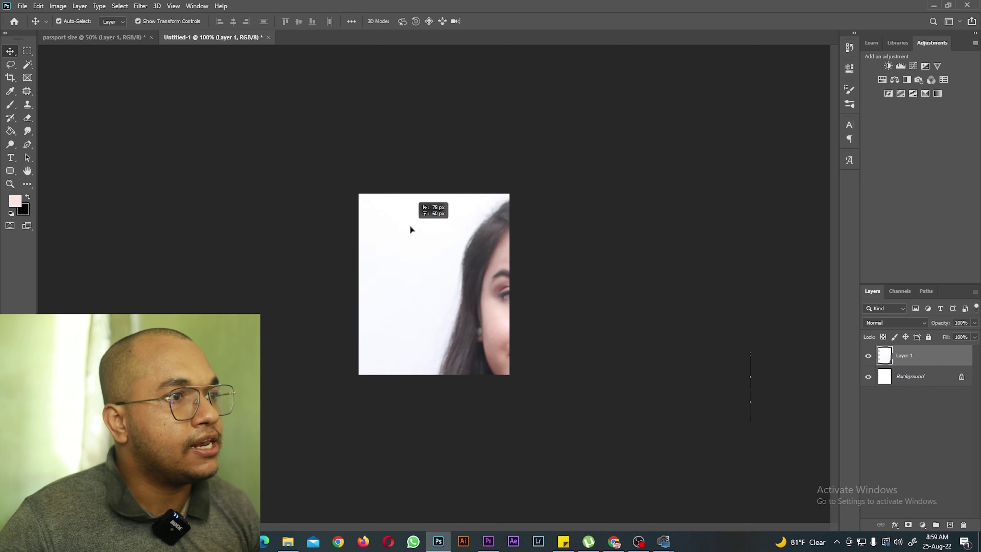
# Free-transform the placed photo down to 35.85% so it fills the canvas
pyautogui.hotkey('ctrl', 't')
pyautogui.moveTo(275, 154)
pyautogui.mouseDown()
pyautogui.moveTo(406, 253)
pyautogui.moveTo(305, 112)
pyautogui.moveTo(433, 286)
pyautogui.mouseUp()
pyautogui.moveTo(514, 348); pyautogui.dragTo(433, 243)
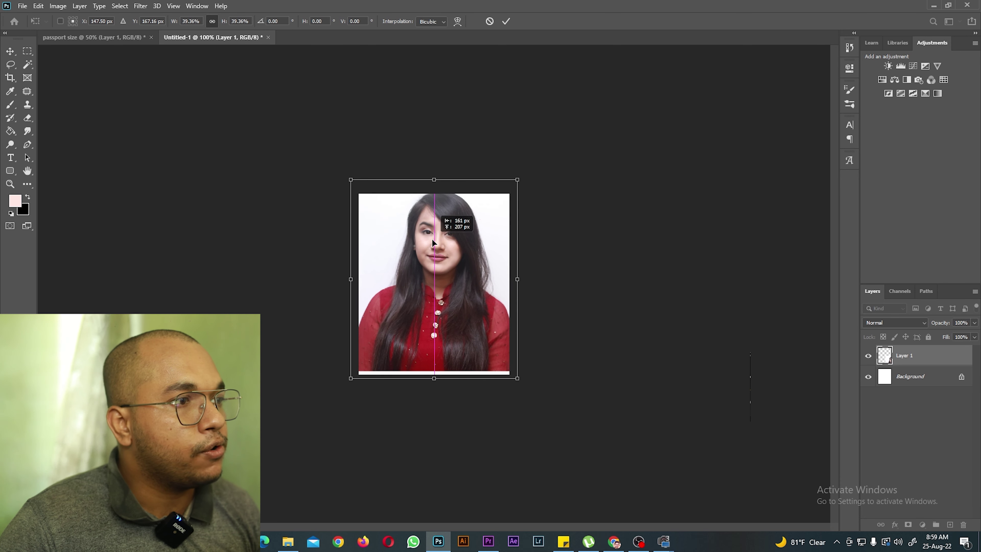
pyautogui.moveTo(350, 184); pyautogui.dragTo(360, 196)
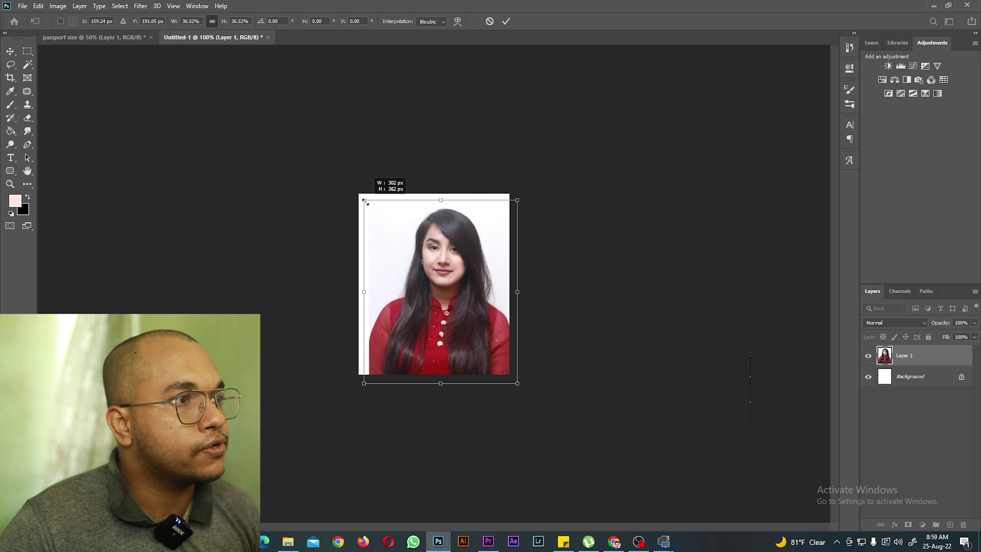
pyautogui.moveTo(429, 241); pyautogui.dragTo(429, 237)
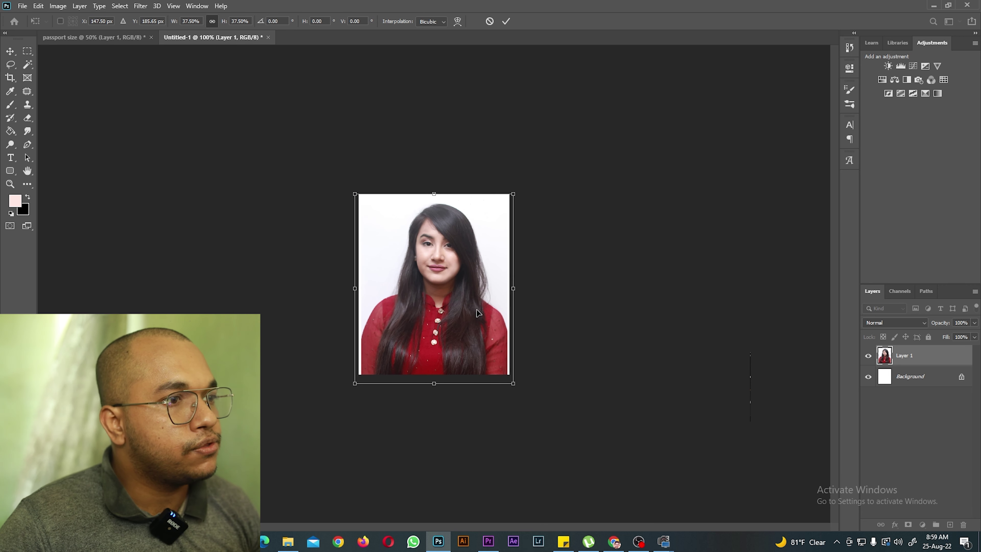
pyautogui.moveTo(515, 387); pyautogui.dragTo(510, 377)
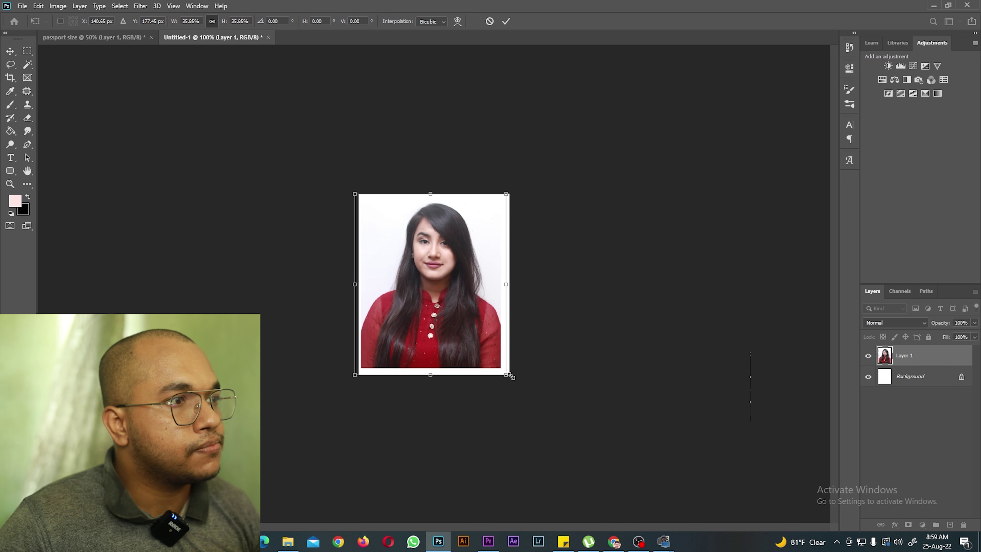
pyautogui.moveTo(416, 311); pyautogui.dragTo(417, 317)
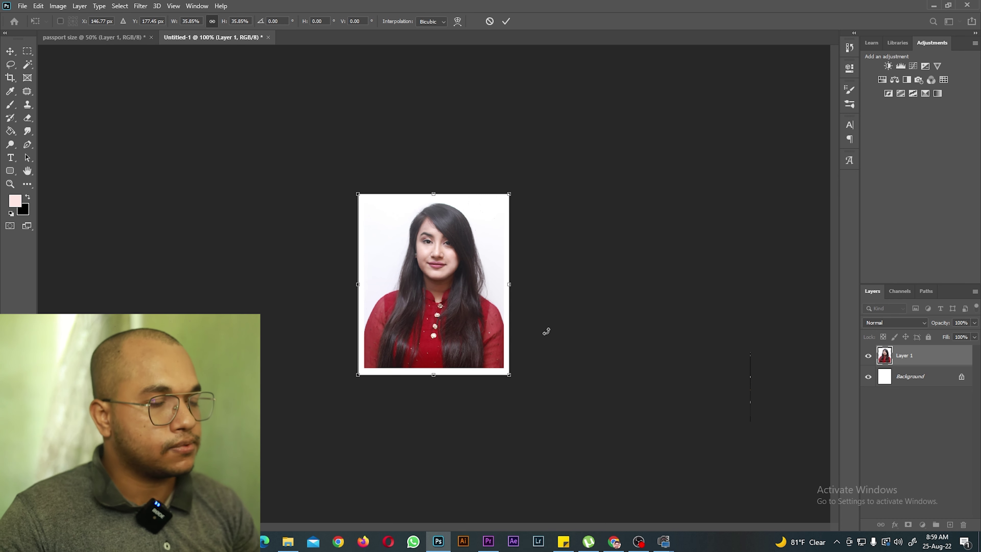
pyautogui.press('Return')
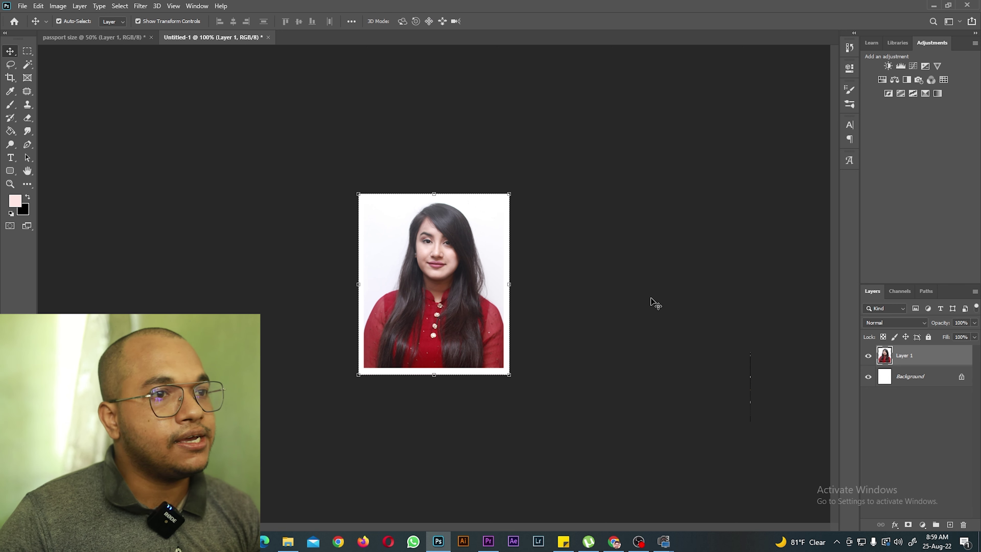
pyautogui.click(726, 305)
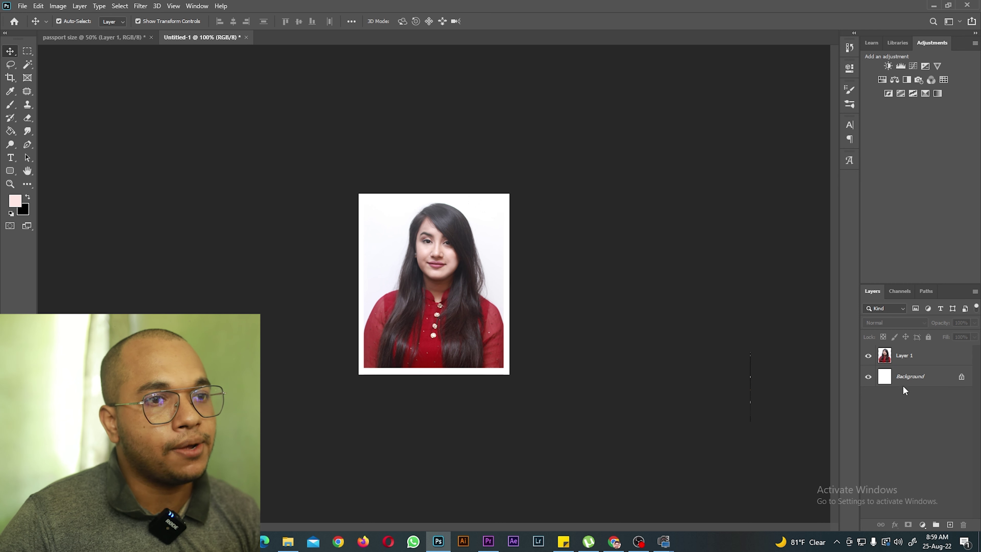
# Convert the background to Layer 0 and merge it with the photo into a bordered Layer 1
pyautogui.doubleClick(911, 377)
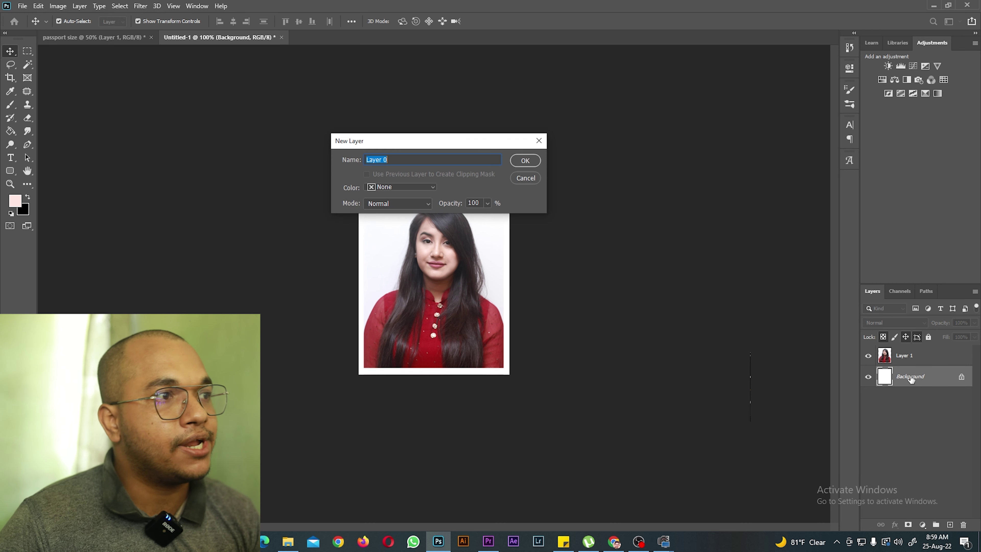
pyautogui.click(526, 161)
pyautogui.click(914, 413)
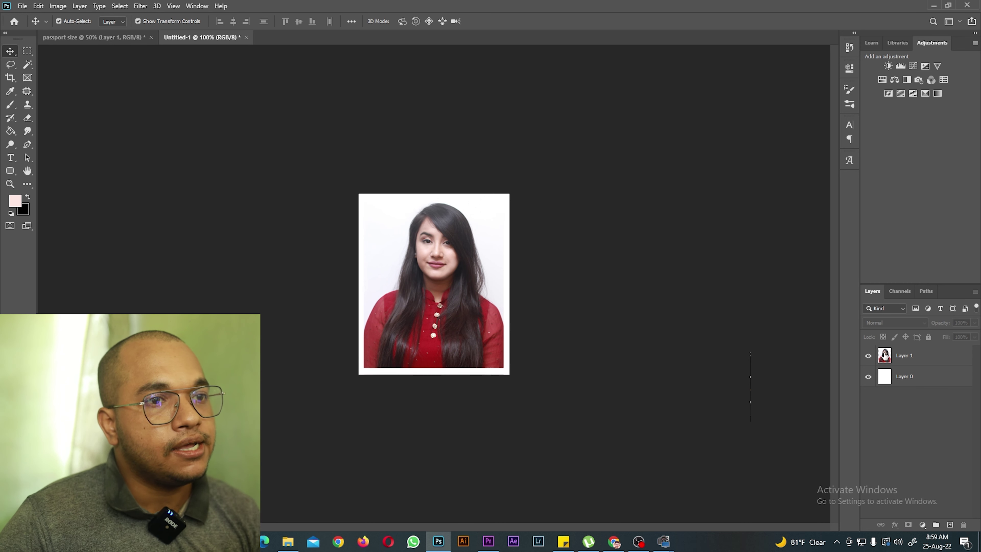
pyautogui.click(909, 359)
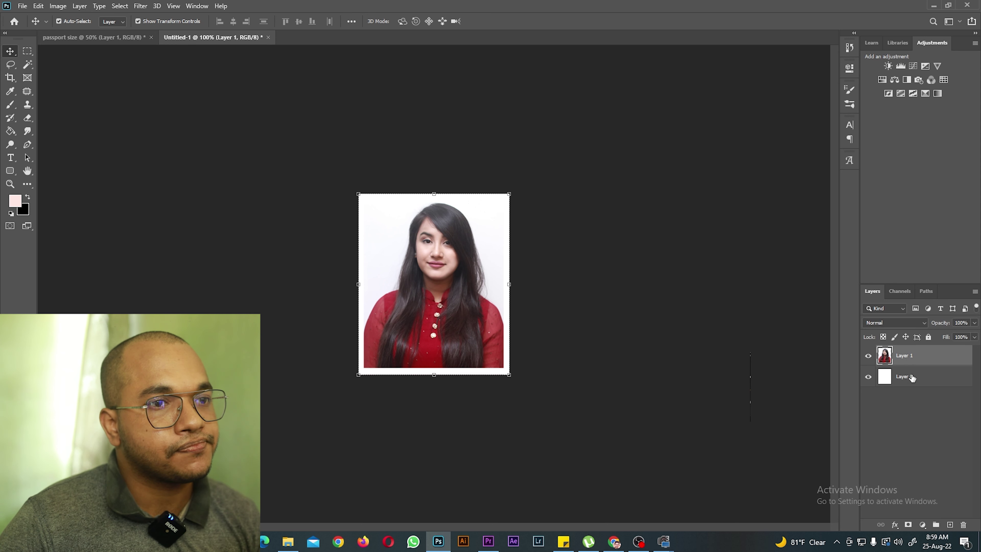
pyautogui.keyDown('shift'); pyautogui.click(912, 377); pyautogui.keyUp('shift')
pyautogui.rightClick(913, 377)
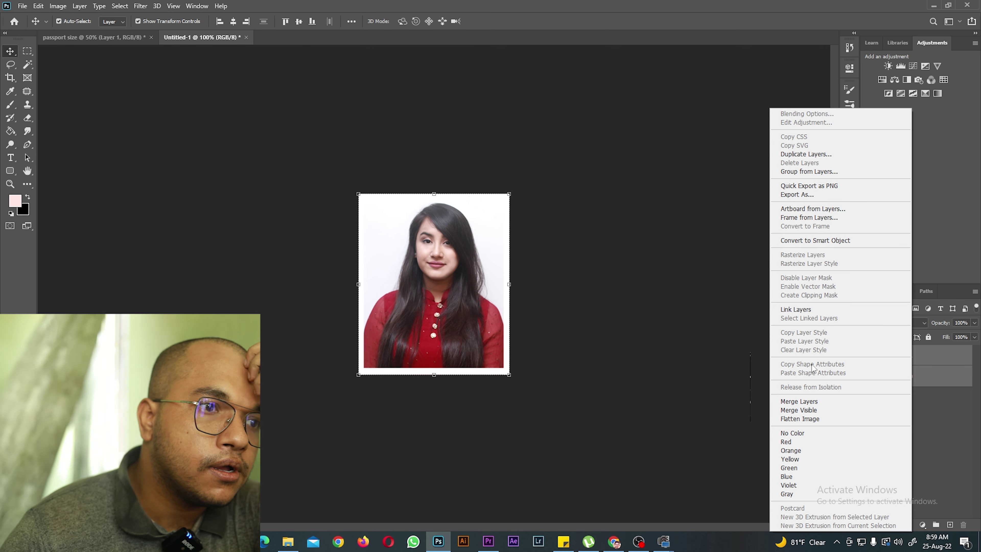
pyautogui.click(799, 402)
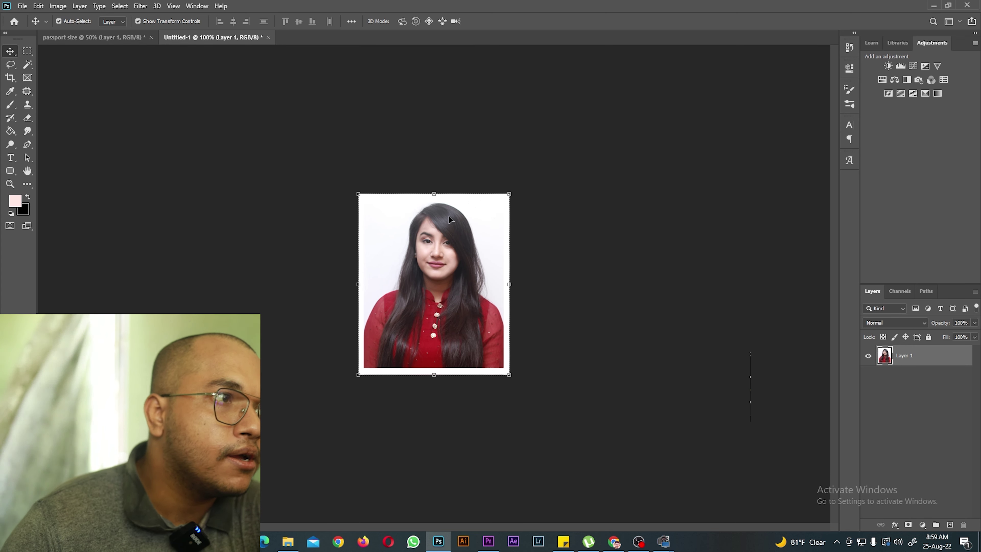
pyautogui.click(908, 394)
pyautogui.click(908, 356)
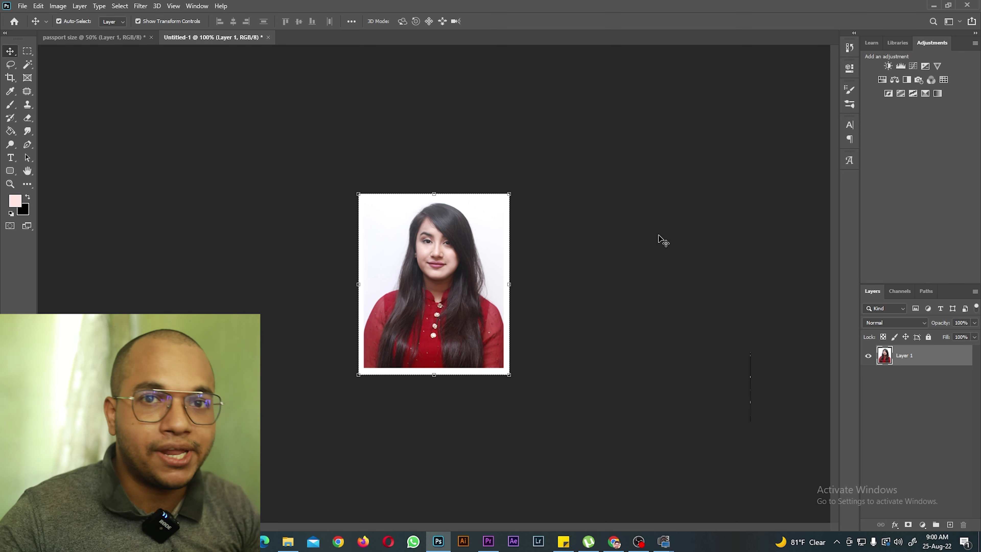
# Create a blank A4 document, Untitled-2, at 210×297 mm and 300 ppi
pyautogui.click(23, 6)
pyautogui.click(31, 16)
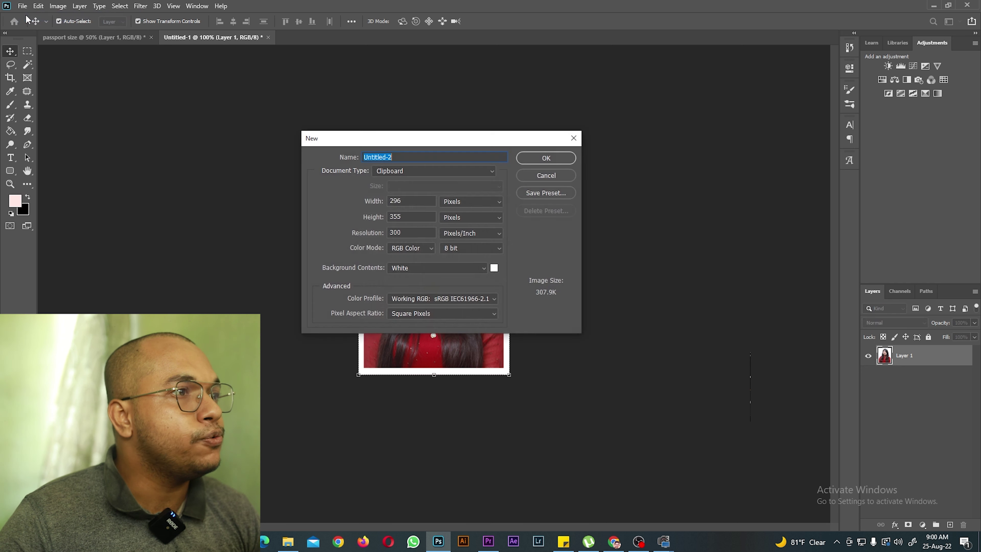
pyautogui.click(481, 171)
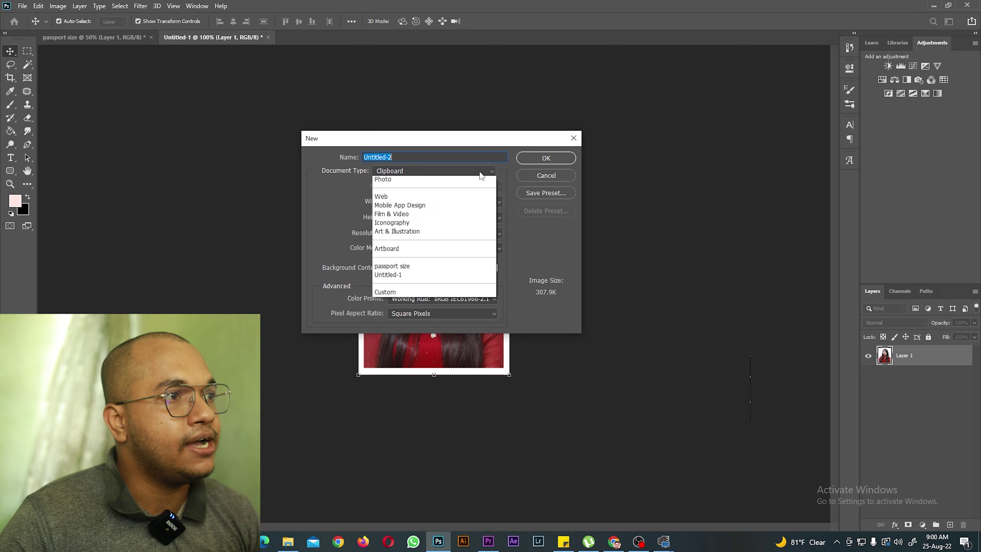
pyautogui.click(477, 208)
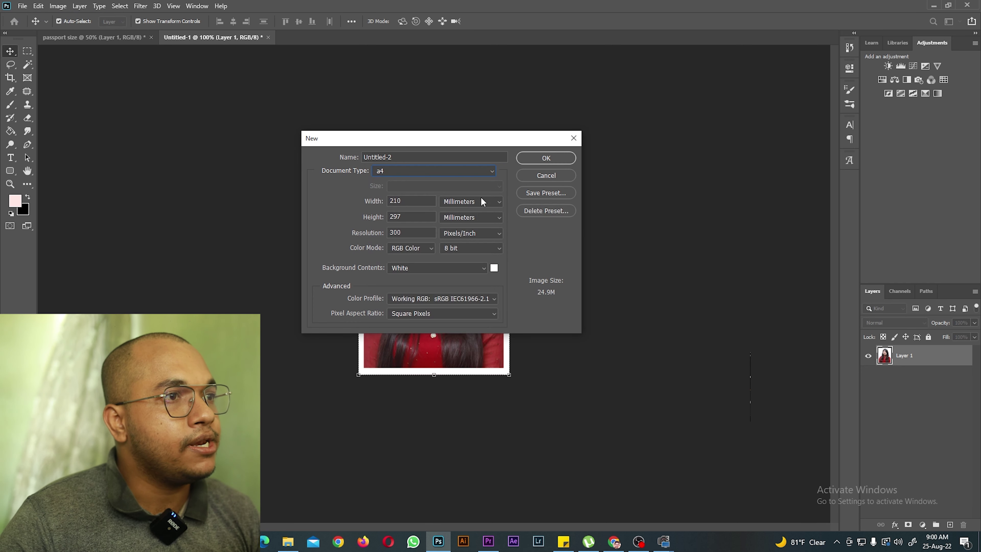
pyautogui.click(537, 152)
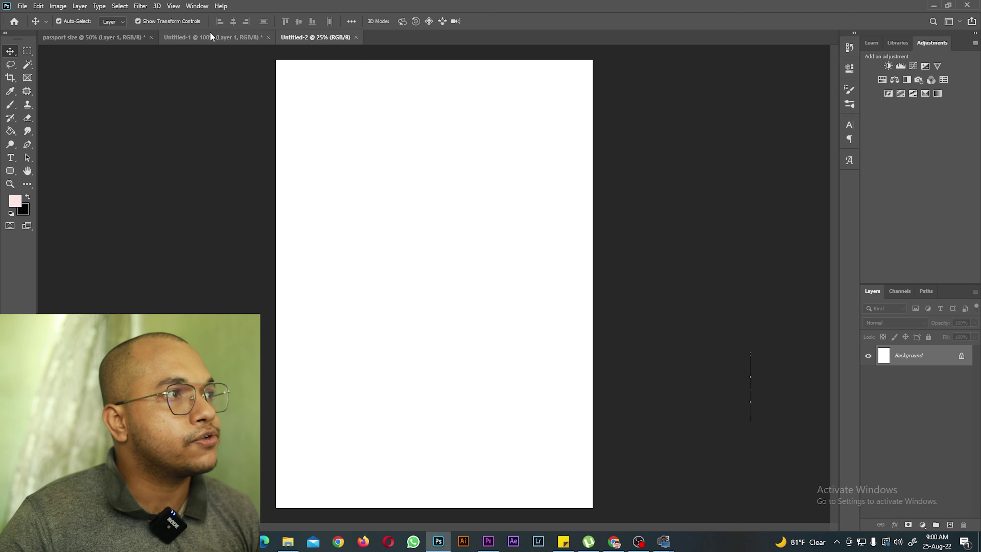
pyautogui.click(209, 37)
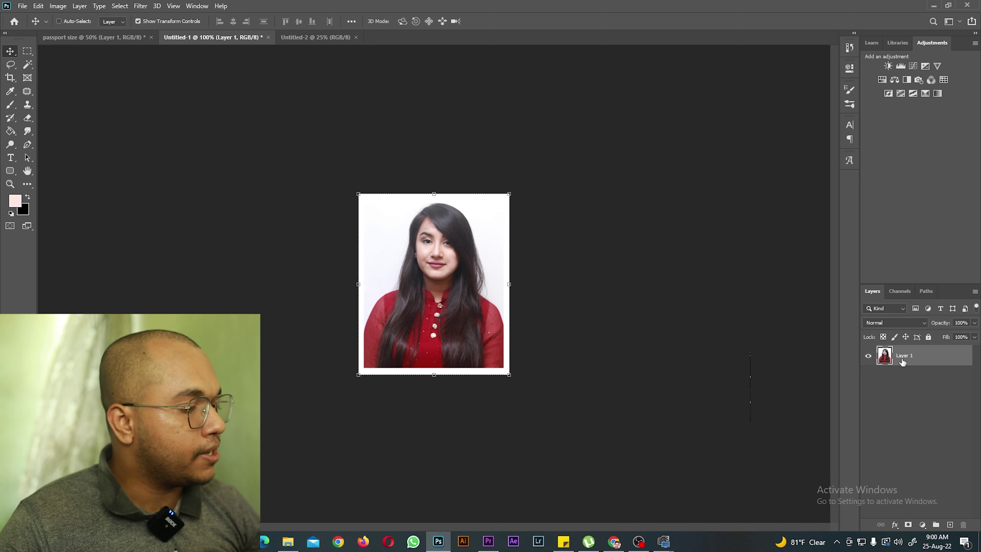
pyautogui.click(315, 41)
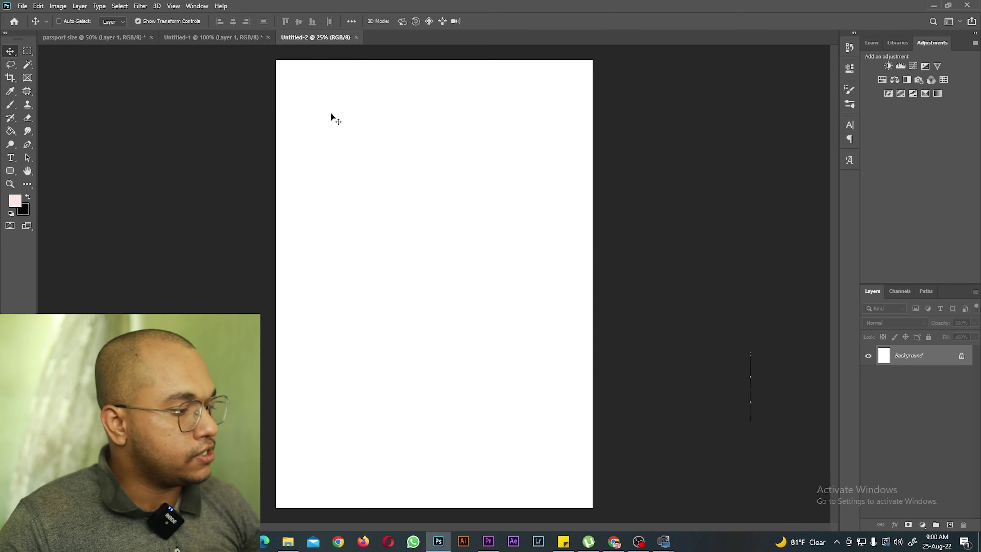
# Paste three copies of the photo side by side from the page's top-left corner
pyautogui.hotkey('ctrl', 'v')
pyautogui.moveTo(436, 297); pyautogui.dragTo(301, 96)
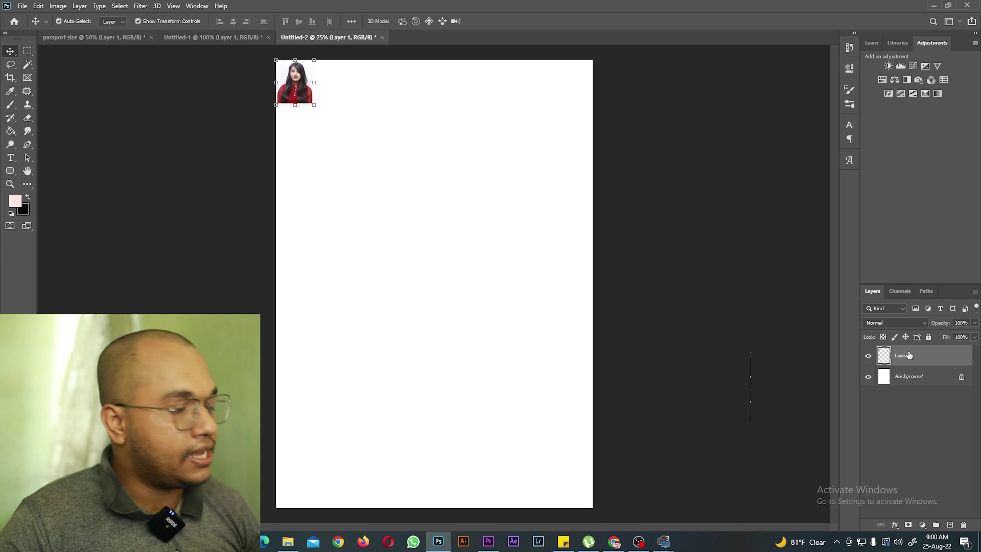
pyautogui.hotkey('ctrl', 'v')
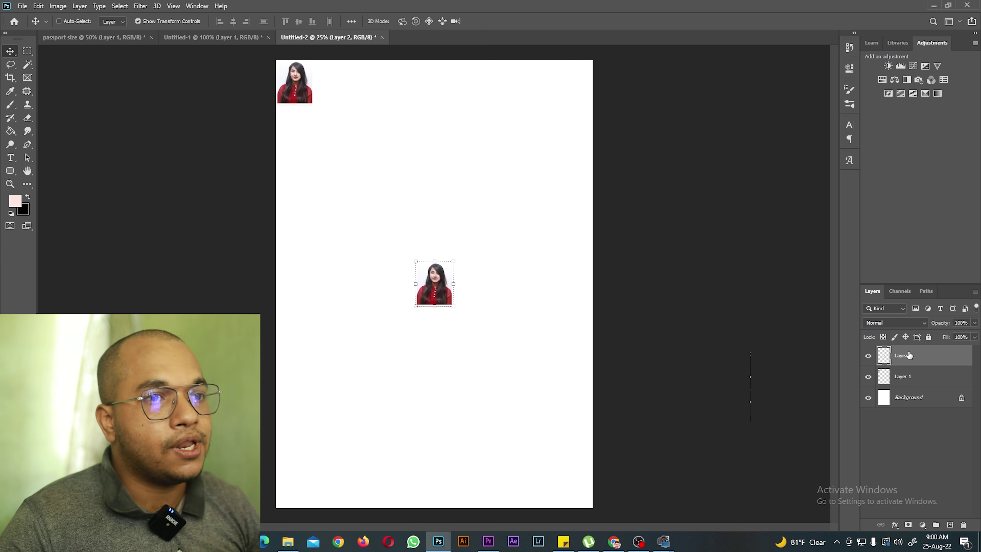
pyautogui.moveTo(435, 300); pyautogui.dragTo(346, 90)
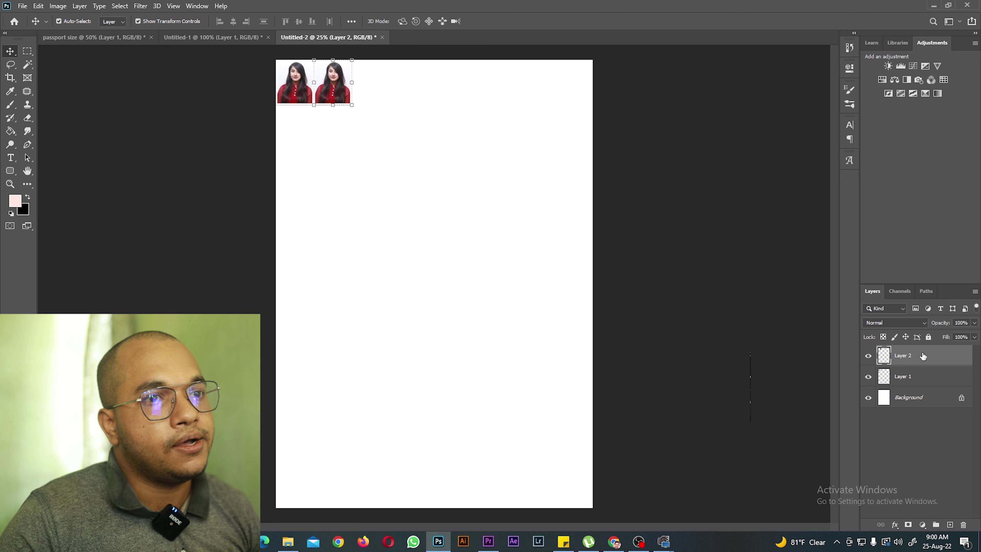
pyautogui.hotkey('ctrl', 'v')
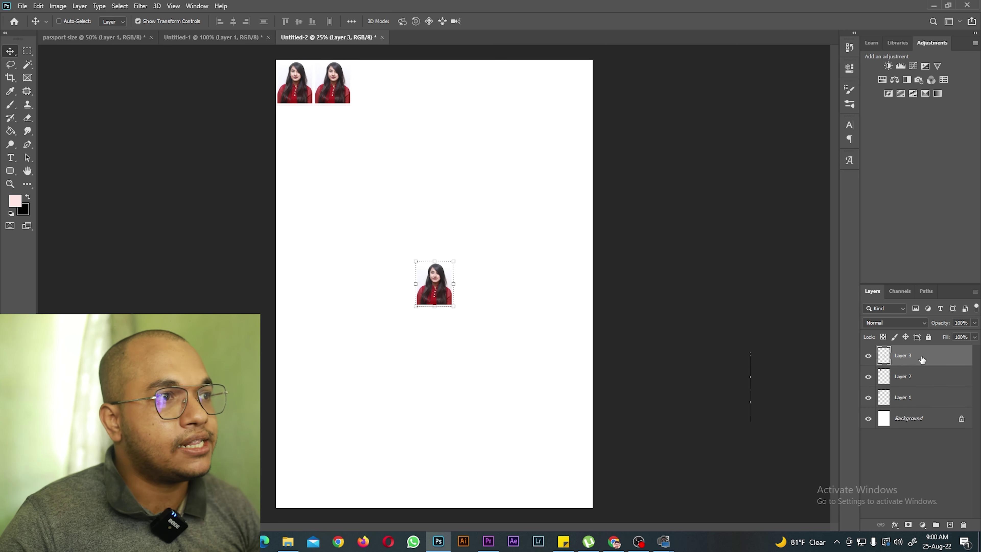
pyautogui.moveTo(444, 302); pyautogui.dragTo(381, 105)
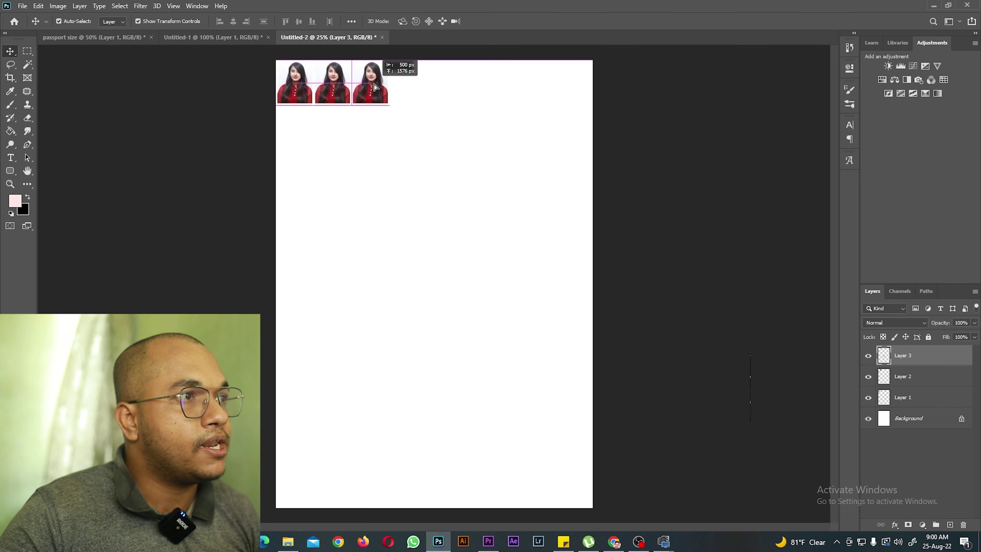
# Duplicate the three-photo group and add another copy to extend the top row
pyautogui.hotkey('ctrl', 'alt', 'a')
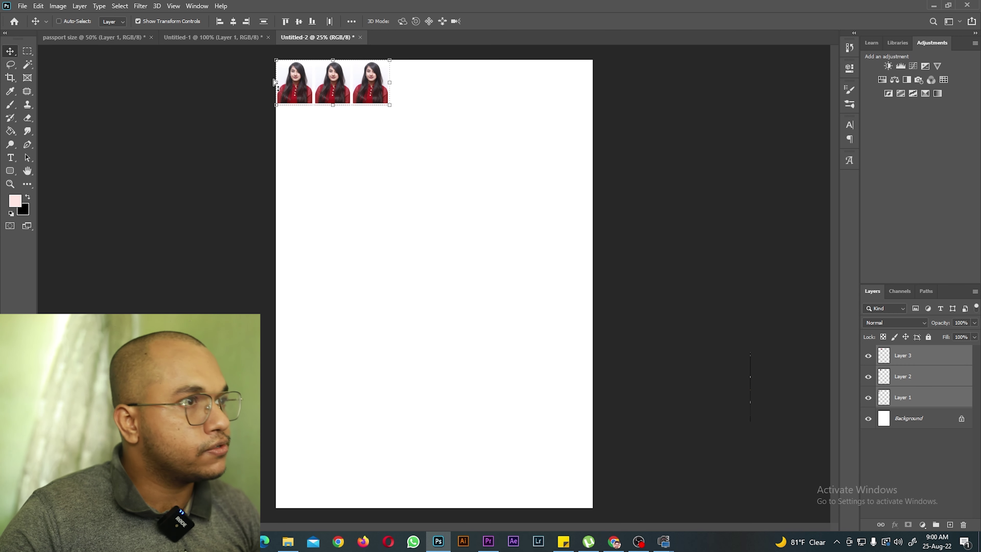
pyautogui.hotkey('ctrl', 'c')
pyautogui.hotkey('ctrl', 'v')
pyautogui.moveTo(454, 286)
pyautogui.mouseDown()
pyautogui.moveTo(465, 86)
pyautogui.moveTo(529, 82)
pyautogui.mouseUp()
pyautogui.hotkey('ctrl', 'v')
# Add two more photos, delete the overflowing ninth, and select the eight-photo row
pyautogui.moveTo(552, 118); pyautogui.dragTo(487, 102)
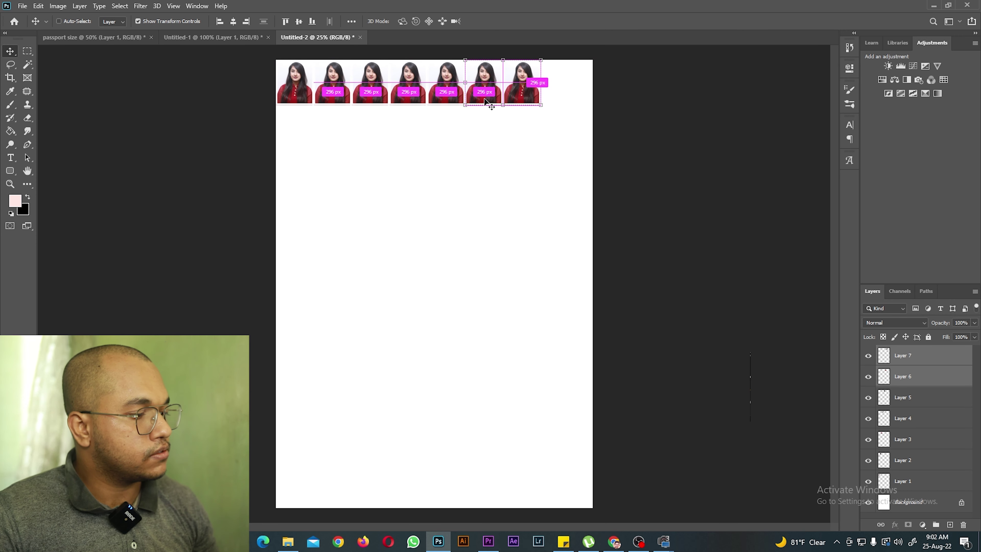
pyautogui.hotkey('ctrl', 'c')
pyautogui.hotkey('ctrl', 'v')
pyautogui.moveTo(444, 252)
pyautogui.mouseDown()
pyautogui.moveTo(598, 79)
pyautogui.moveTo(601, 88)
pyautogui.mouseUp()
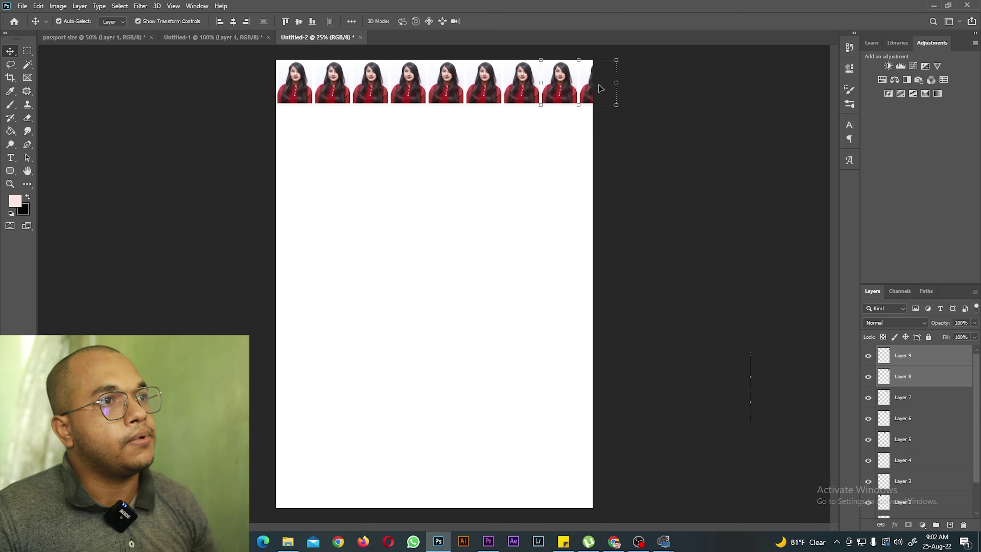
pyautogui.click(587, 94)
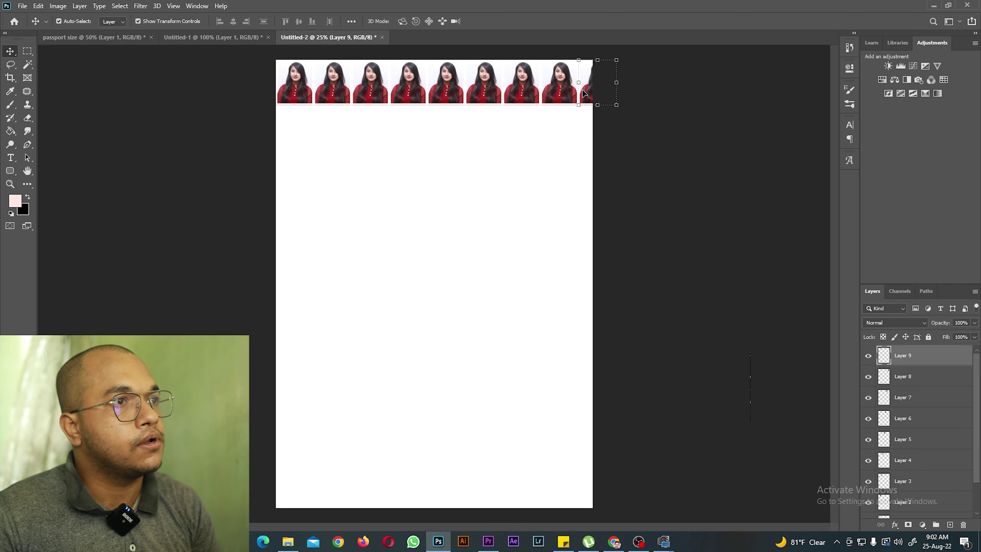
pyautogui.press('Delete')
pyautogui.moveTo(554, 129)
pyautogui.mouseDown()
pyautogui.moveTo(302, 91)
pyautogui.moveTo(310, 292)
pyautogui.mouseUp()
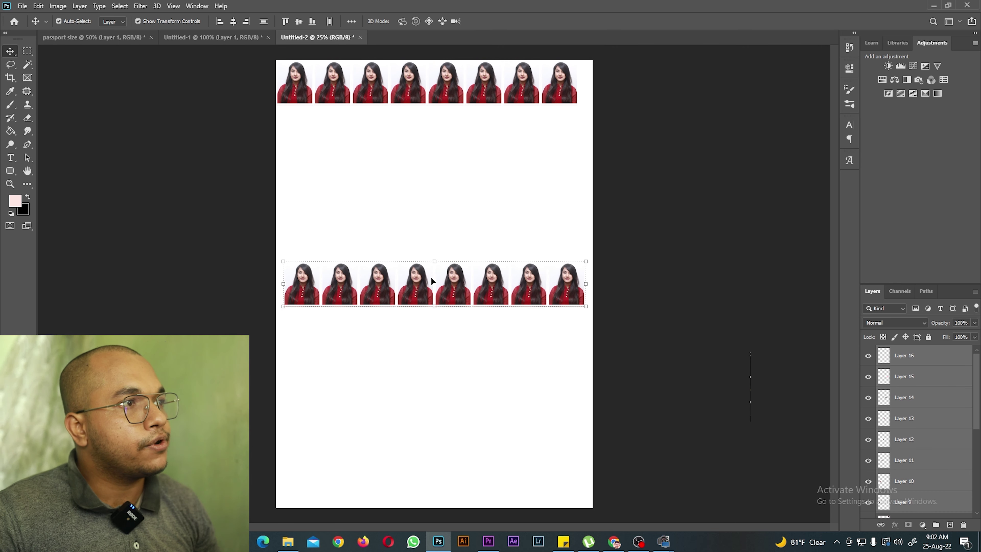
# Duplicate the photo rows downward until eight rows of eight fill the A4 page
pyautogui.moveTo(431, 276); pyautogui.dragTo(424, 126)
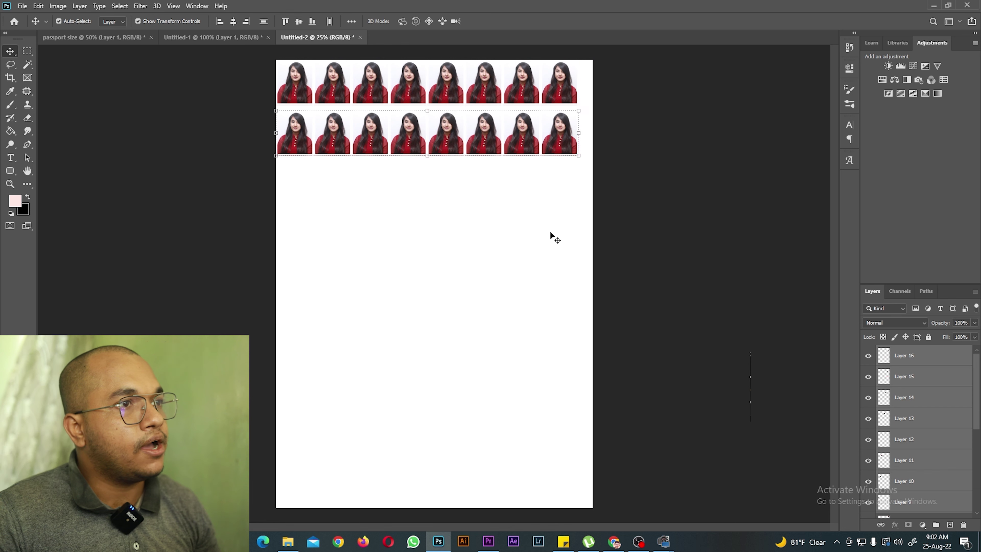
pyautogui.moveTo(575, 186)
pyautogui.mouseDown()
pyautogui.moveTo(289, 79)
pyautogui.moveTo(295, 255)
pyautogui.mouseUp()
pyautogui.moveTo(402, 248)
pyautogui.mouseDown()
pyautogui.moveTo(404, 173)
pyautogui.moveTo(392, 168)
pyautogui.mouseUp()
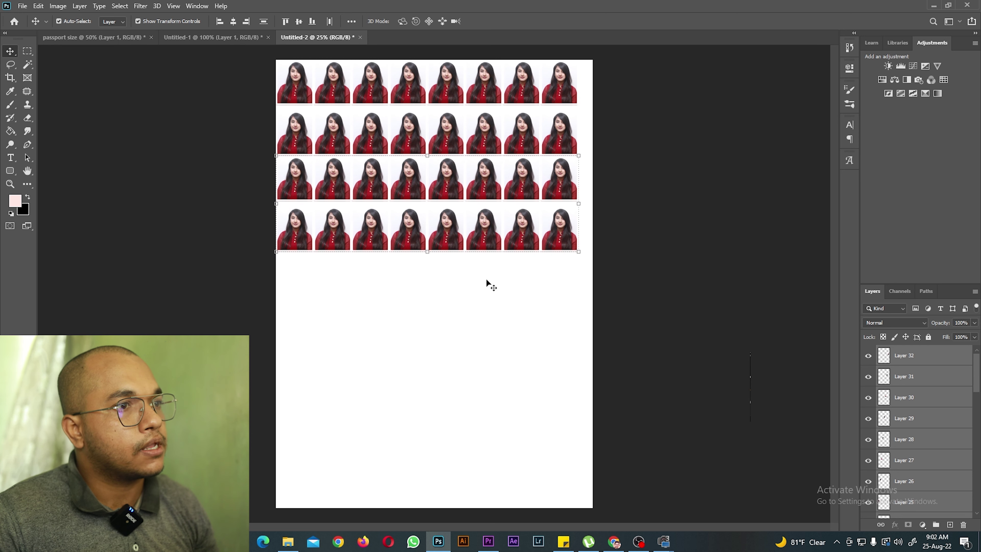
pyautogui.moveTo(580, 285); pyautogui.dragTo(253, 71)
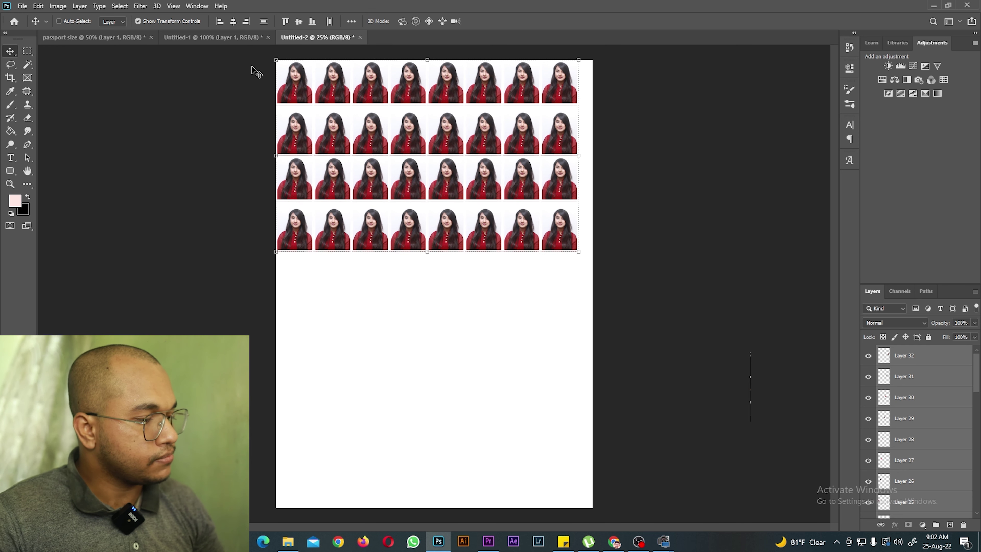
pyautogui.hotkey('ctrl', 'z')
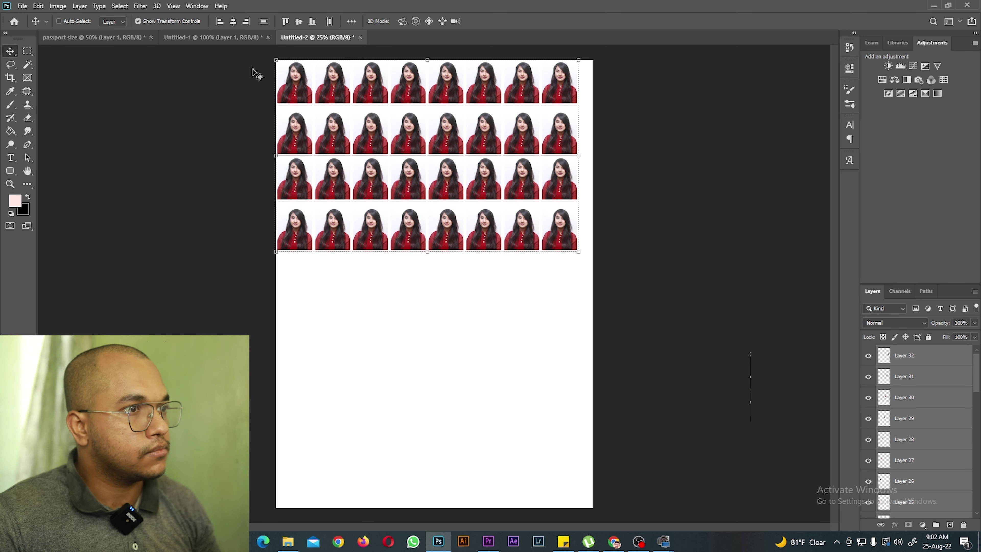
pyautogui.moveTo(563, 285); pyautogui.dragTo(279, 249)
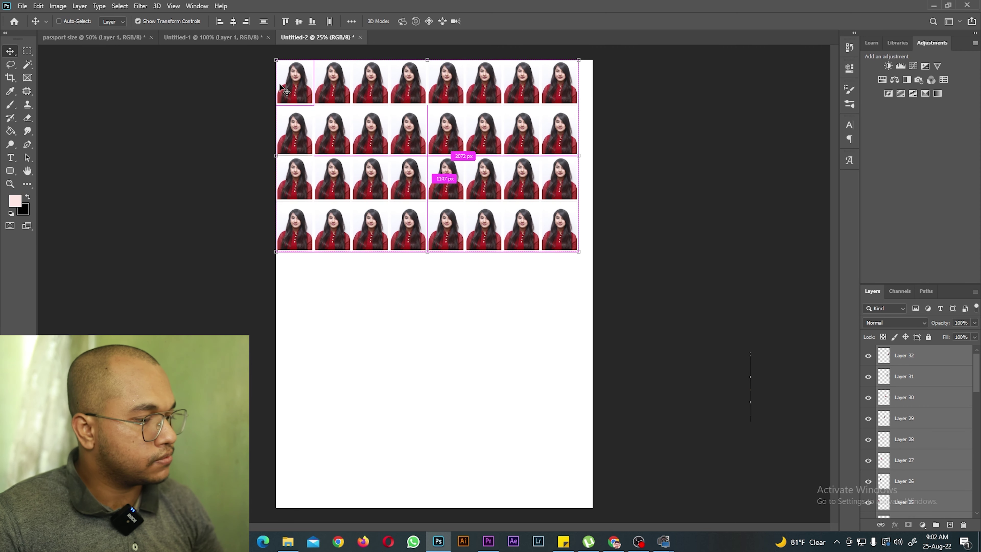
pyautogui.moveTo(279, 83); pyautogui.dragTo(359, 213)
pyautogui.moveTo(406, 263)
pyautogui.mouseDown()
pyautogui.moveTo(397, 340)
pyautogui.moveTo(403, 328)
pyautogui.mouseUp()
# Cancel an initial save and make the Background layer active
pyautogui.hotkey('ctrl', 's')
pyautogui.click(356, 301)
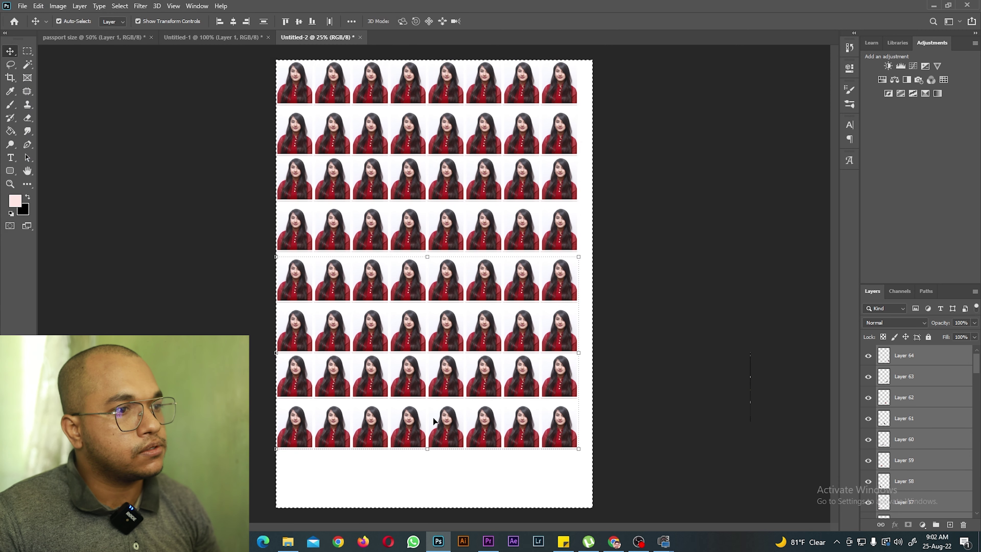
pyautogui.click(483, 420)
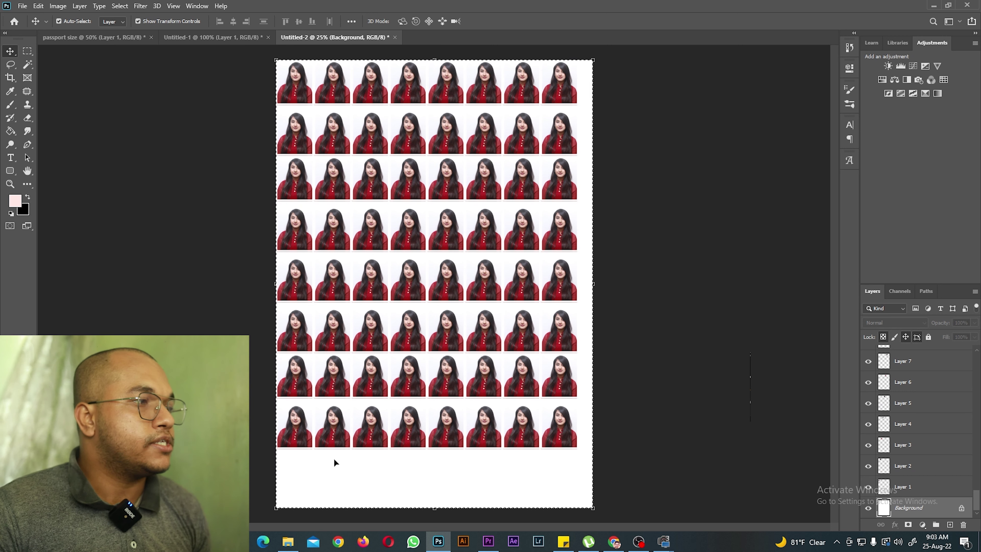
pyautogui.press('ctrl')
# Save the 64-photo sheet as passport size photo.psd, replacing the existing file
pyautogui.hotkey('ctrl', 's')
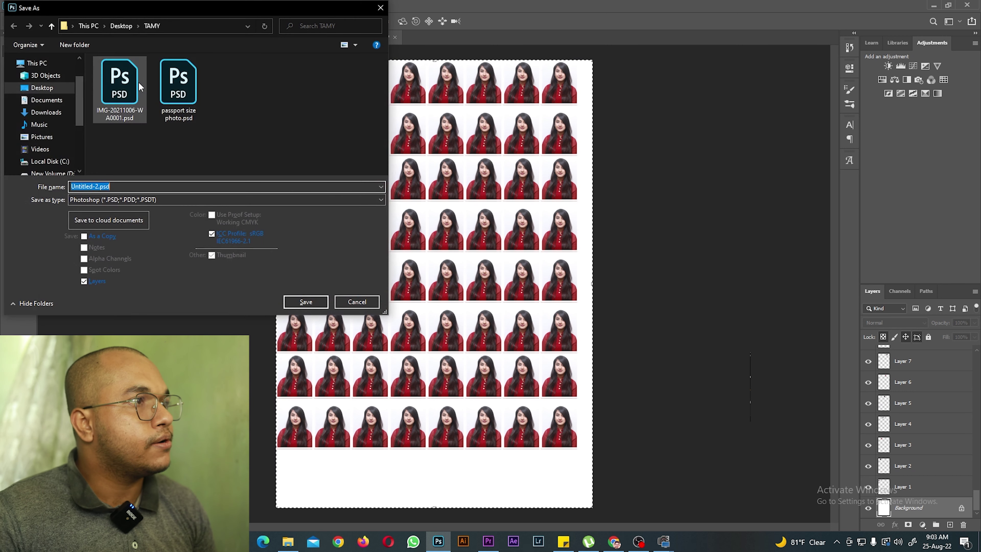
pyautogui.click(185, 104)
pyautogui.click(299, 302)
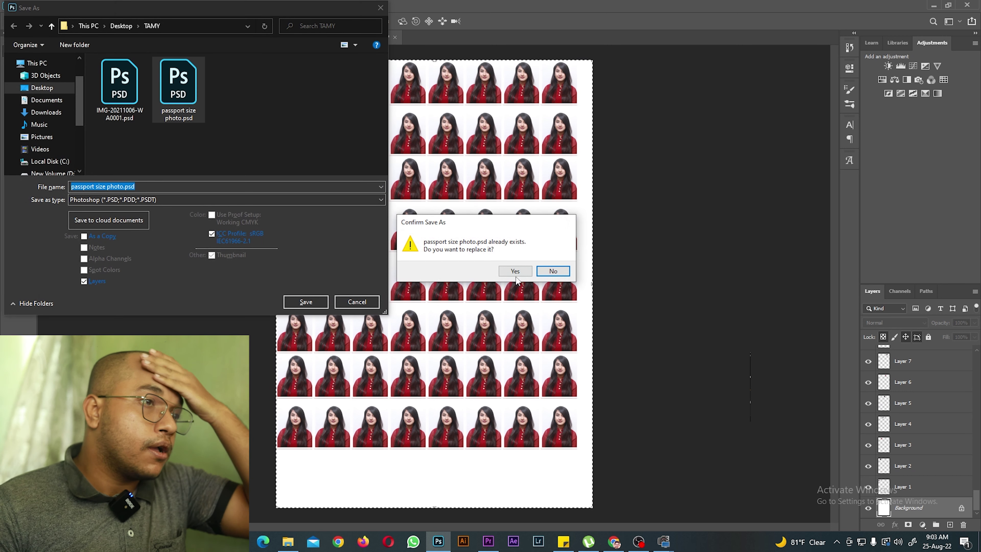
pyautogui.click(515, 272)
pyautogui.click(548, 151)
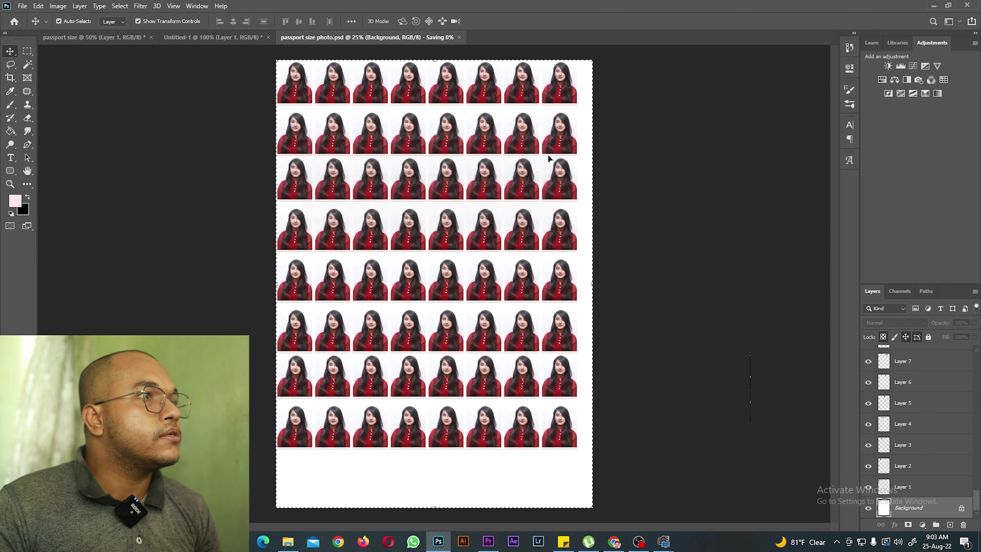
pyautogui.click(23, 6)
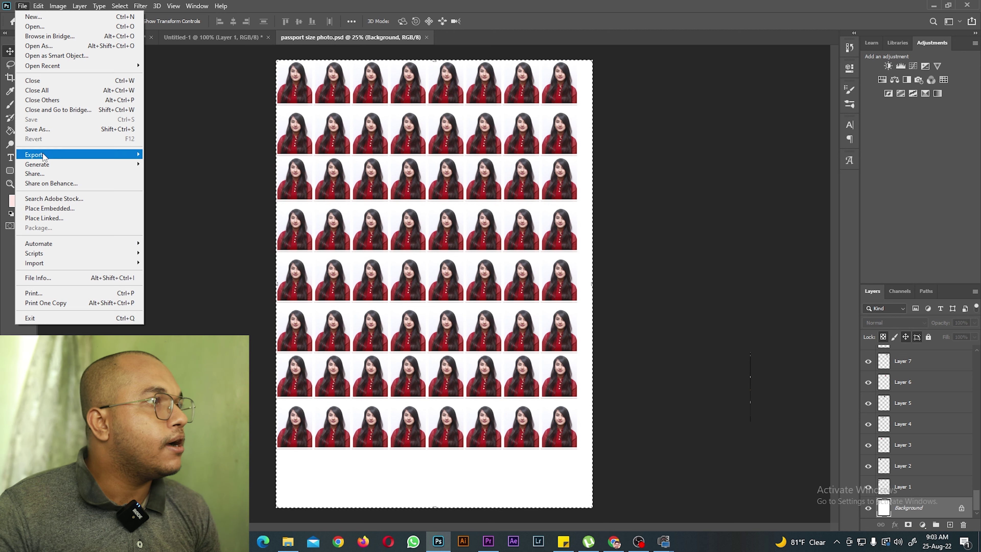
# Open Print Settings for the 64-photo sheet on the HP Deskjet 1010 series
pyautogui.click(54, 293)
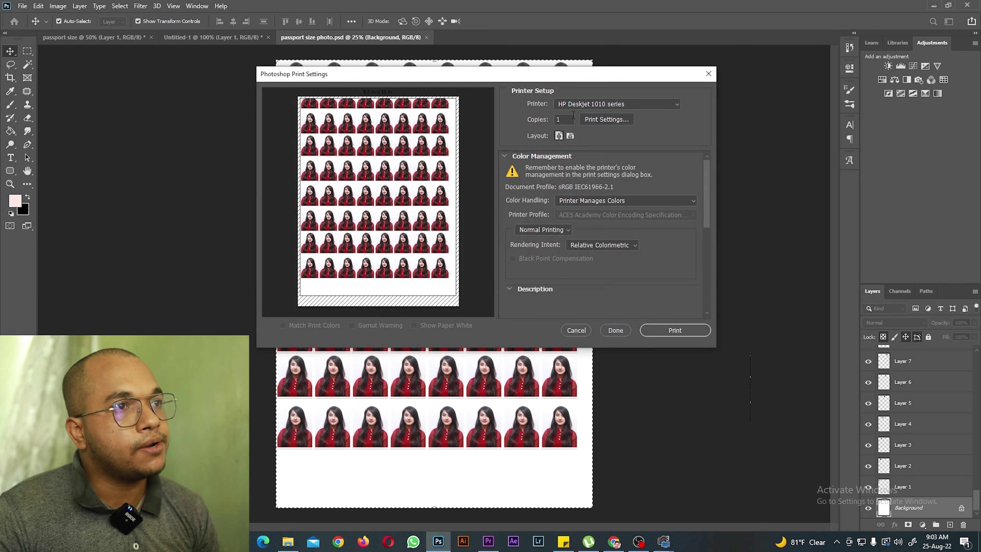